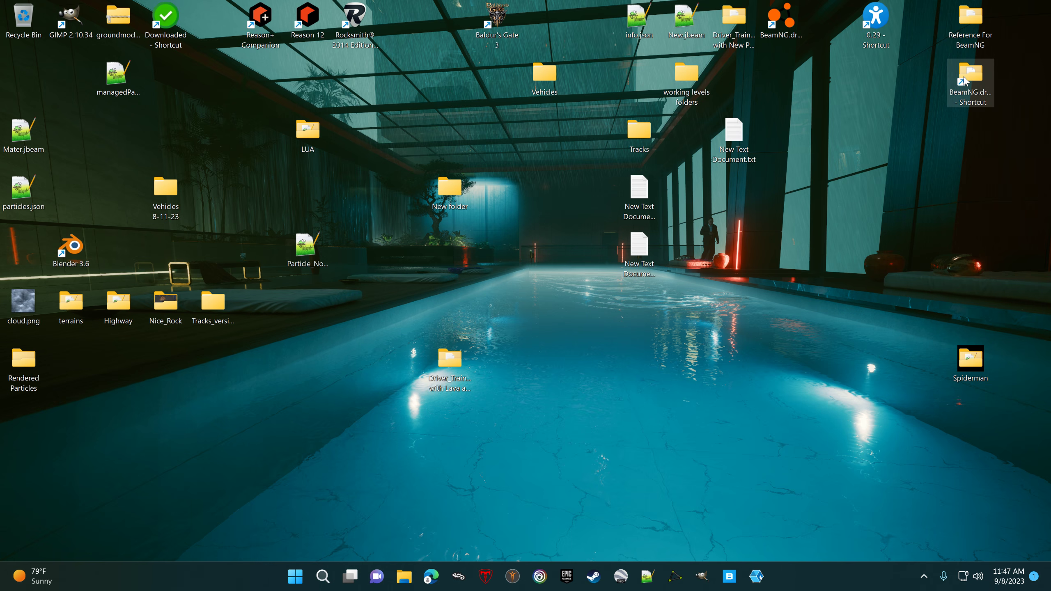
Step: Open the content\vehicles folder inside the BeamNG.drive Steam installation from the desktop shortcut
double_click(964, 80)
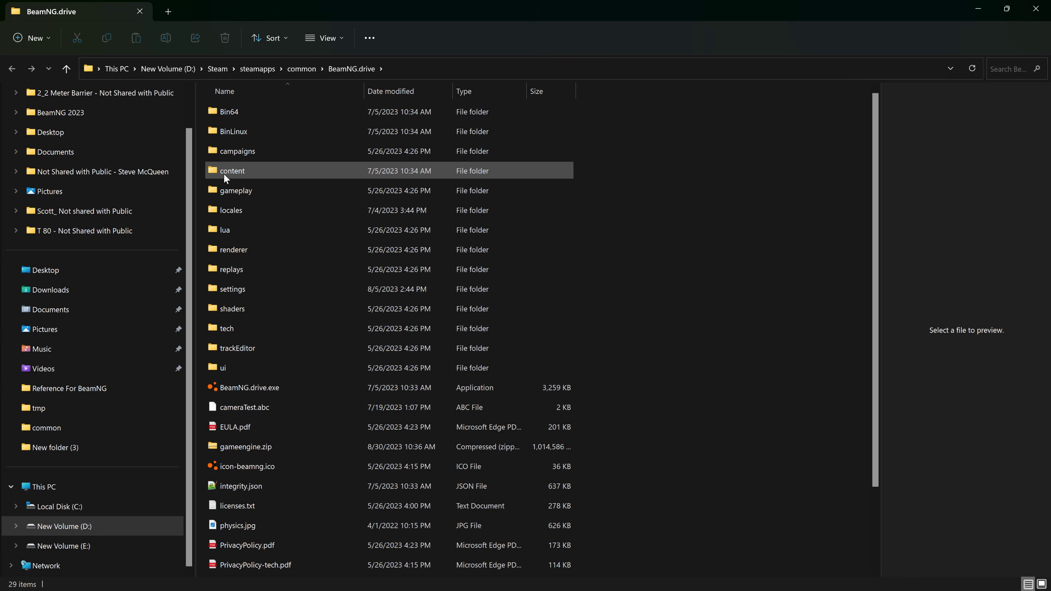
mouse_move(227, 173)
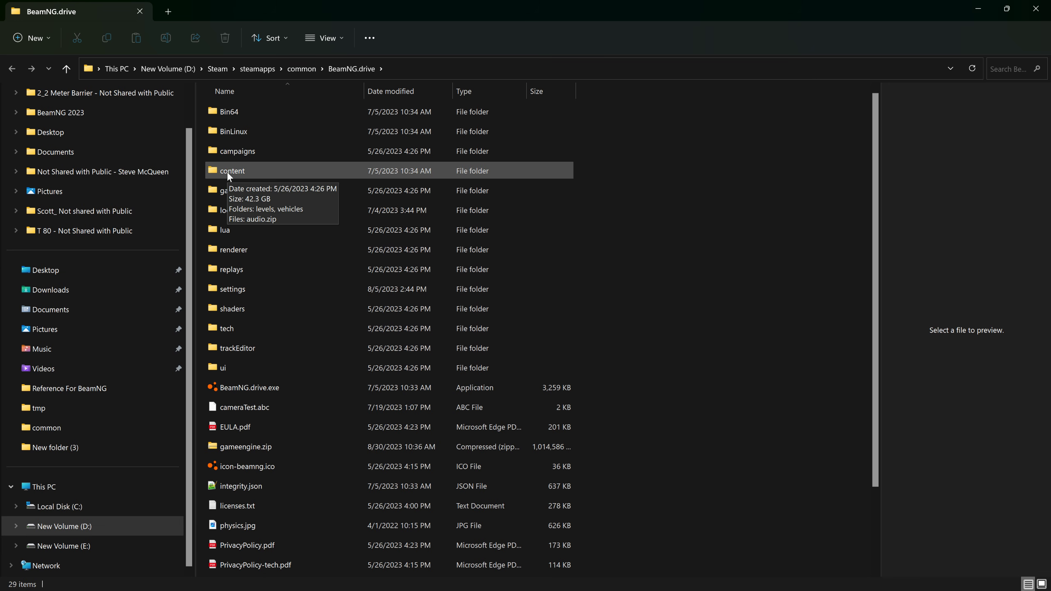
double_click(227, 173)
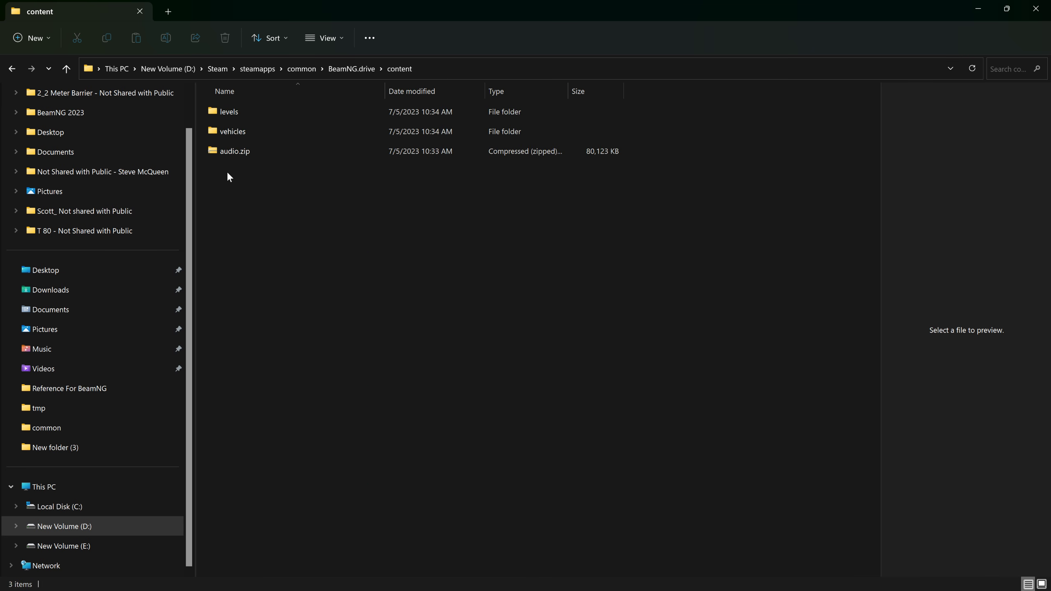
double_click(255, 133)
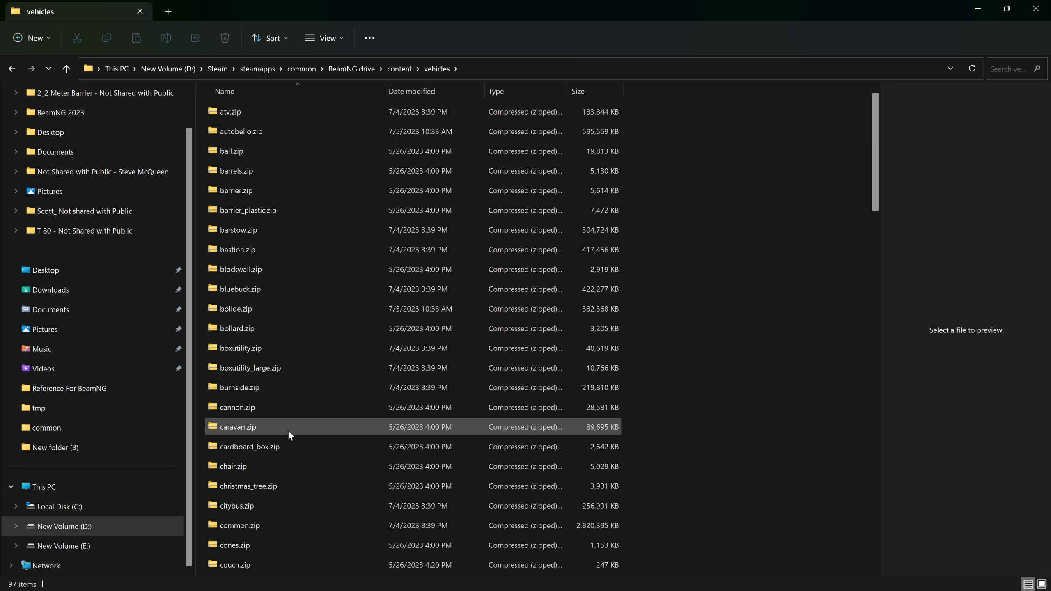
Step: Find the pickup.zip archive among the game's vehicle archives and open it
scroll(284, 454, "down", 5)
scroll(284, 454, "down", 19)
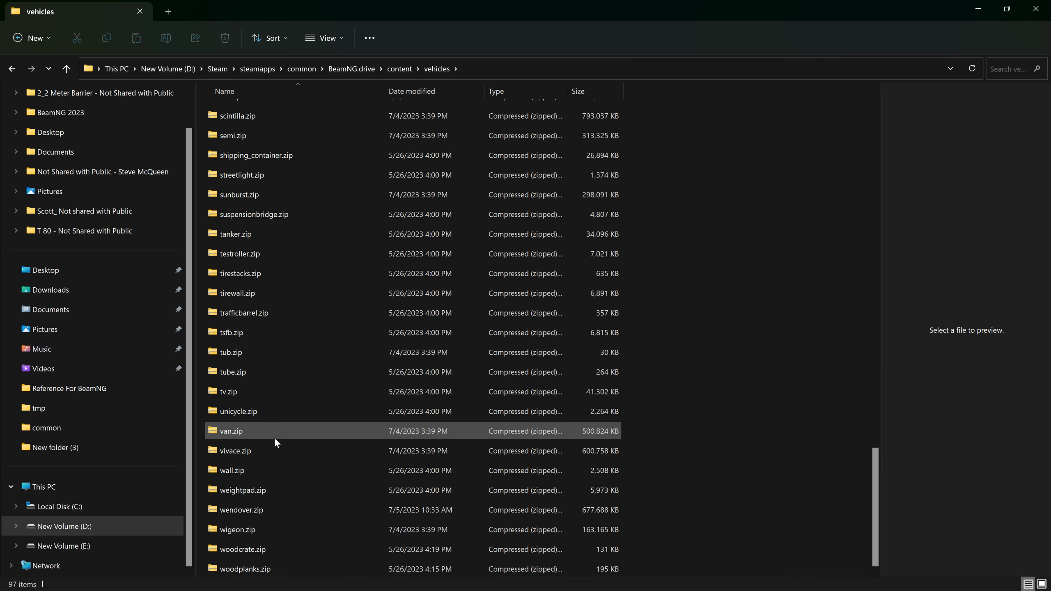
scroll(243, 248, "up", 3)
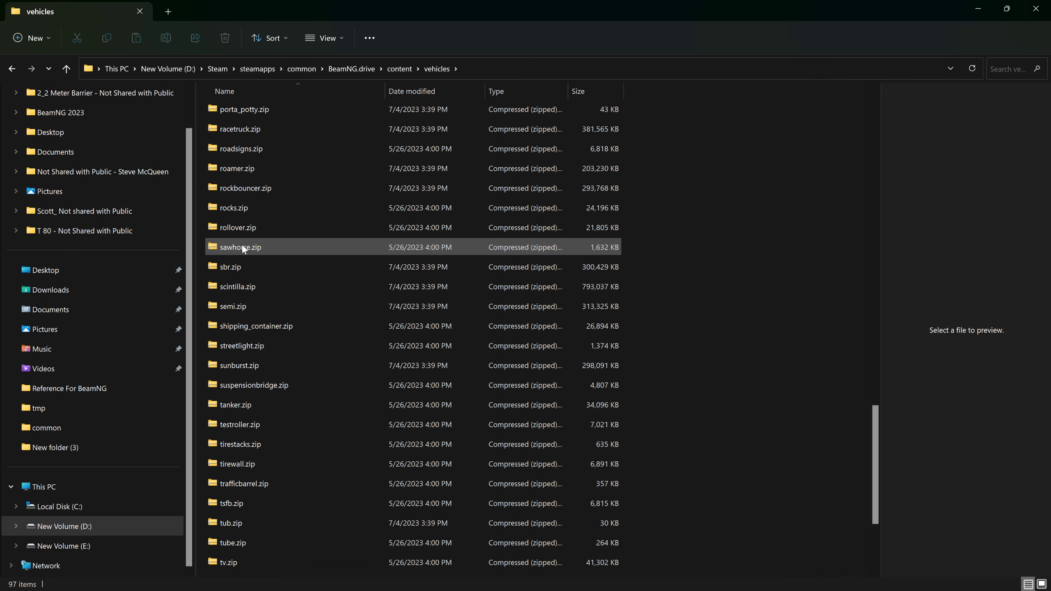
scroll(243, 249, "up", 1)
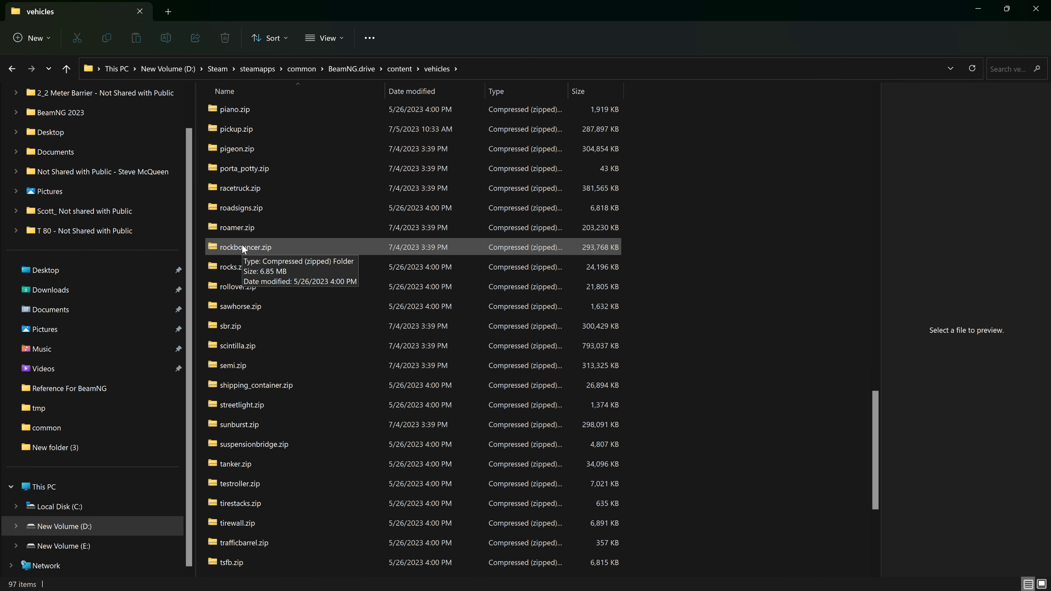
scroll(243, 248, "up", 3)
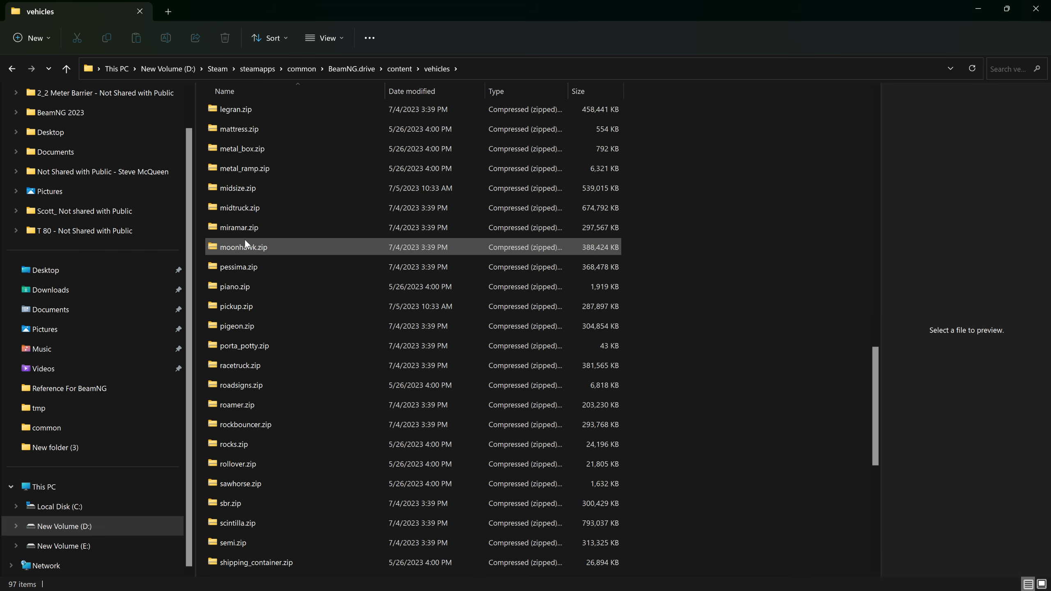
left_click(235, 309)
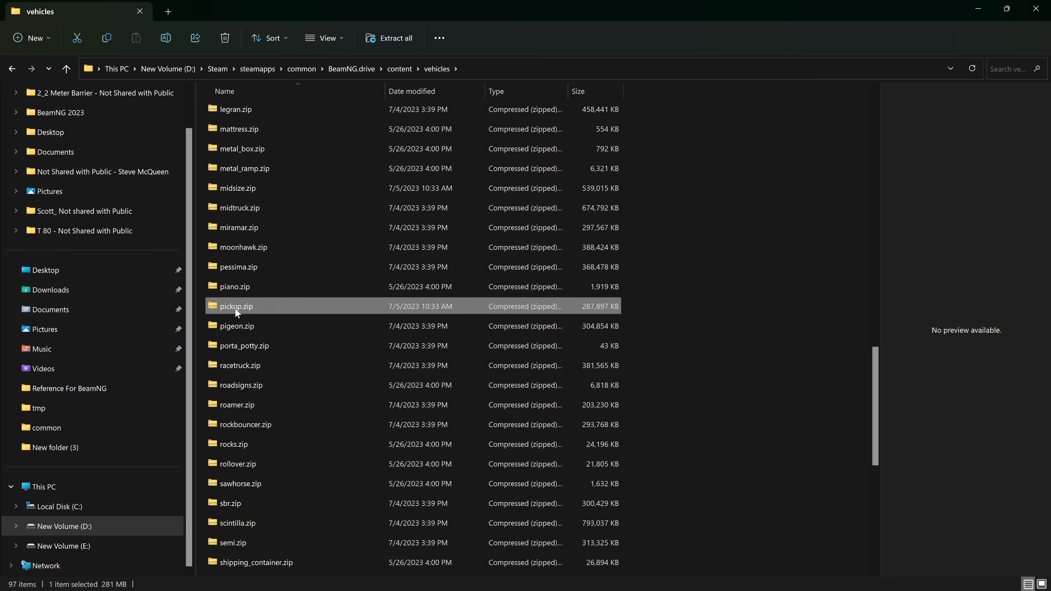
double_click(237, 308)
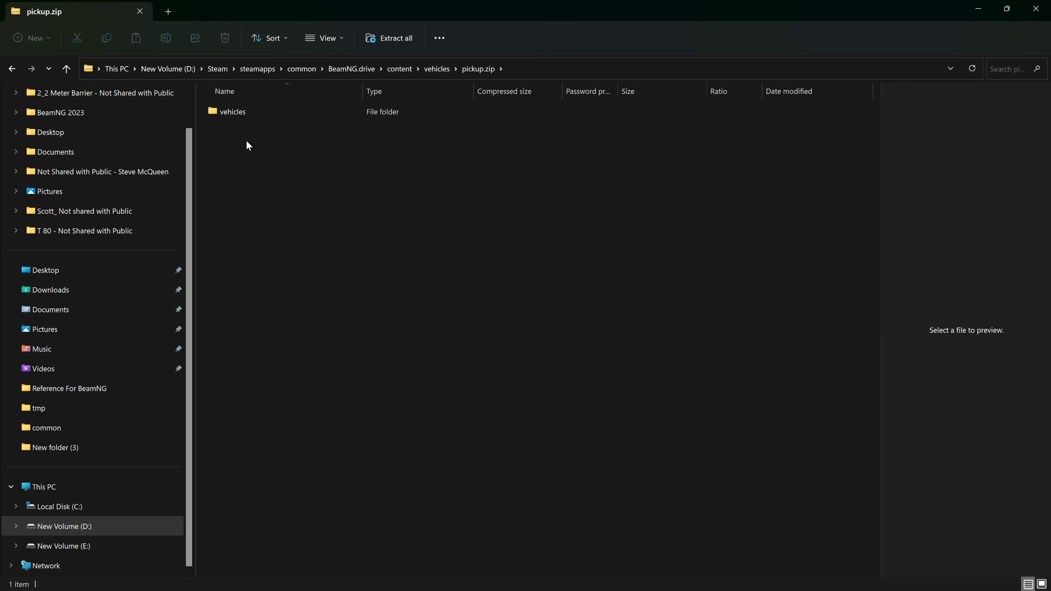
Step: Copy the pickup folder from the archive's vehicles folder and close the window
left_click(243, 113)
double_click(242, 114)
left_click(234, 114)
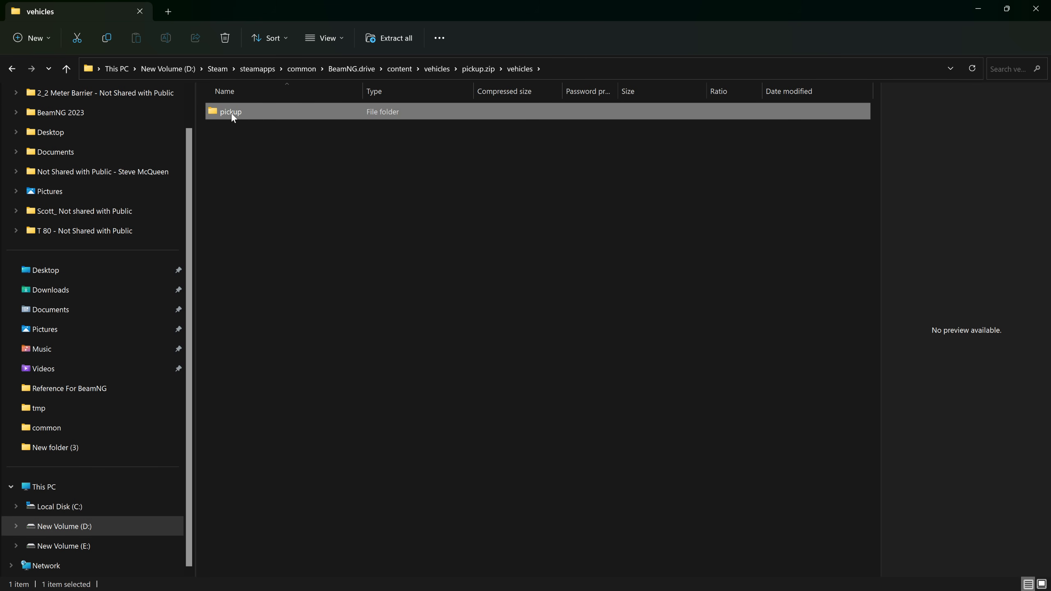
double_click(232, 114)
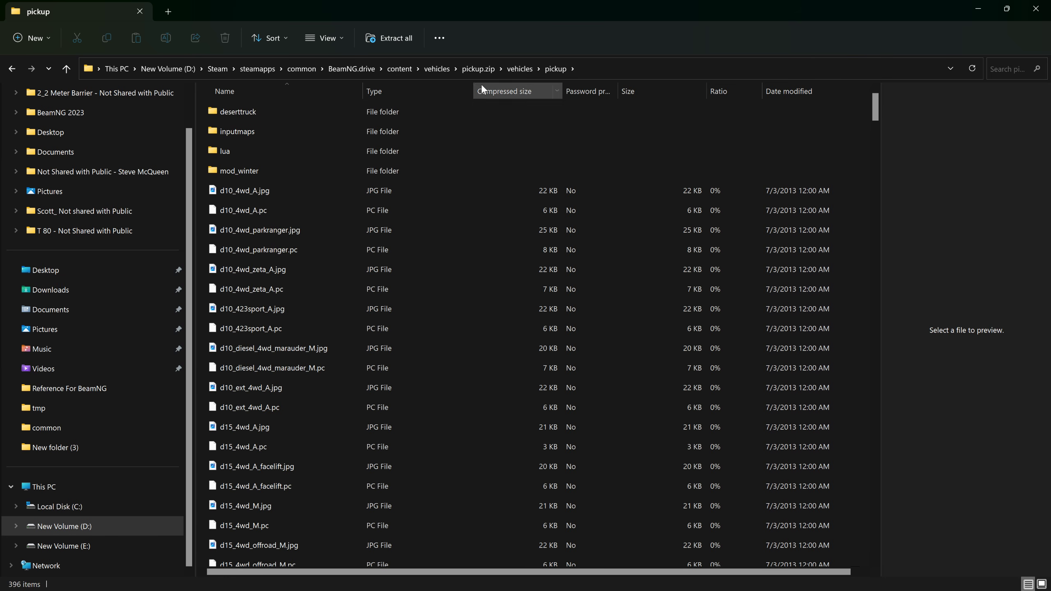
left_click(513, 71)
right_click(226, 112)
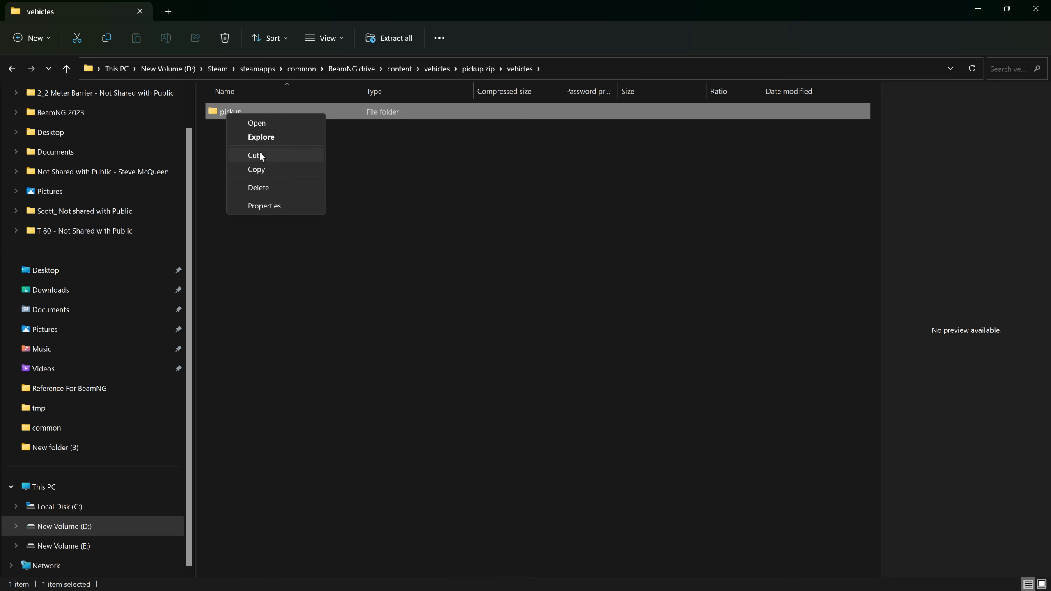
left_click(258, 171)
left_click(1037, 6)
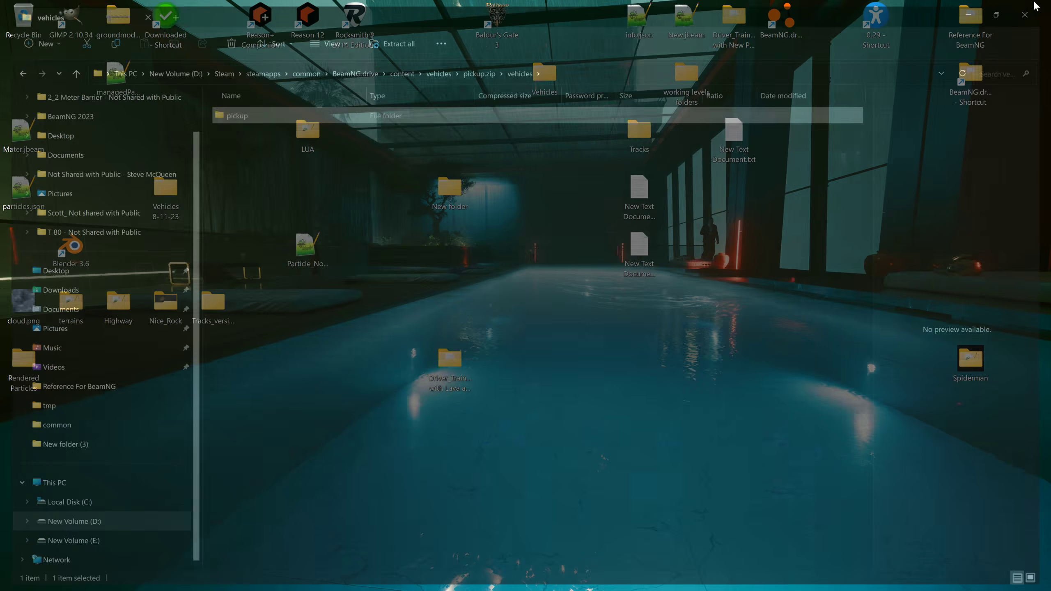
Step: Paste the copied pickup folder into the vehicles folder of the BeamNG.drive 0.29 user folder
double_click(886, 19)
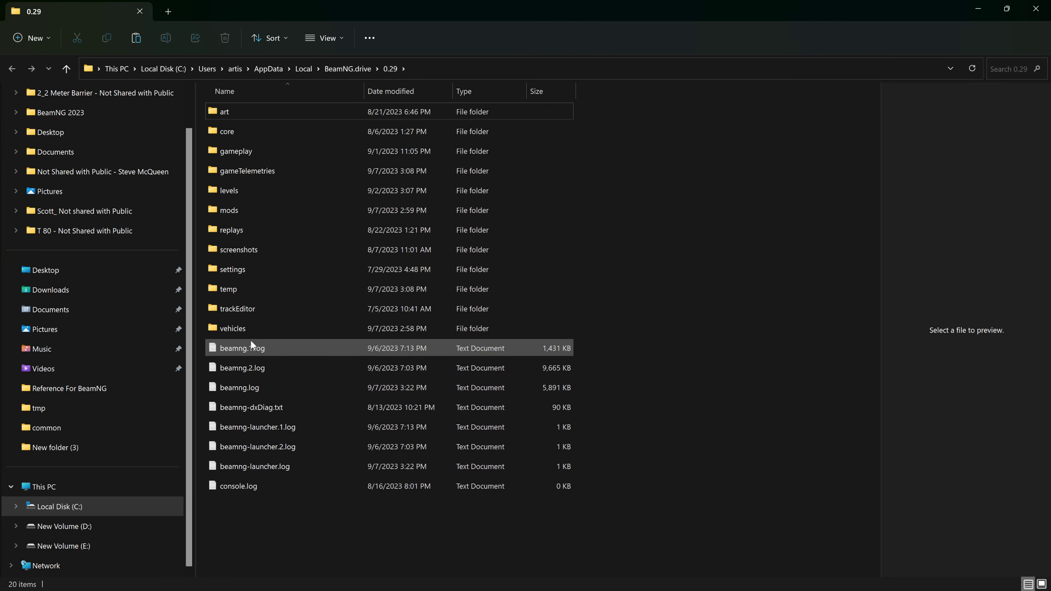
double_click(244, 329)
right_click(252, 295)
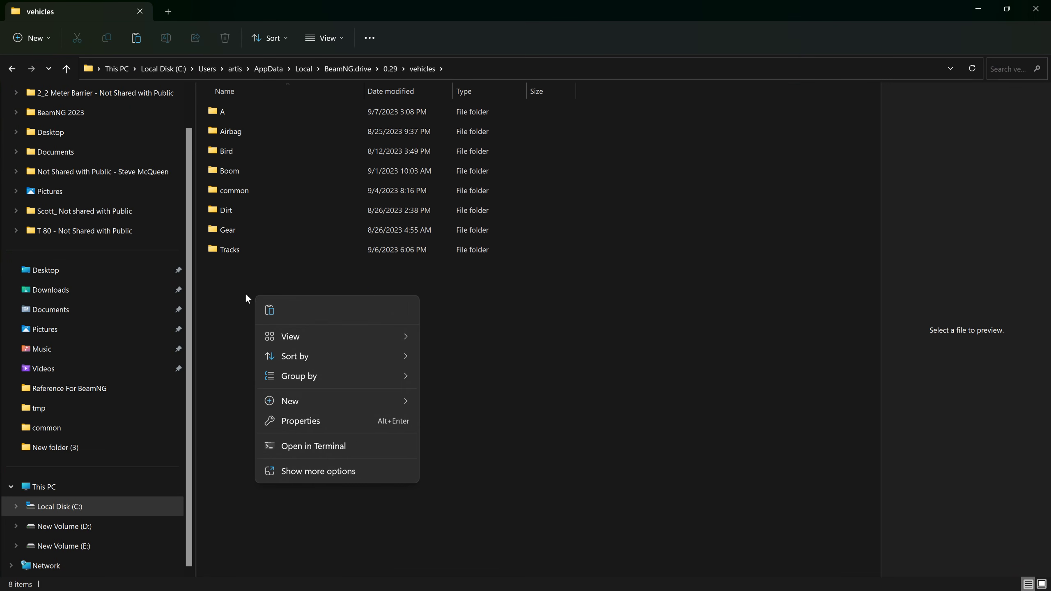
left_click(271, 310)
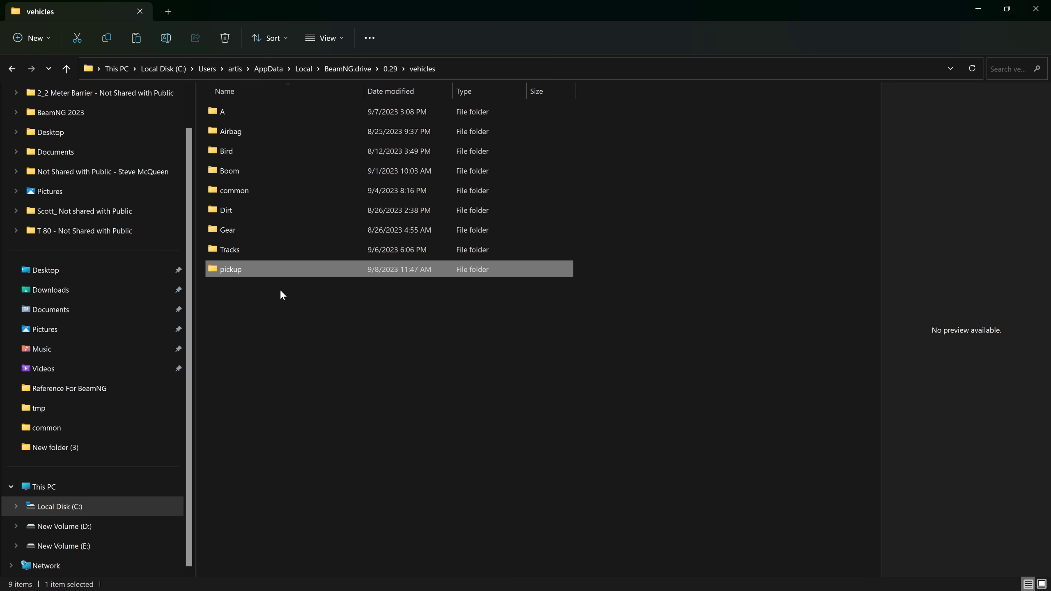
Step: Delete the pickup.cdae file from the pasted pickup folder
double_click(230, 269)
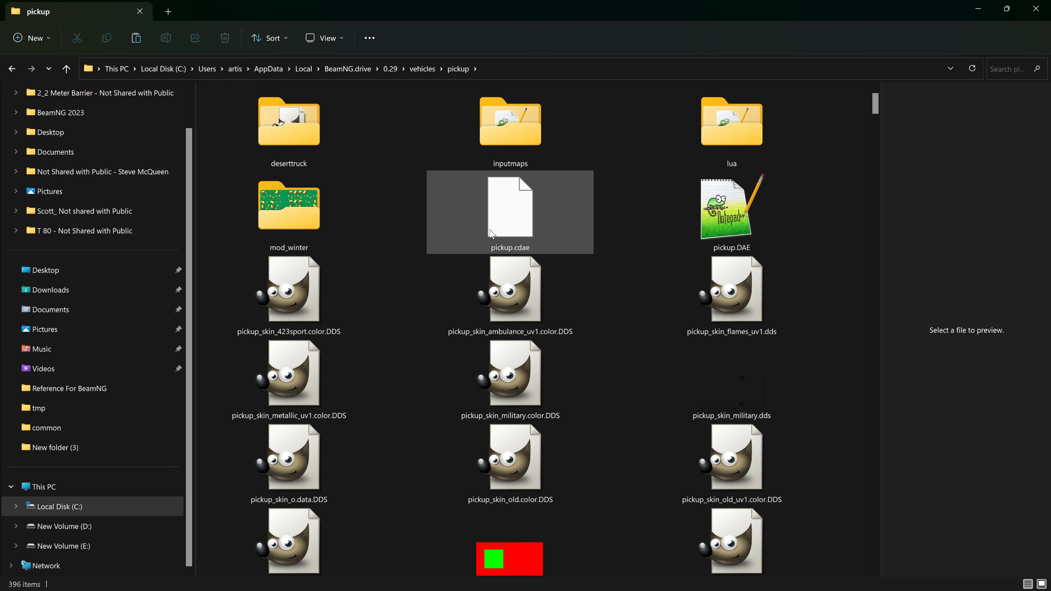
left_click(513, 224)
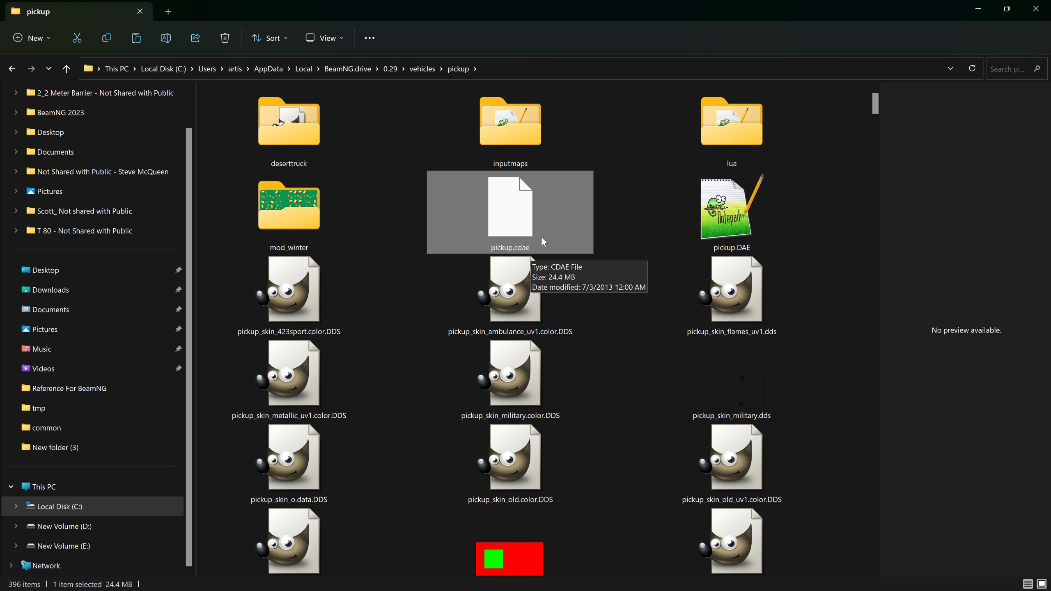
key("Delete")
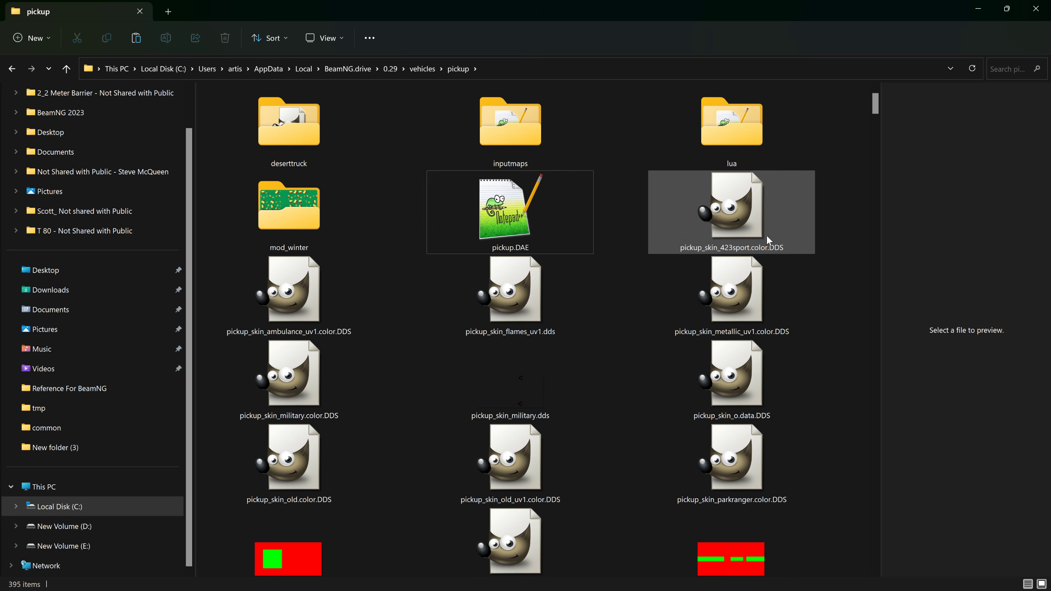
Step: Look through the jbeam files in the pickup folder, then return to the start of its file list
scroll(832, 200, "down", 15)
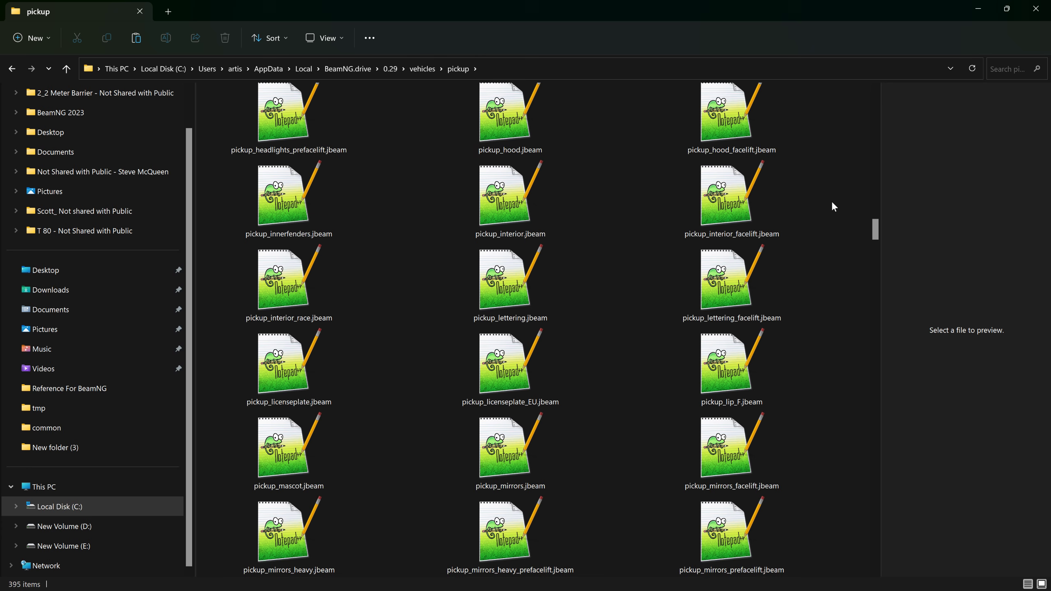
scroll(833, 204, "down", 10)
scroll(833, 206, "up", 10)
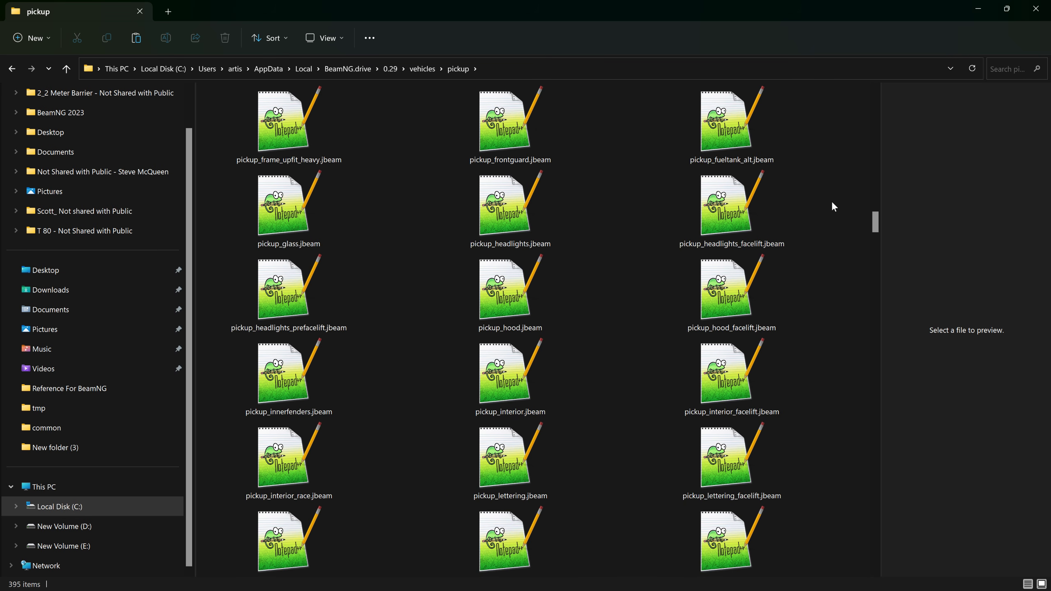
scroll(834, 206, "up", 10)
scroll(833, 204, "up", 5)
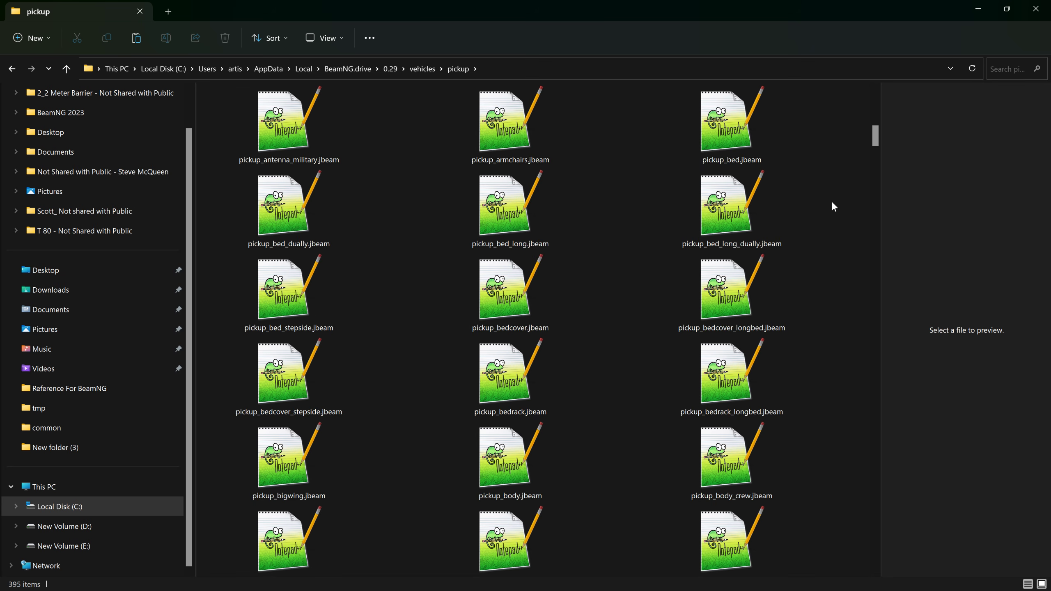
scroll(834, 204, "down", 15)
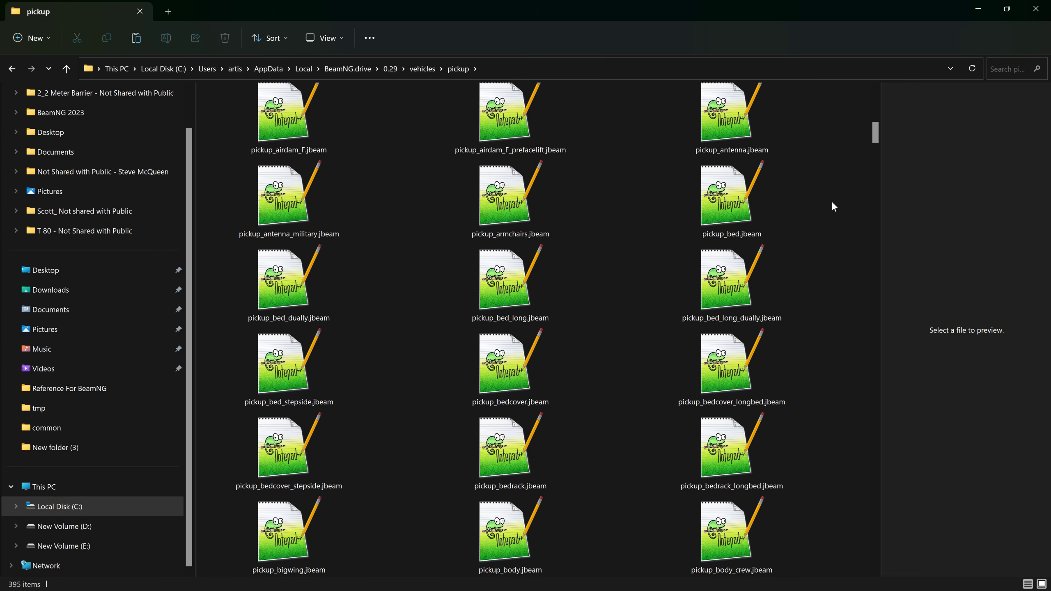
scroll(832, 202, "down", 15)
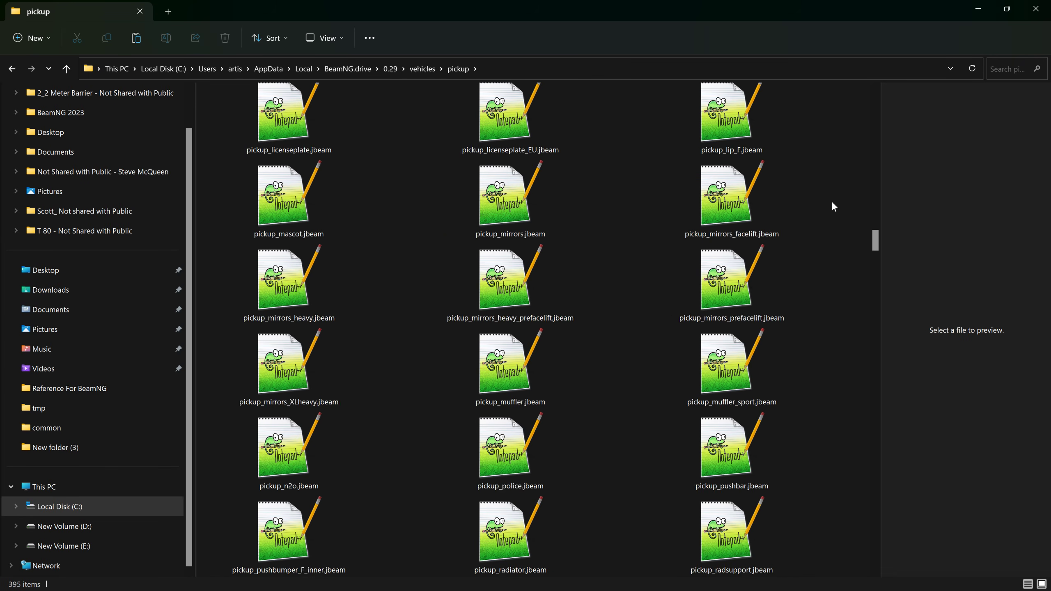
left_click(419, 69)
double_click(243, 248)
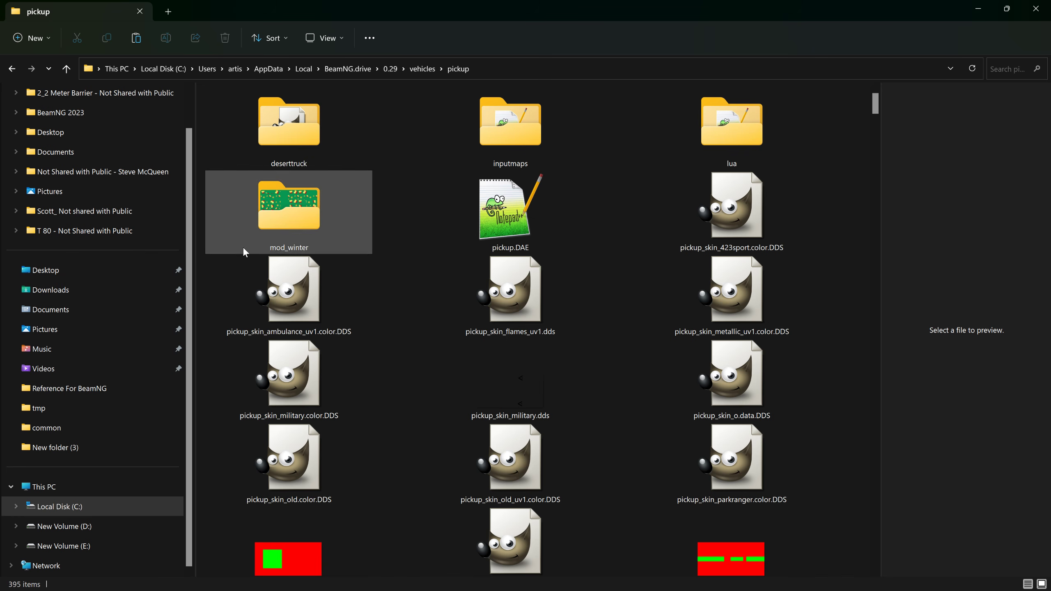
Step: Show the pickup folder's contents in Details view, sorted by name
left_click(326, 38)
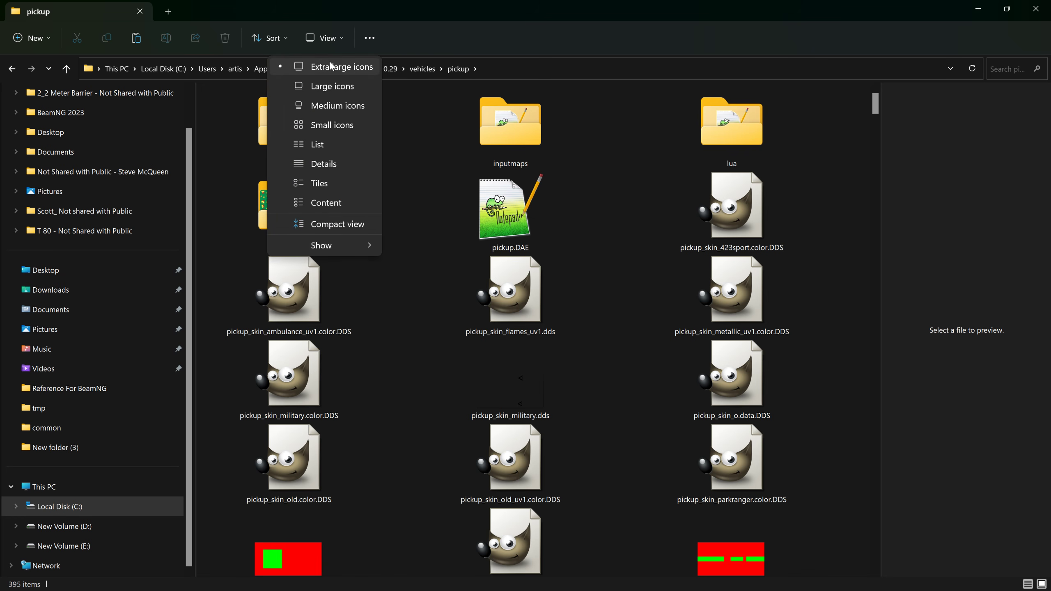
left_click(320, 164)
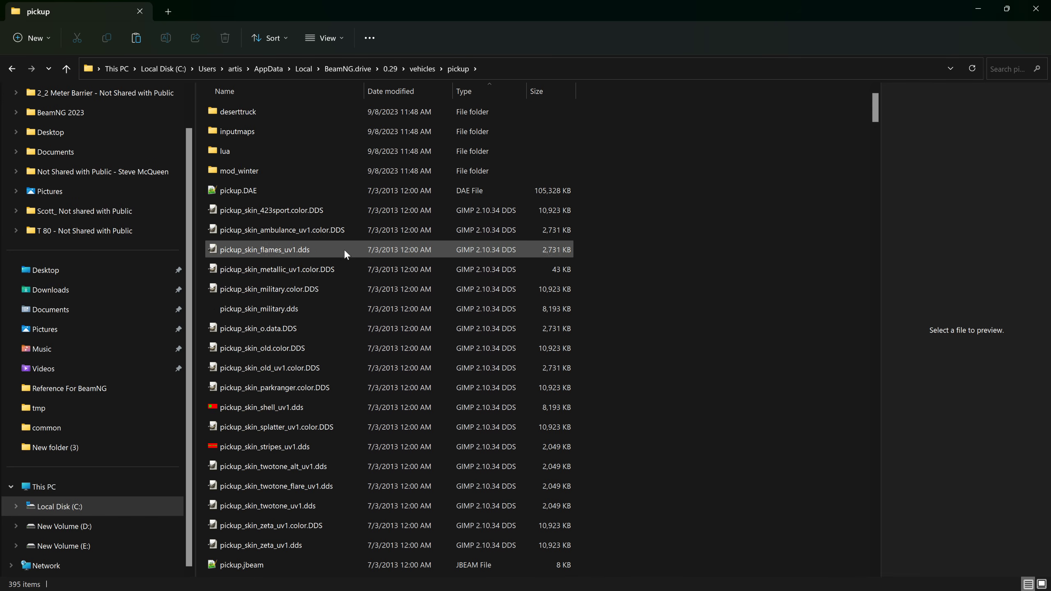
left_click(288, 93)
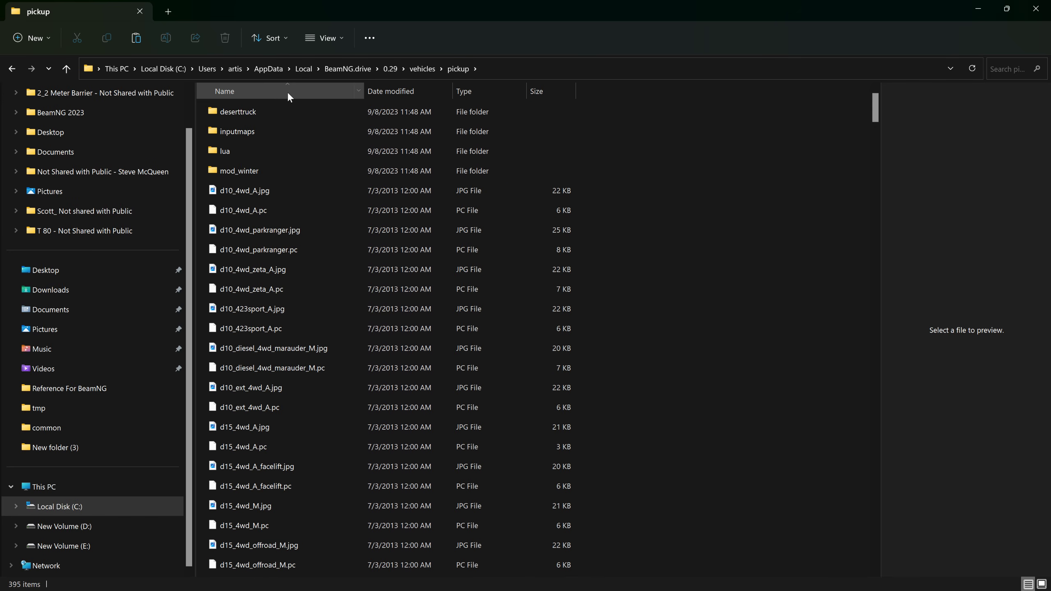
Step: Open main.materials.json from the pickup folder in Notepad++, examine its material definitions, and close it
scroll(534, 251, "down", 15)
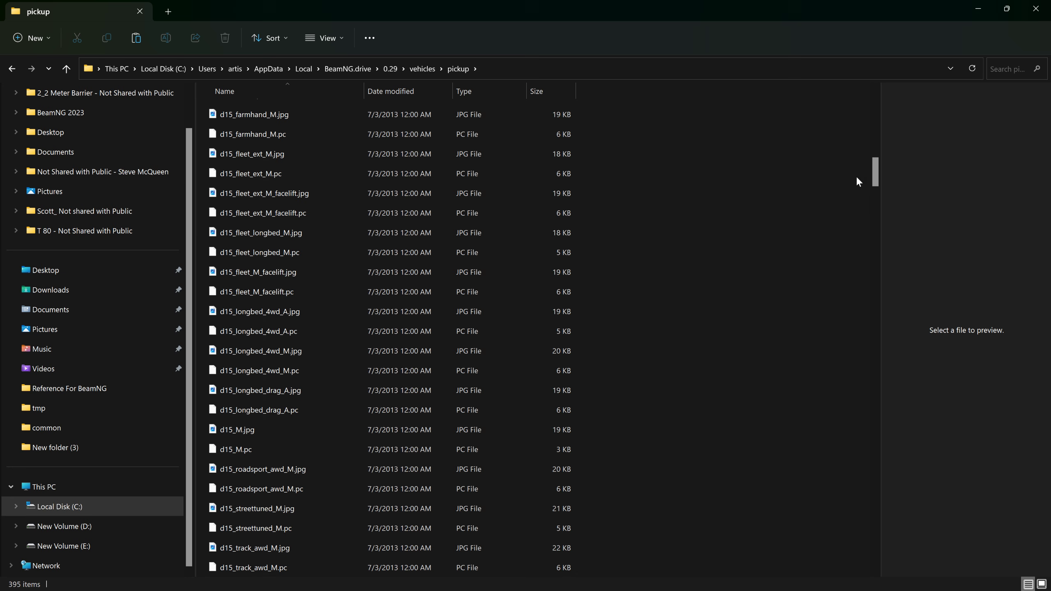
left_click_drag(877, 170, 796, 364)
left_click(269, 336)
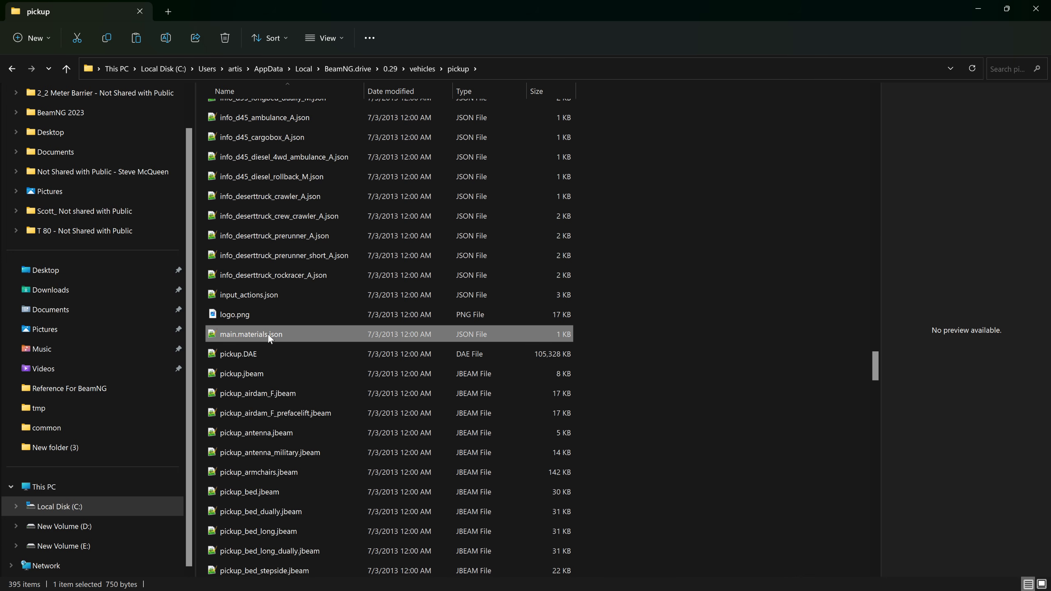
double_click(268, 336)
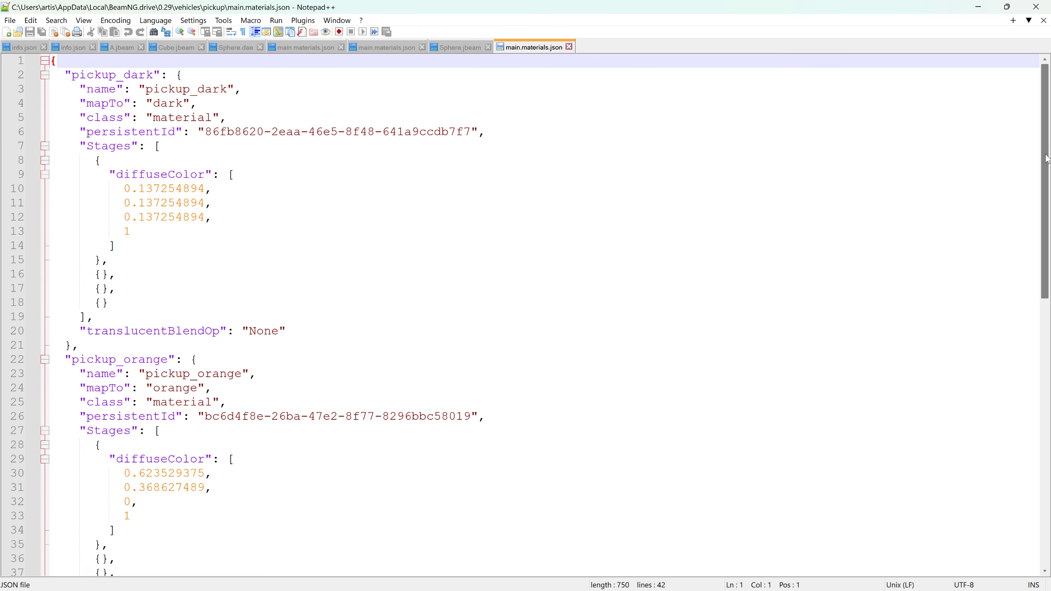
left_click_drag(1046, 159, 1044, 136)
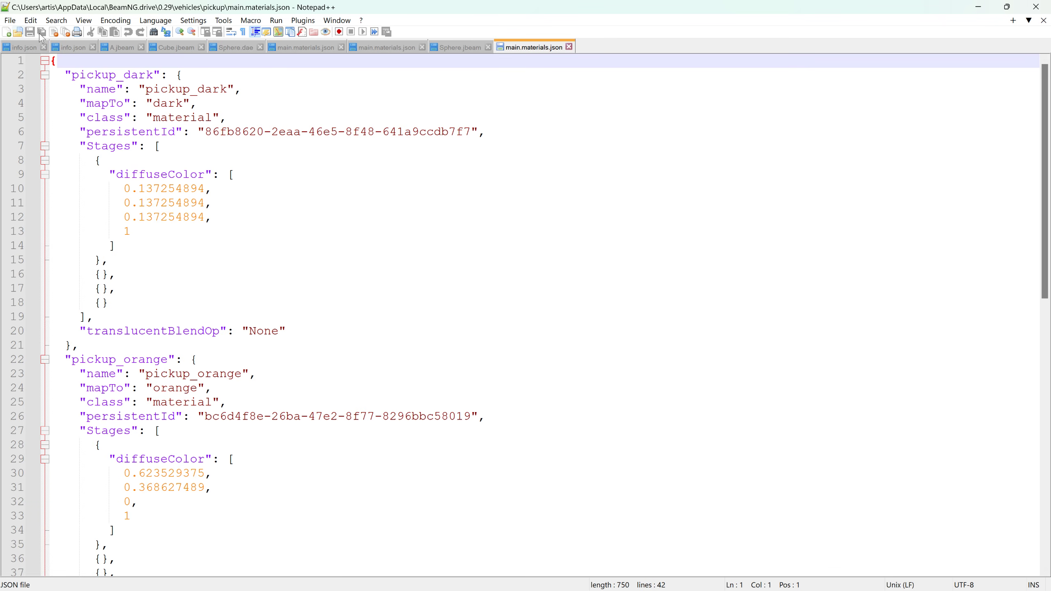
left_click(1037, 7)
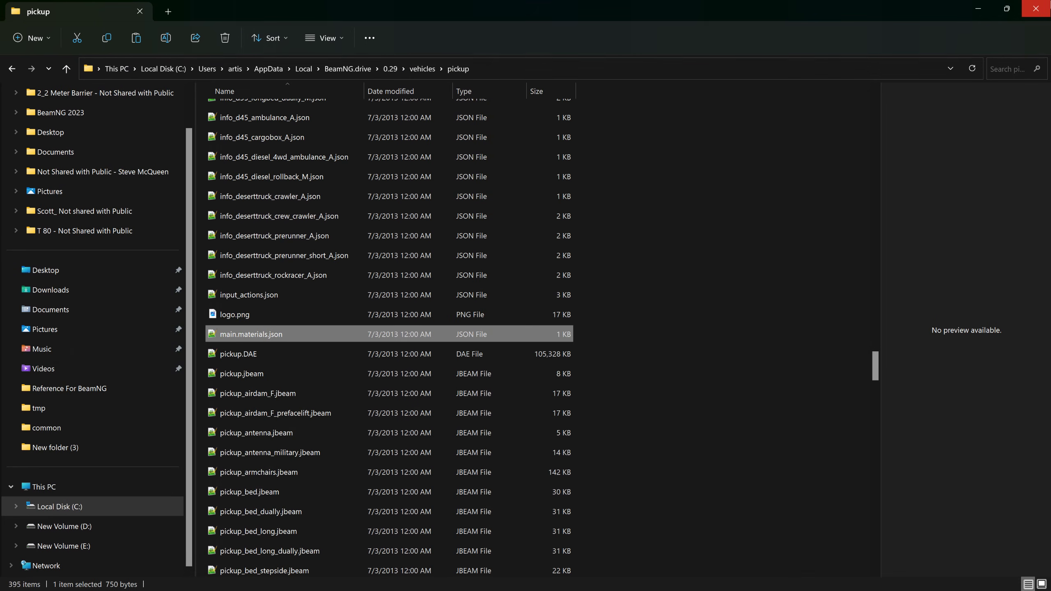
mouse_move(715, 584)
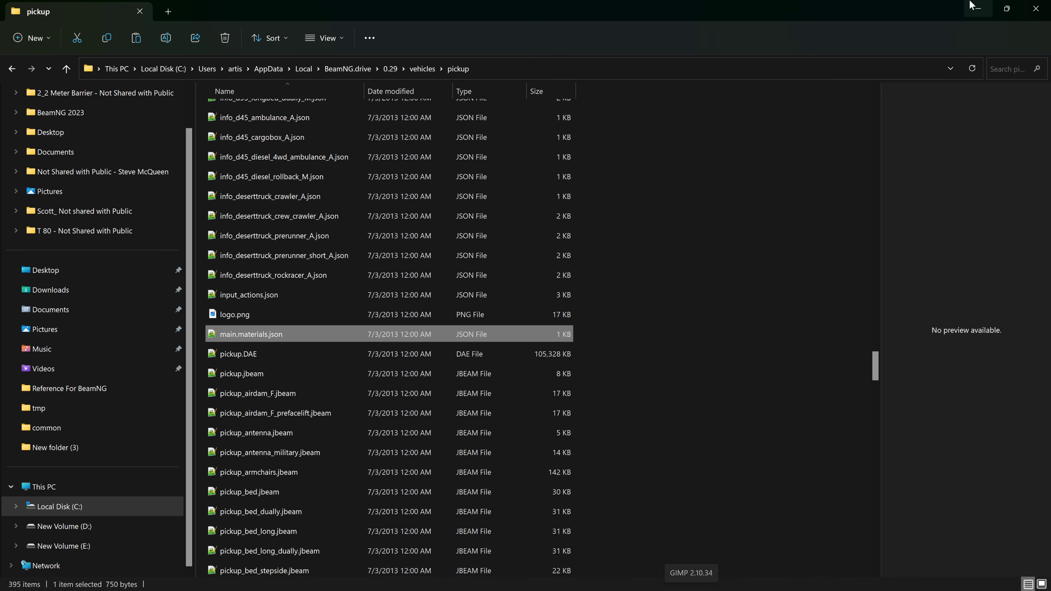
left_click(404, 577)
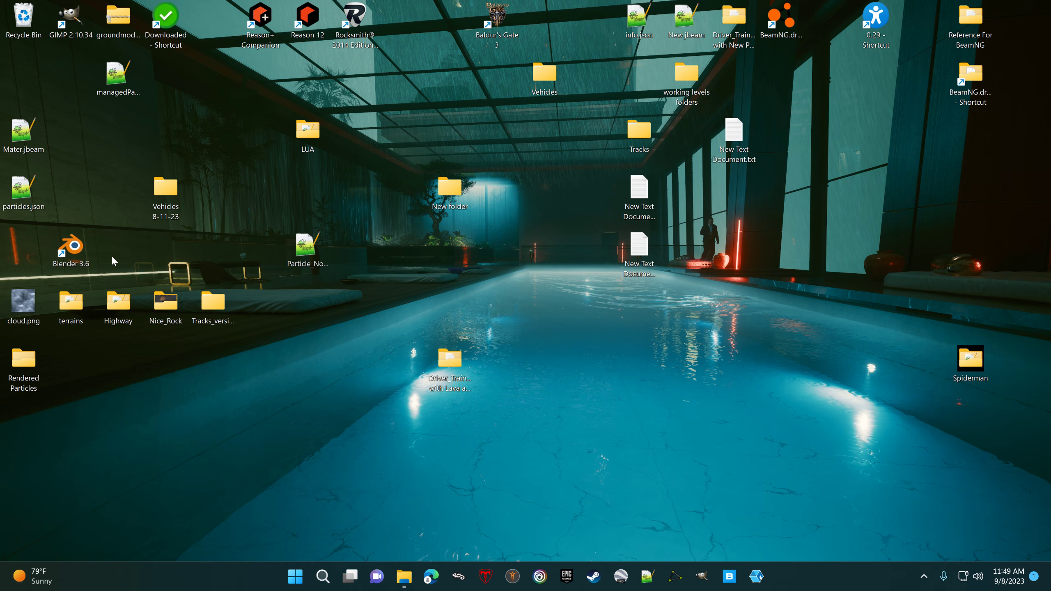
double_click(86, 255)
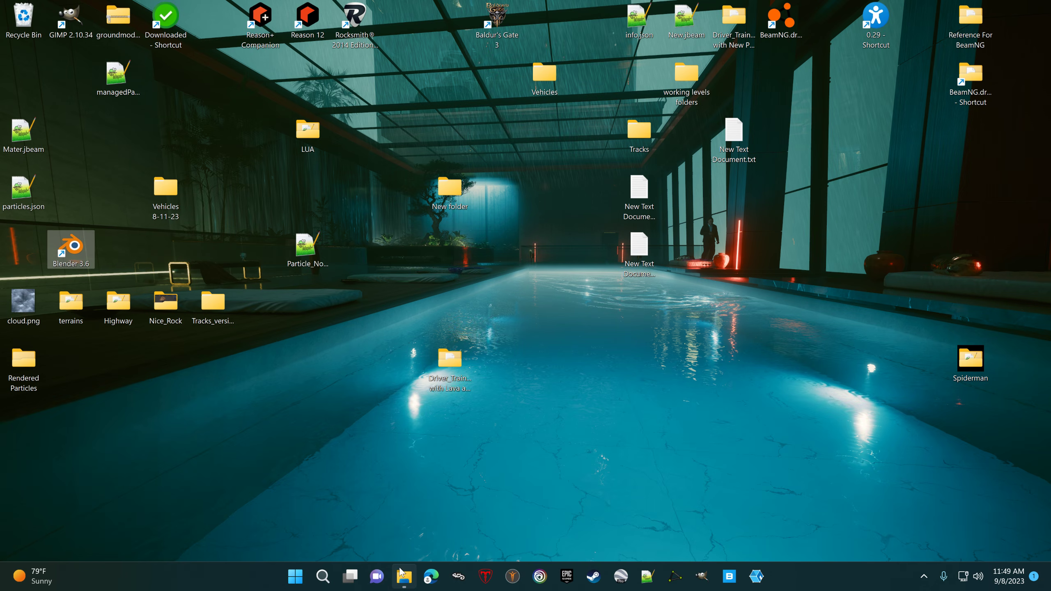
mouse_move(405, 576)
left_click(346, 515)
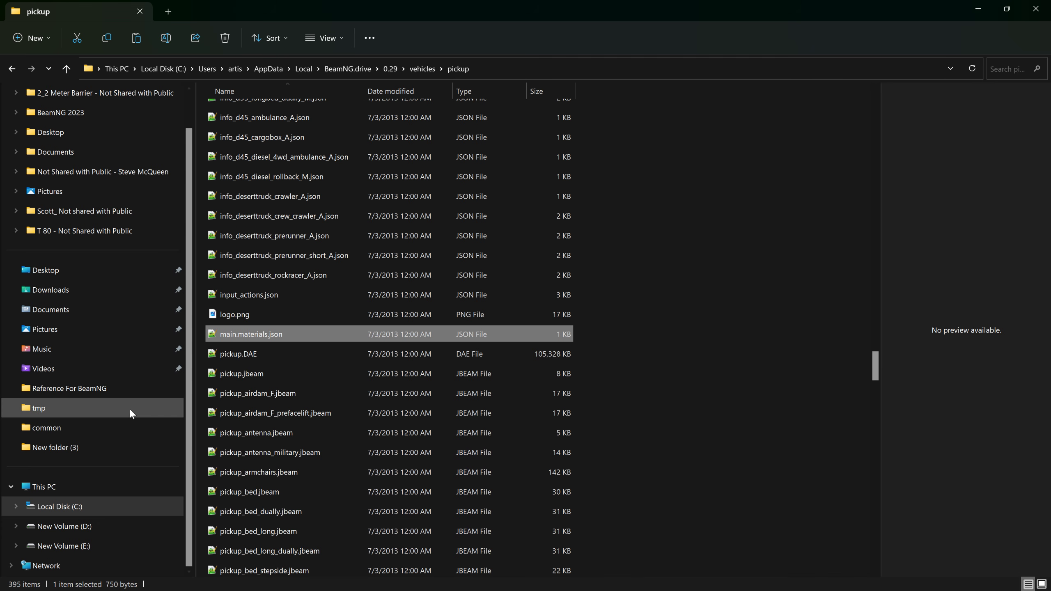
Step: Launch blender.exe from the Blender Foundation folder on New Volume (D:)
left_click(60, 514)
left_click(60, 527)
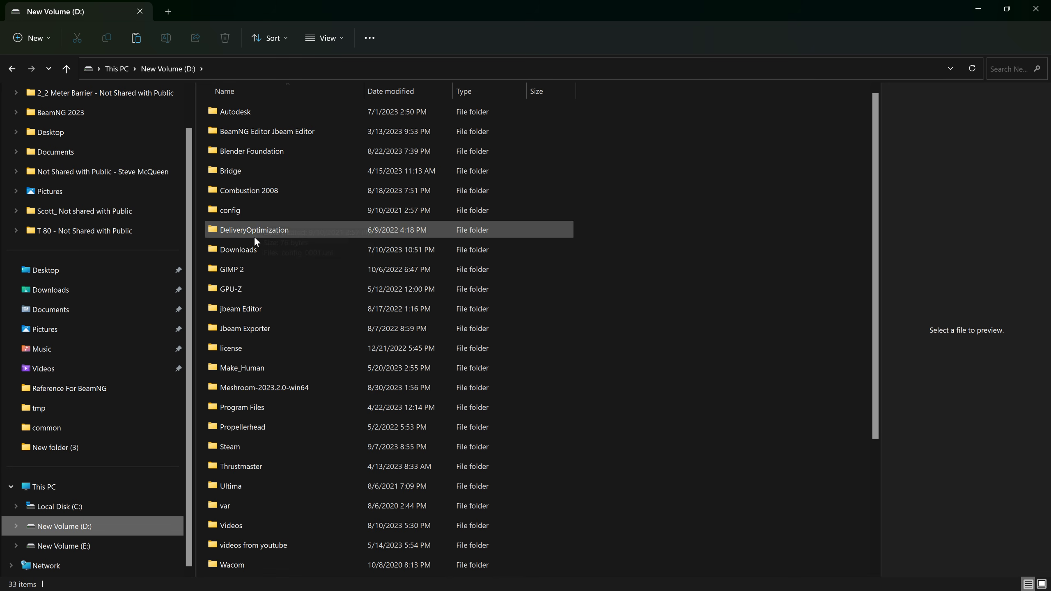
mouse_move(250, 310)
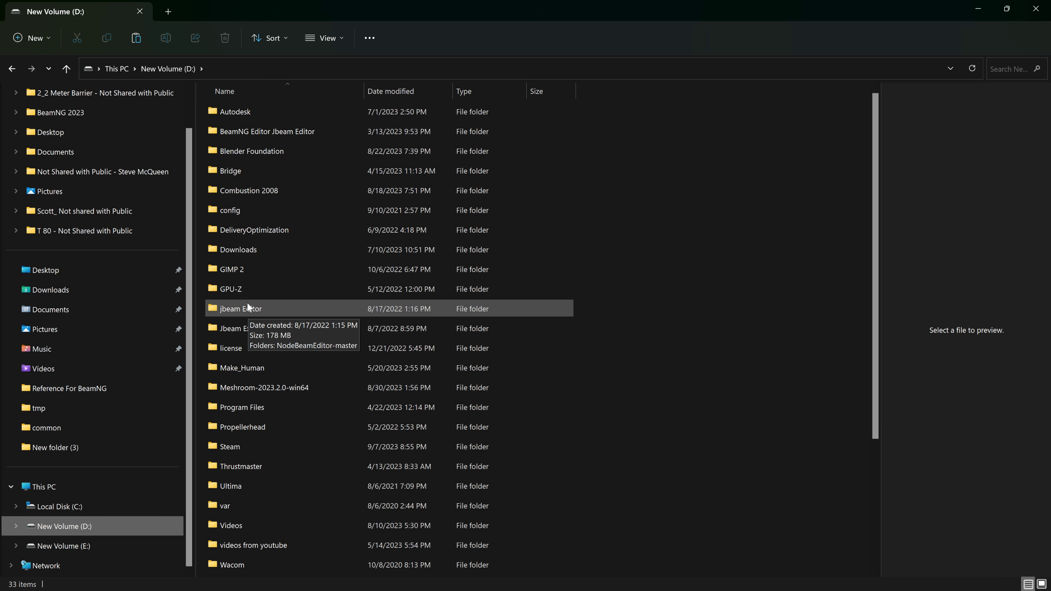
double_click(246, 151)
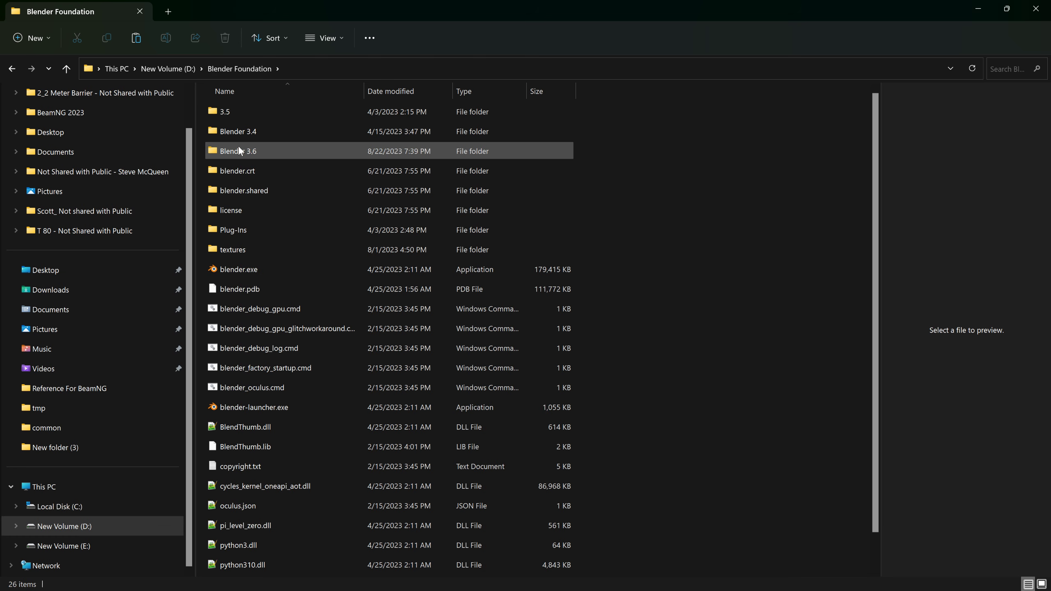
double_click(240, 269)
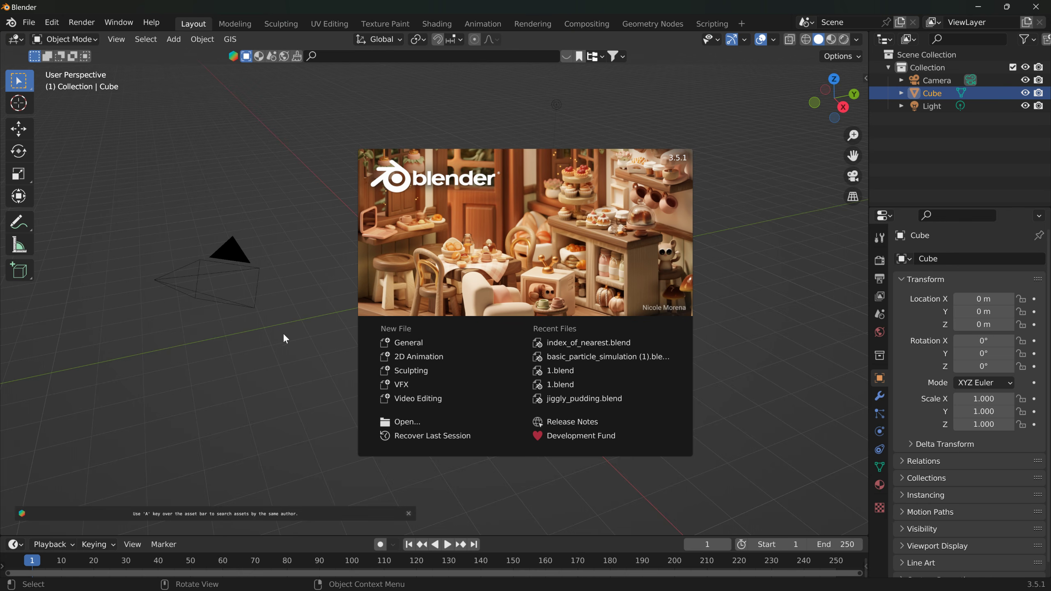
Step: Dismiss the splash screen and delete the default camera, cube and light from the scene
left_click(225, 133)
left_click_drag(135, 394, 594, 106)
key("Delete")
Step: Import pickup.DAE as a Collada file from the pickup folder in the bookmarked 0.29 vehicles folder
left_click(28, 22)
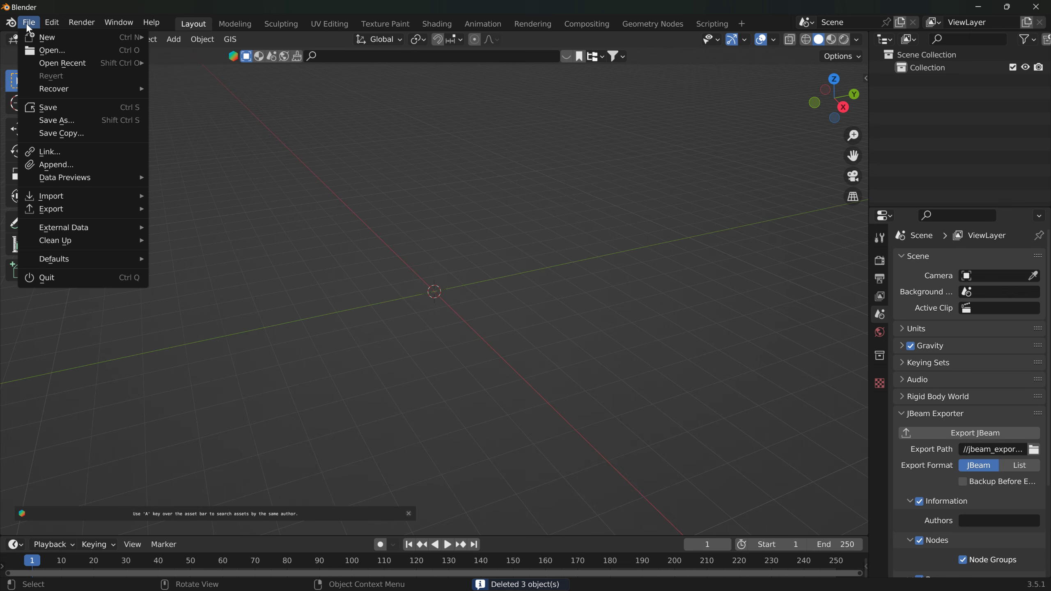
mouse_move(82, 209)
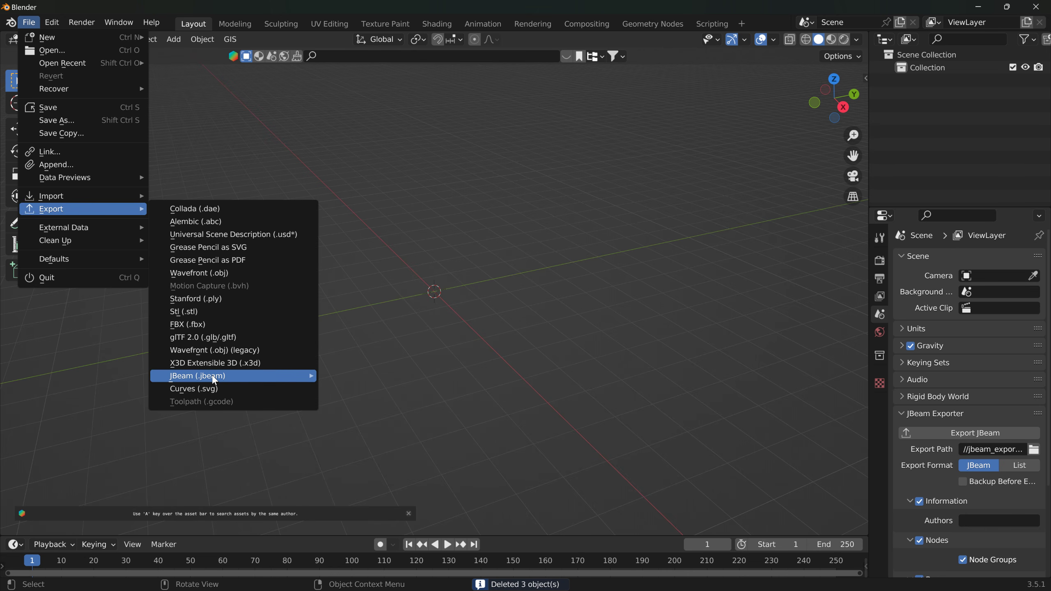
mouse_move(233, 375)
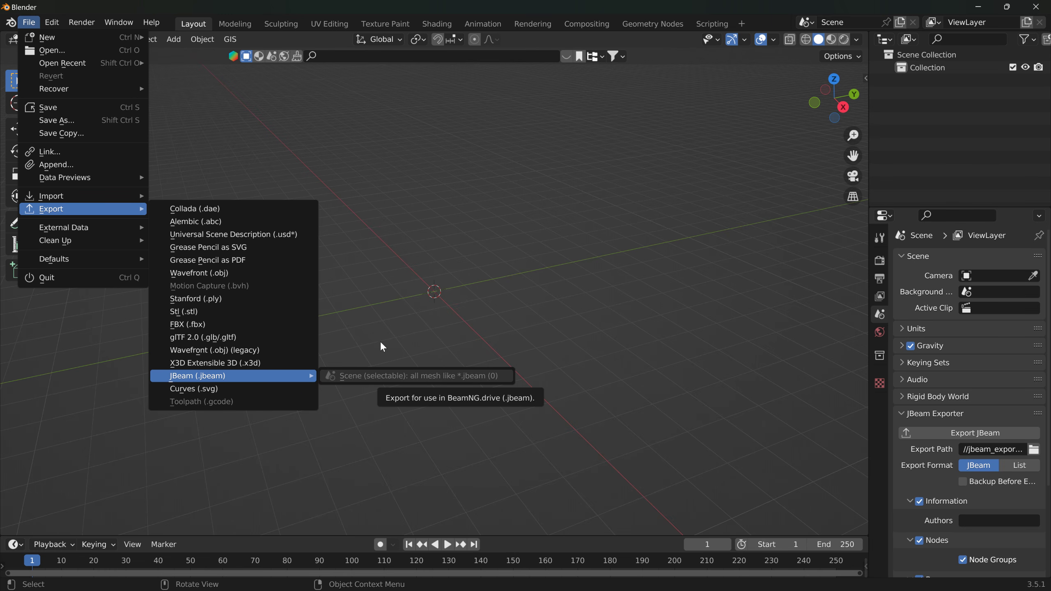
mouse_move(135, 200)
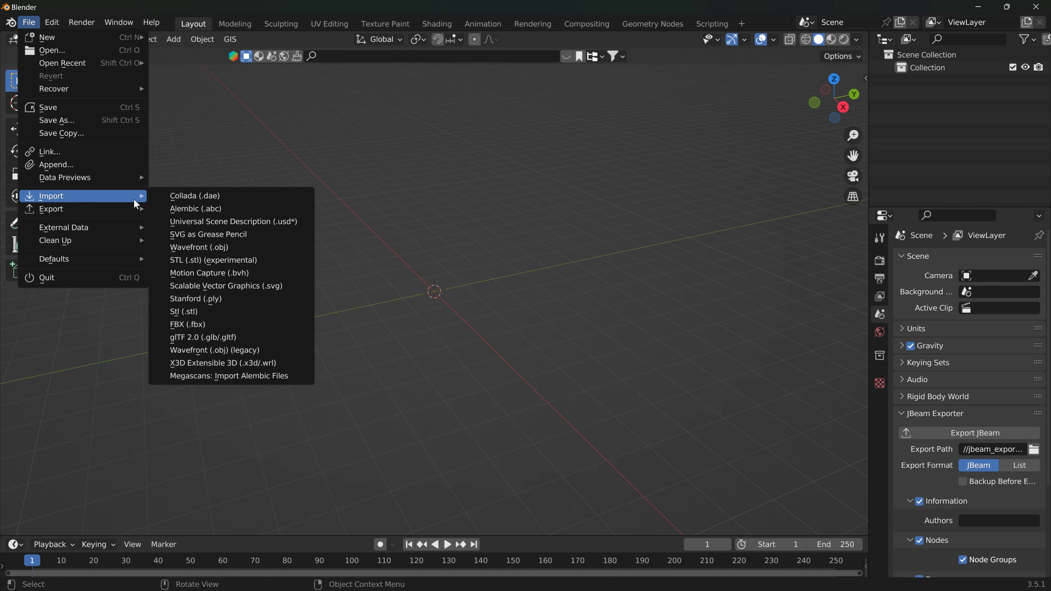
left_click(192, 196)
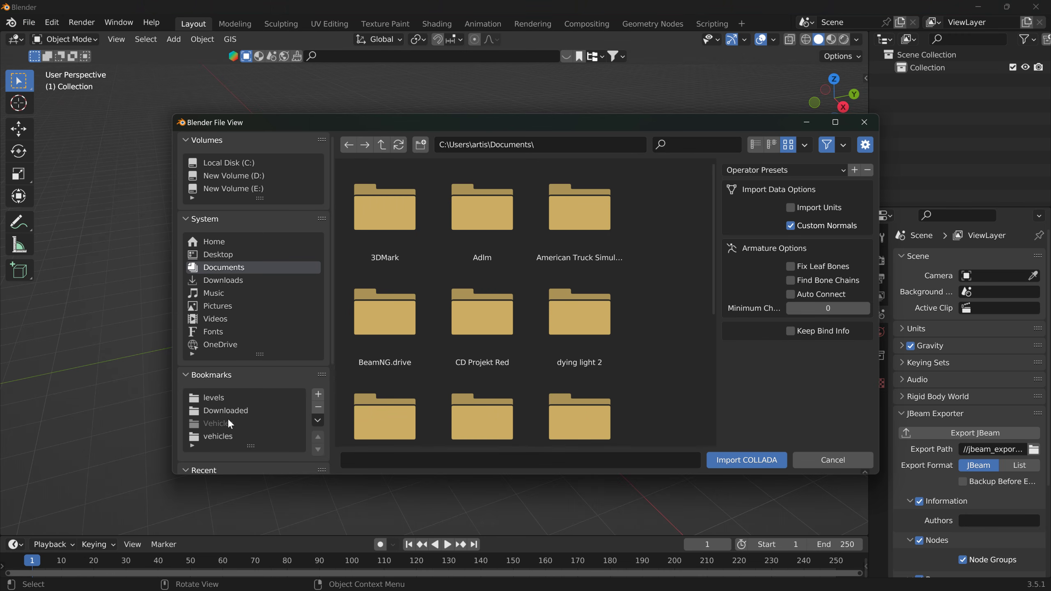
left_click(223, 437)
scroll(718, 297, "down", 2)
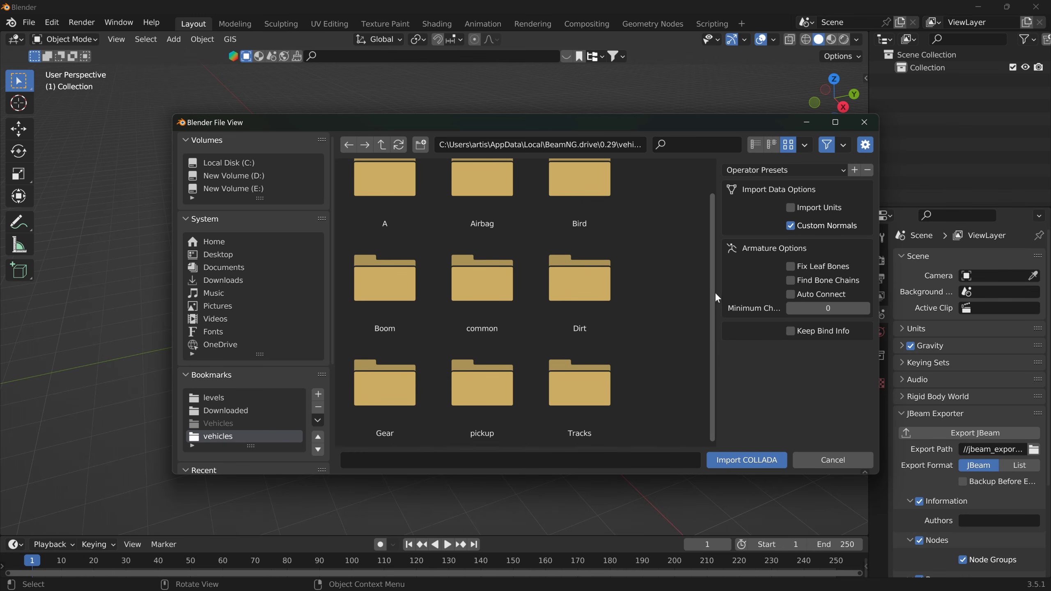
double_click(525, 402)
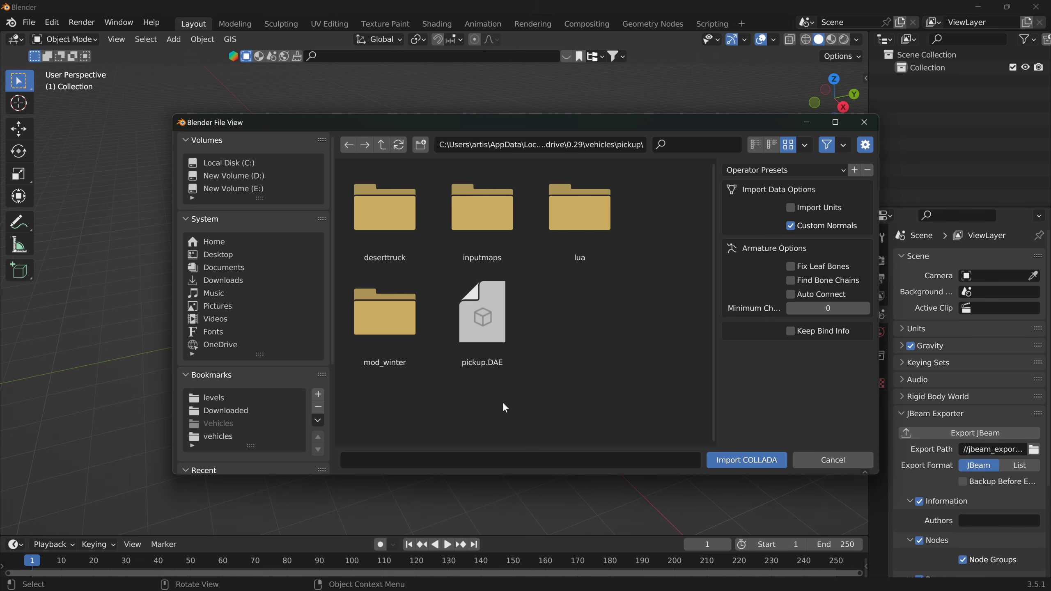
double_click(523, 368)
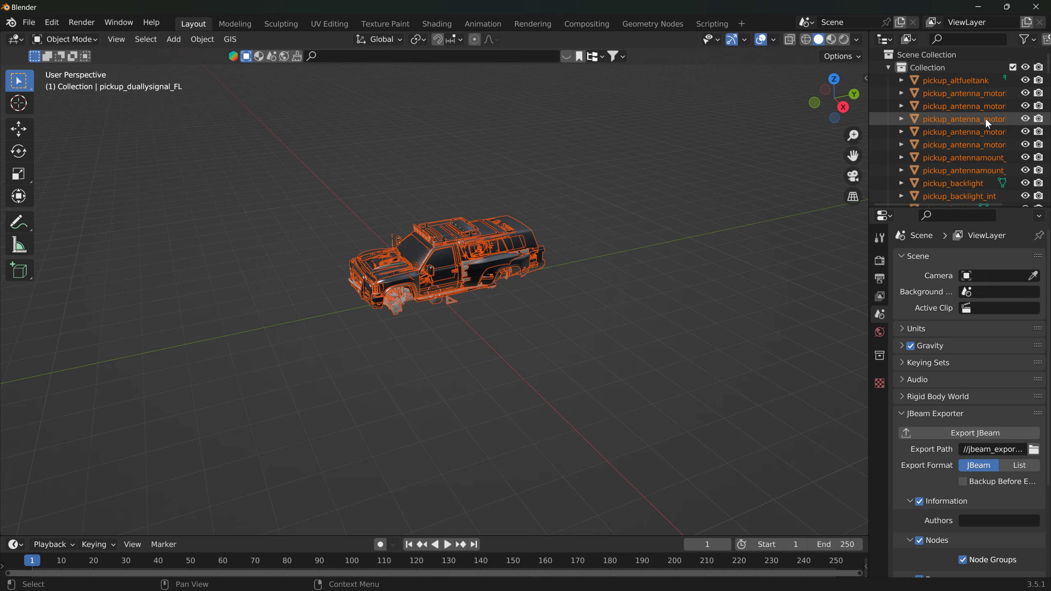
Step: Select the pickup's cowl hood and enlarge the Outliner to look through the imported parts
scroll(519, 243, "up", 7)
middle_click_drag(448, 222, 301, 230)
left_click(215, 245)
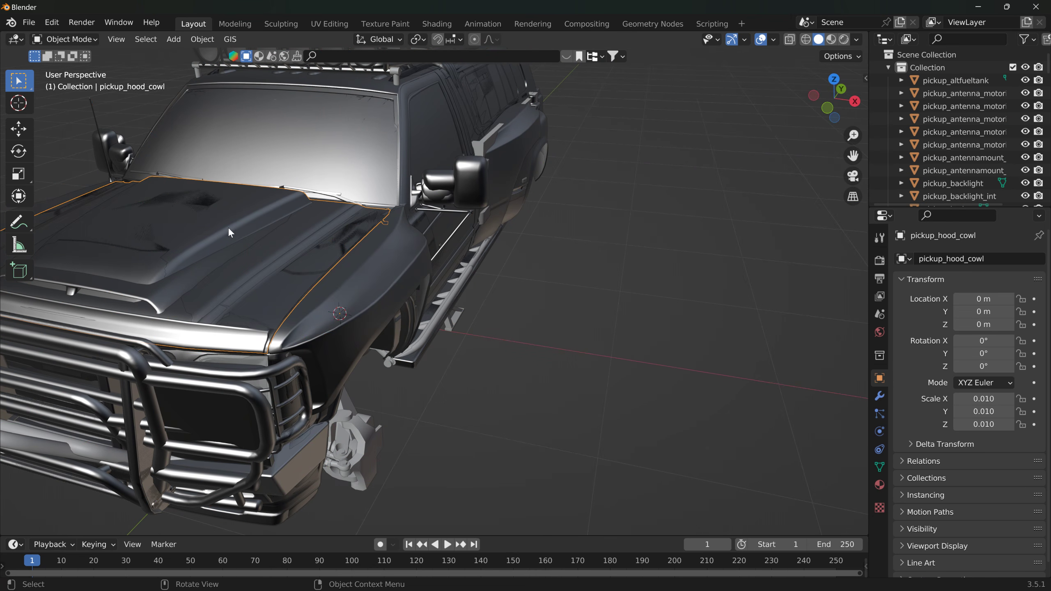
left_click_drag(943, 209, 942, 389)
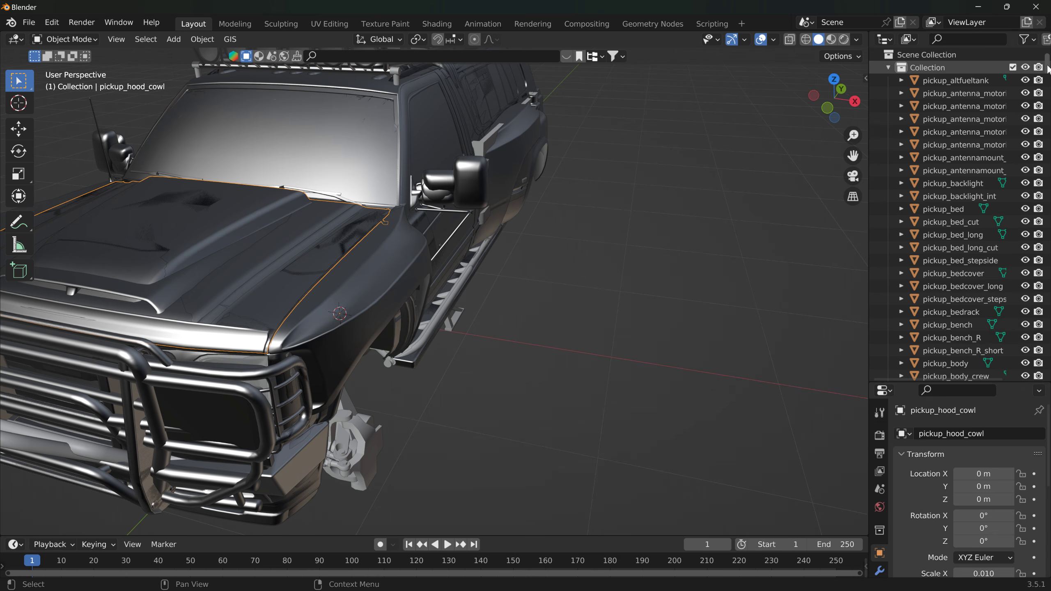
left_click_drag(1048, 69, 1042, 145)
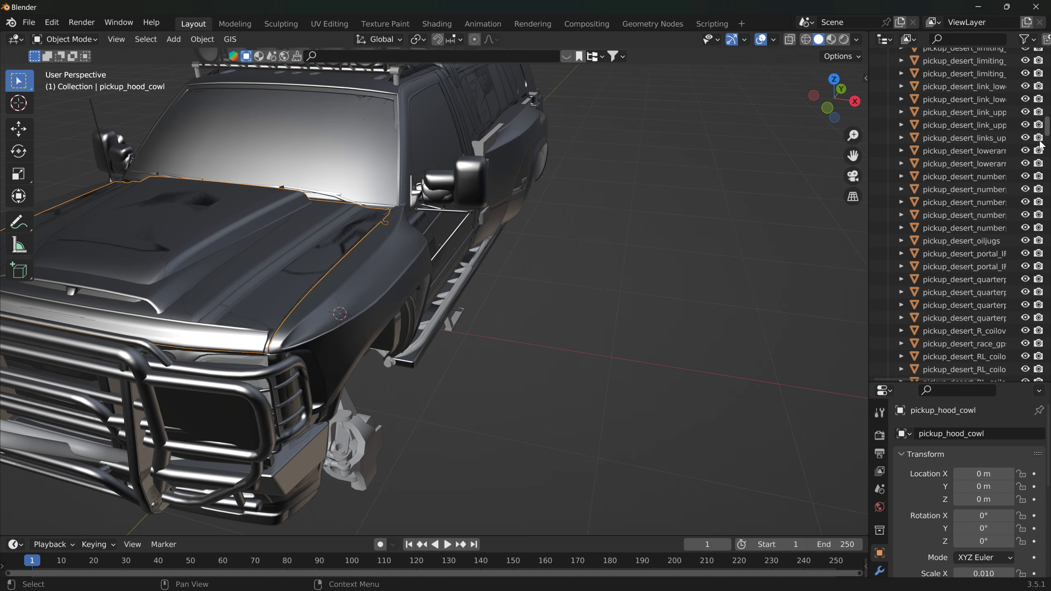
Step: Select the pickup_desert_body_cut object, locate it in the Outliner, and expand its mesh to select the pickup material
left_click(357, 90)
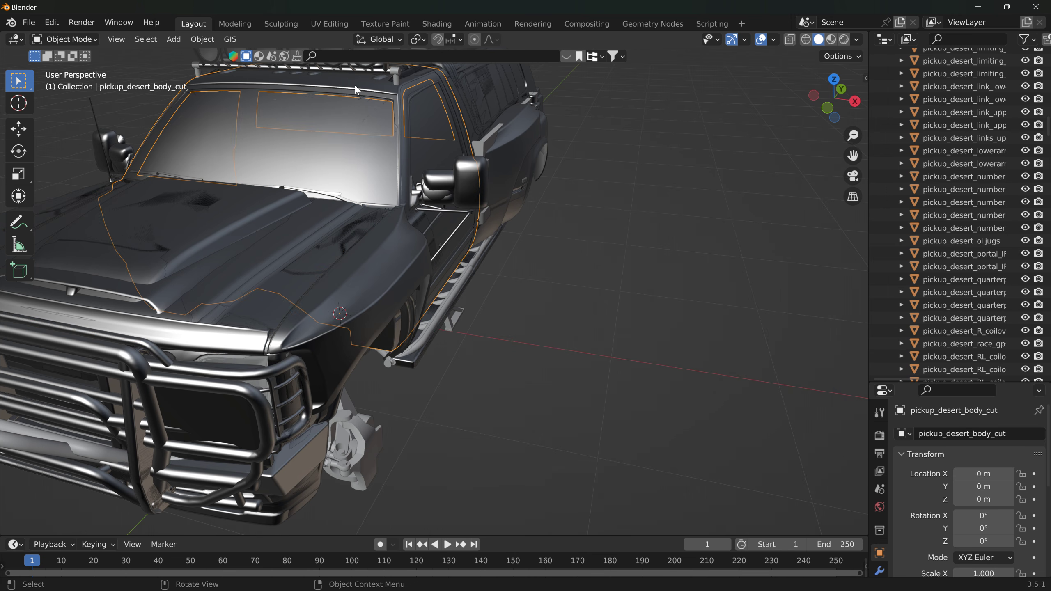
mouse_move(1048, 129)
left_mouse_down()
mouse_move(1039, 383)
mouse_move(1050, 107)
mouse_move(1050, 132)
left_mouse_up()
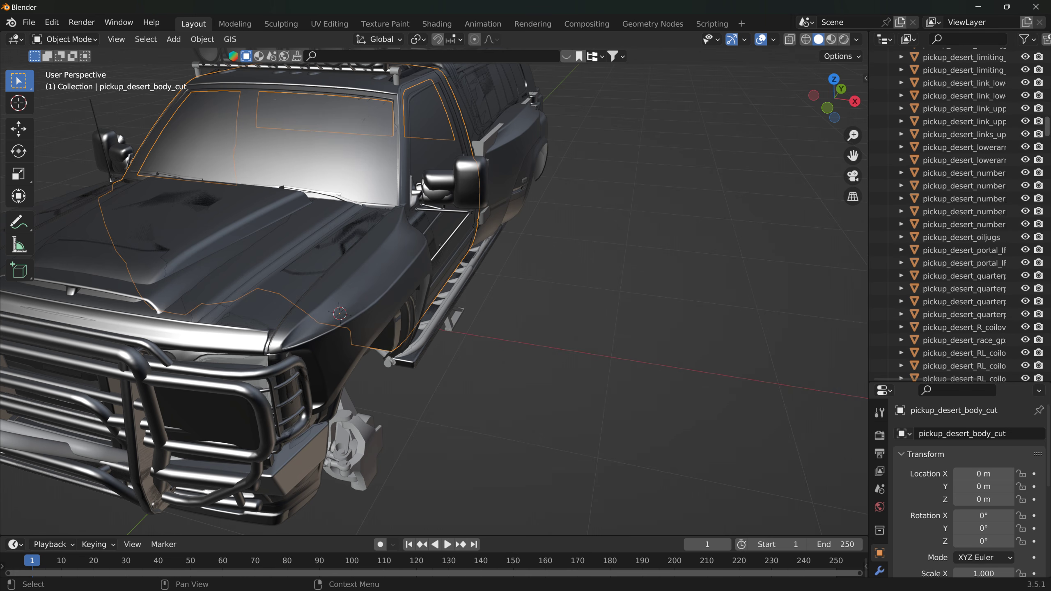
left_click(408, 85)
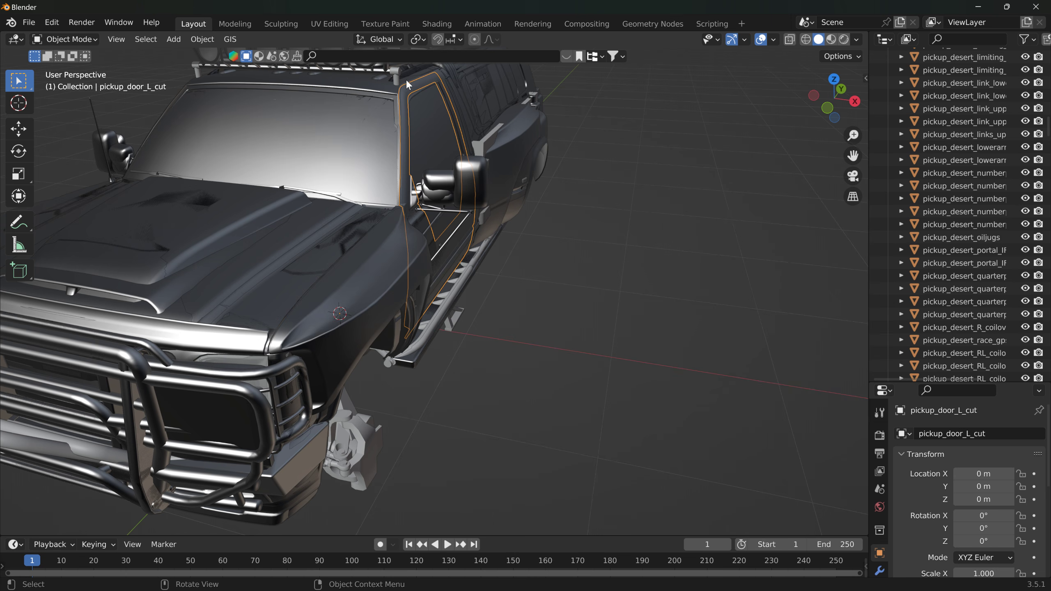
left_click(383, 88)
scroll(926, 166, "up", 6)
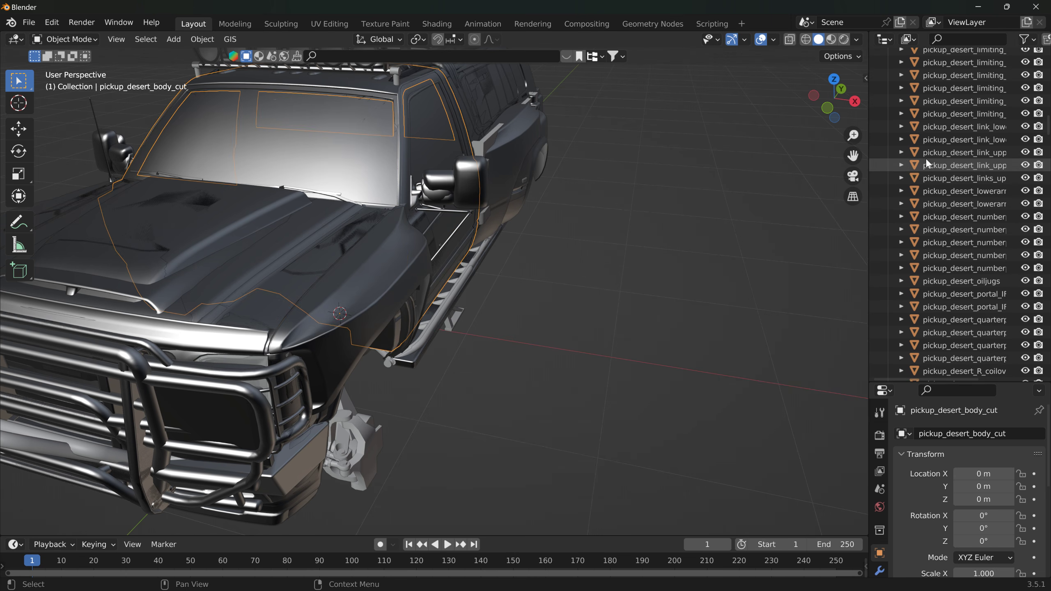
scroll(928, 158, "up", 3)
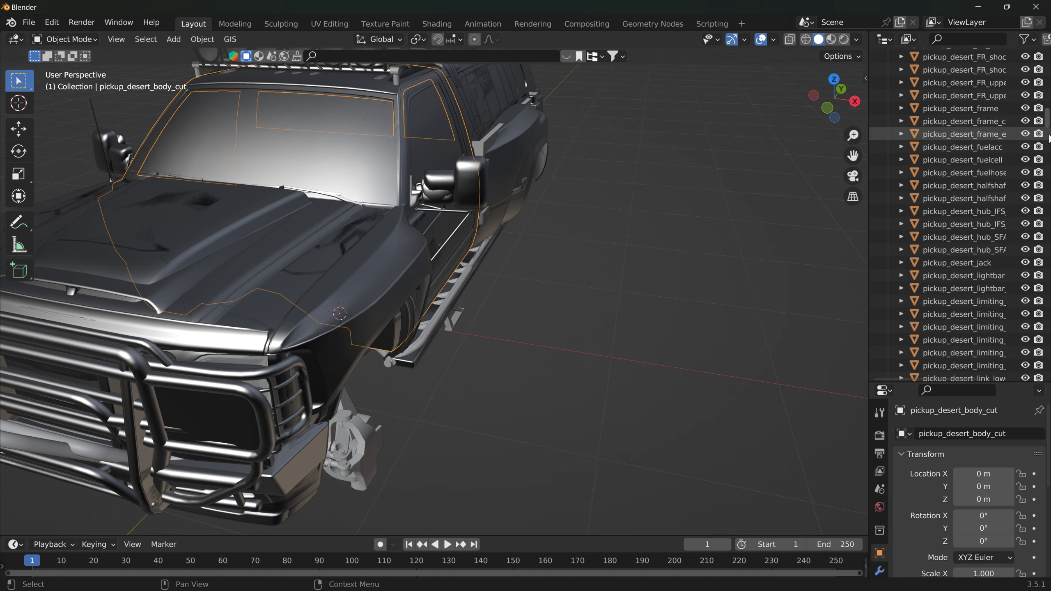
mouse_move(1049, 115)
left_mouse_down()
mouse_move(1049, 362)
mouse_move(1048, 99)
left_mouse_up()
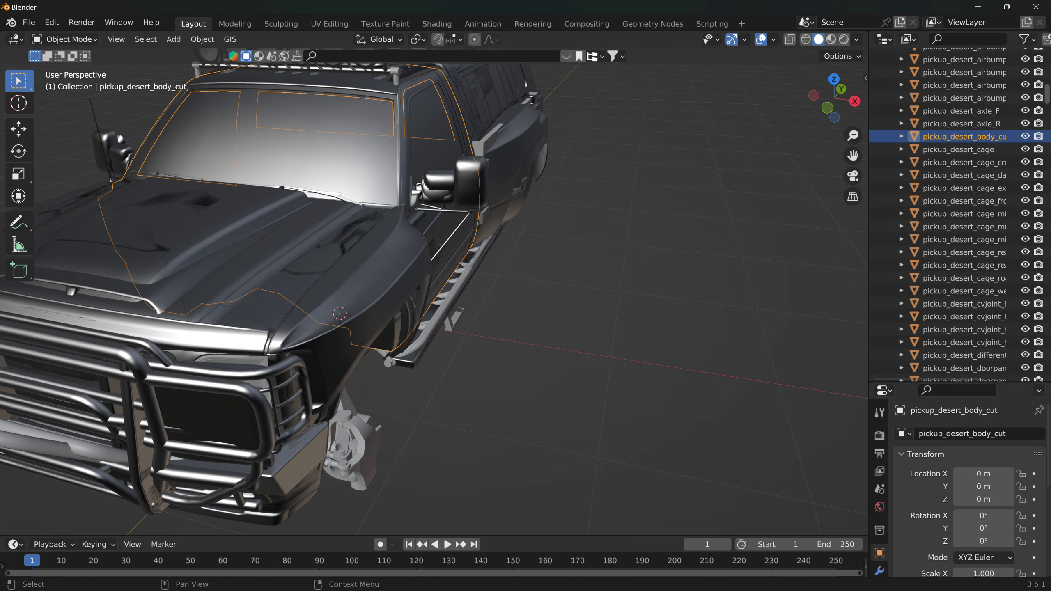
left_click(901, 137)
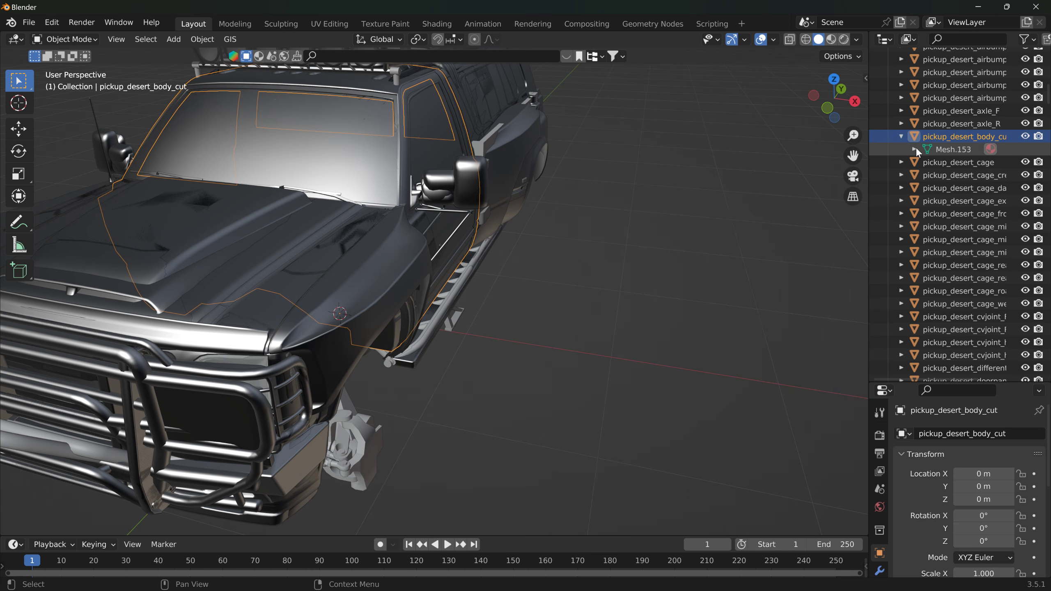
left_click(915, 149)
left_click(965, 163)
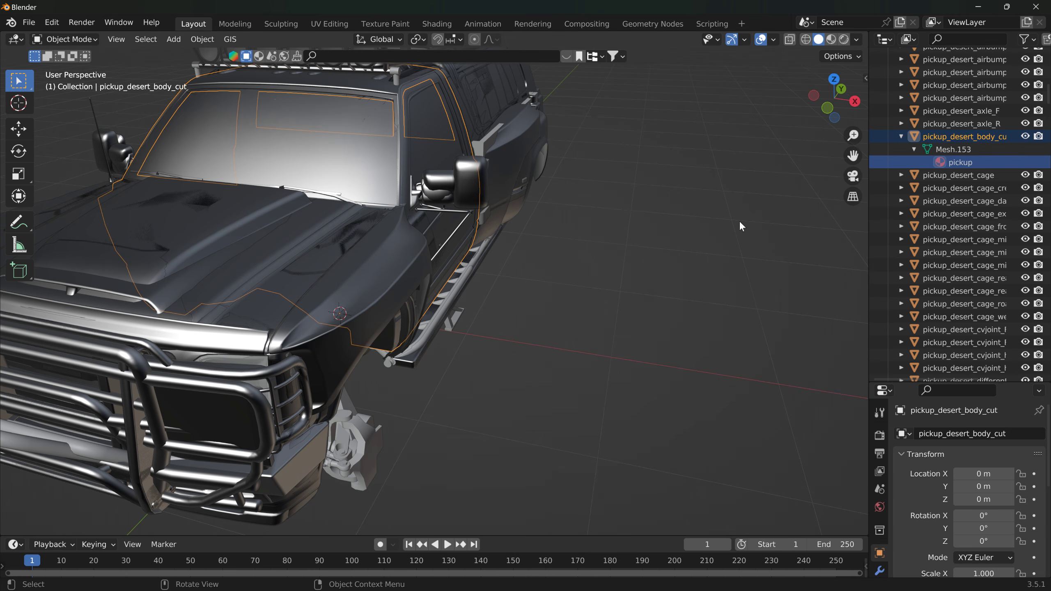
Step: Switch the viewport to Material Preview shading and view the whole truck from its front and side
scroll(799, 484, "down", 3)
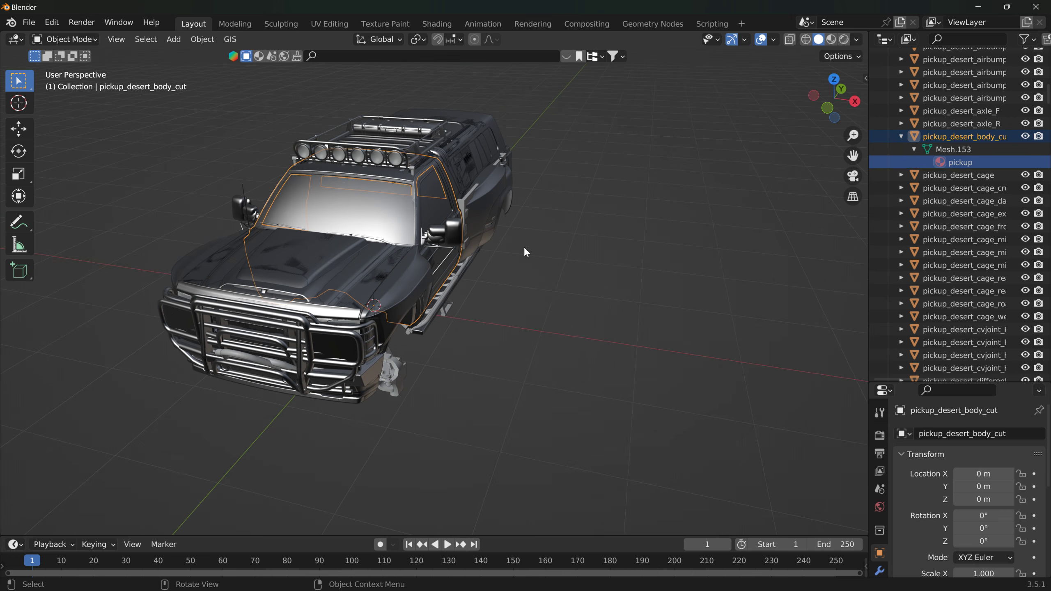
left_click(831, 39)
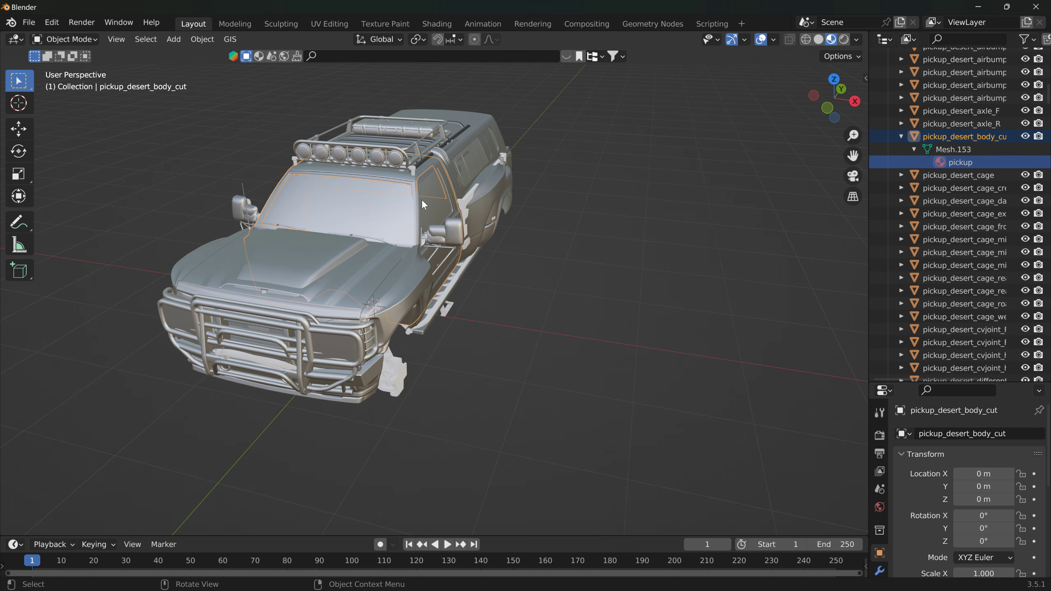
middle_click_drag(636, 202, 614, 179)
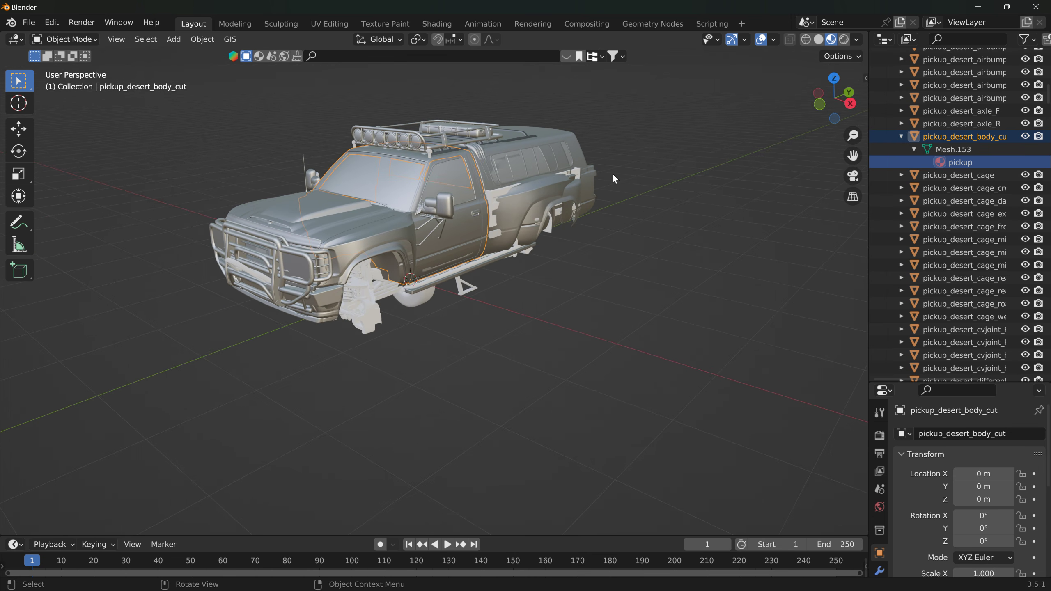
scroll(647, 202, "up", 5)
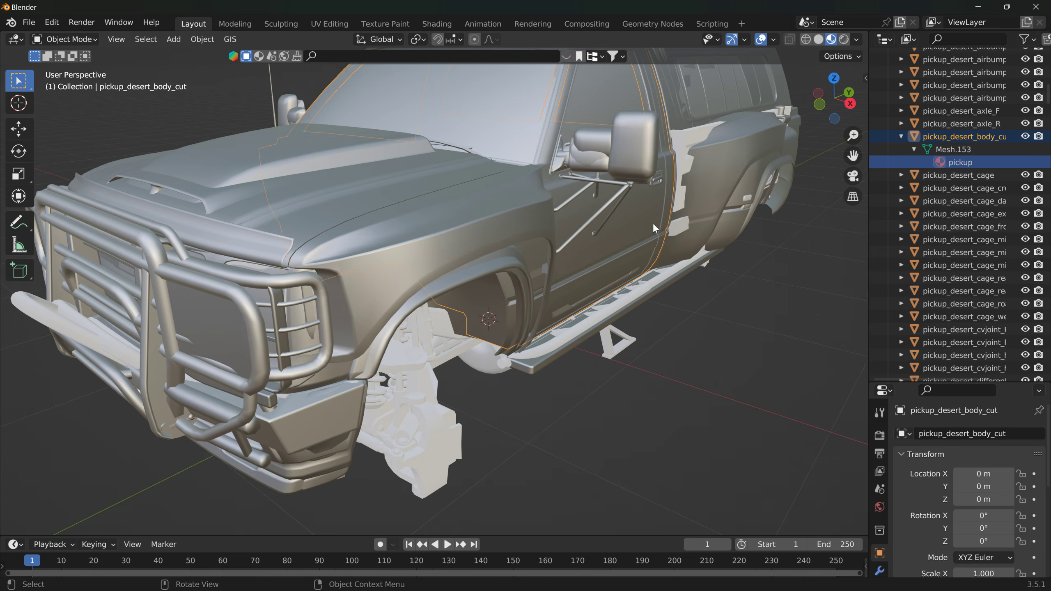
scroll(653, 224, "down", 1)
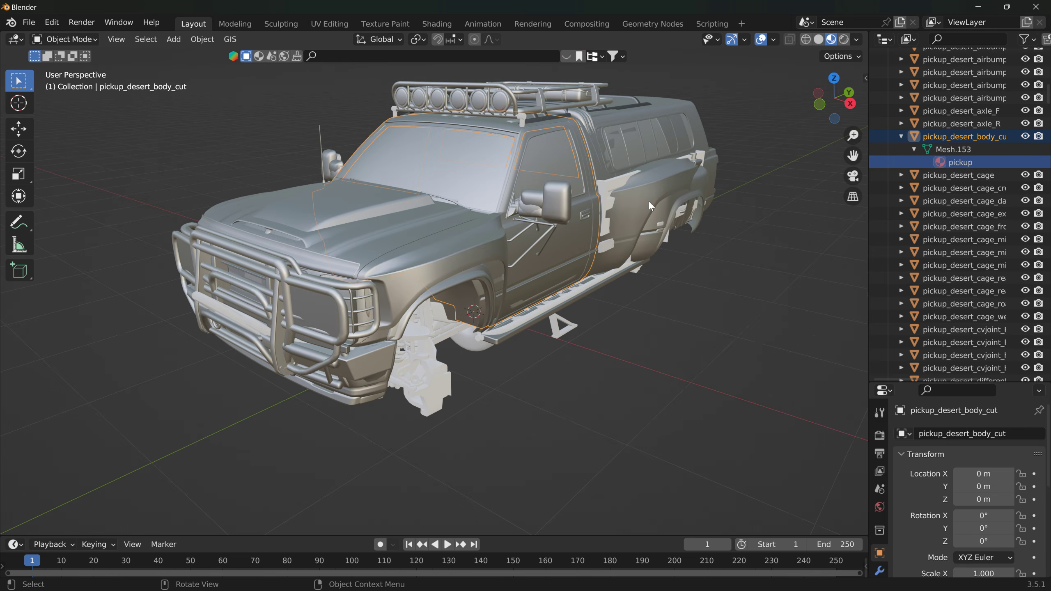
middle_click_drag(671, 166, 455, 254)
Step: Add a cube mesh to the scene at the 3D cursor beside the truck
left_click(197, 42)
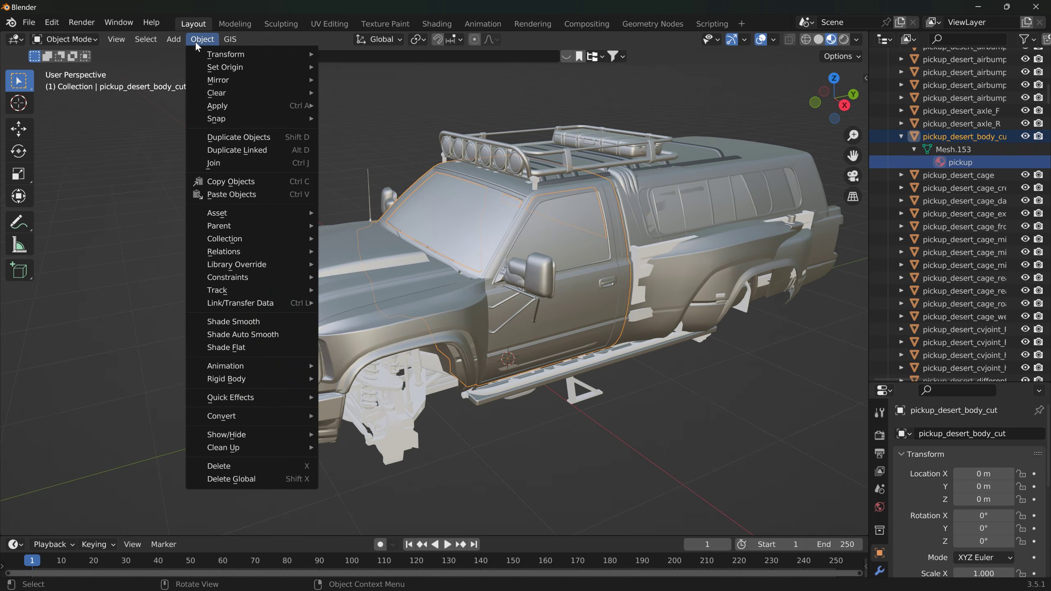
mouse_move(199, 55)
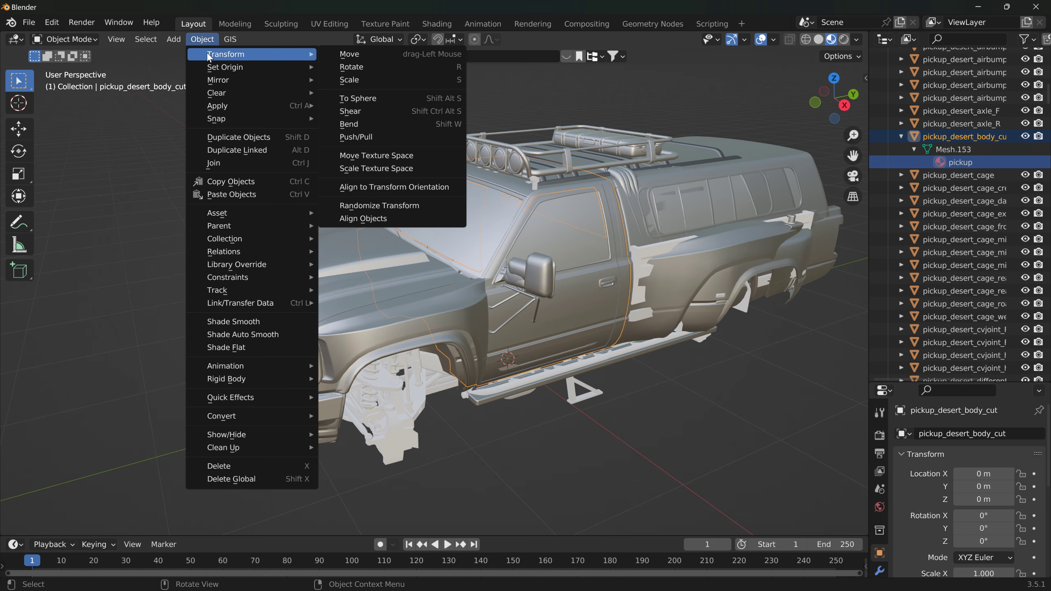
mouse_move(173, 39)
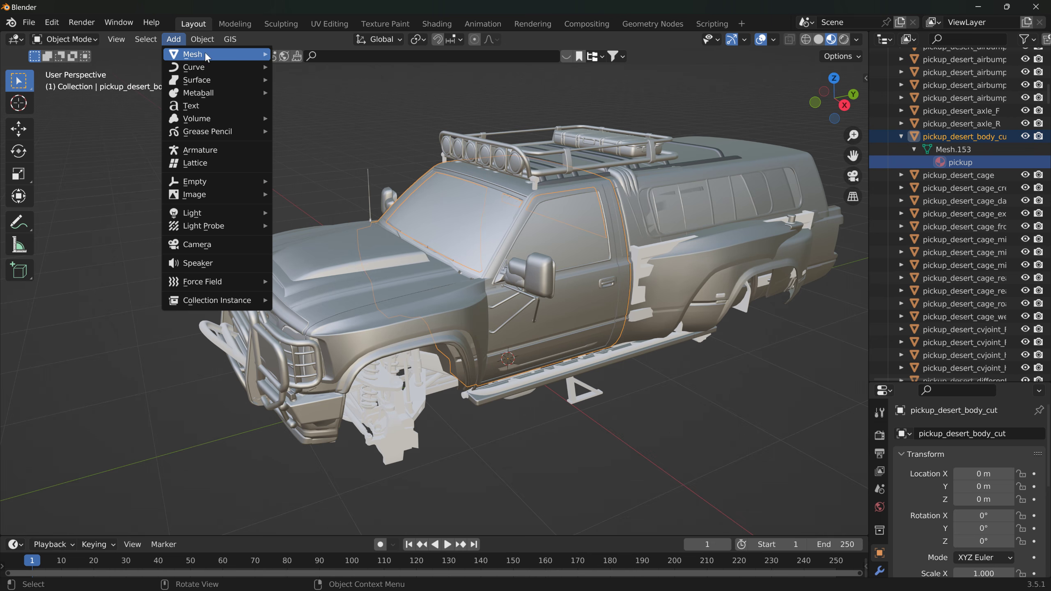
mouse_move(232, 54)
left_click(297, 67)
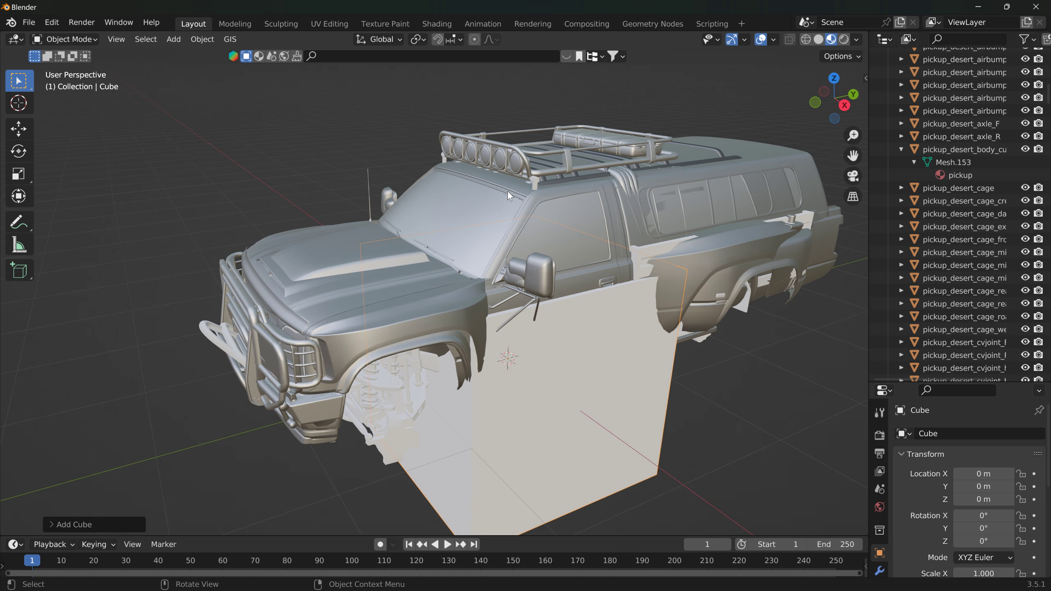
Step: Delete the cube and add an ico sphere mesh to the scene in its place
key("Delete")
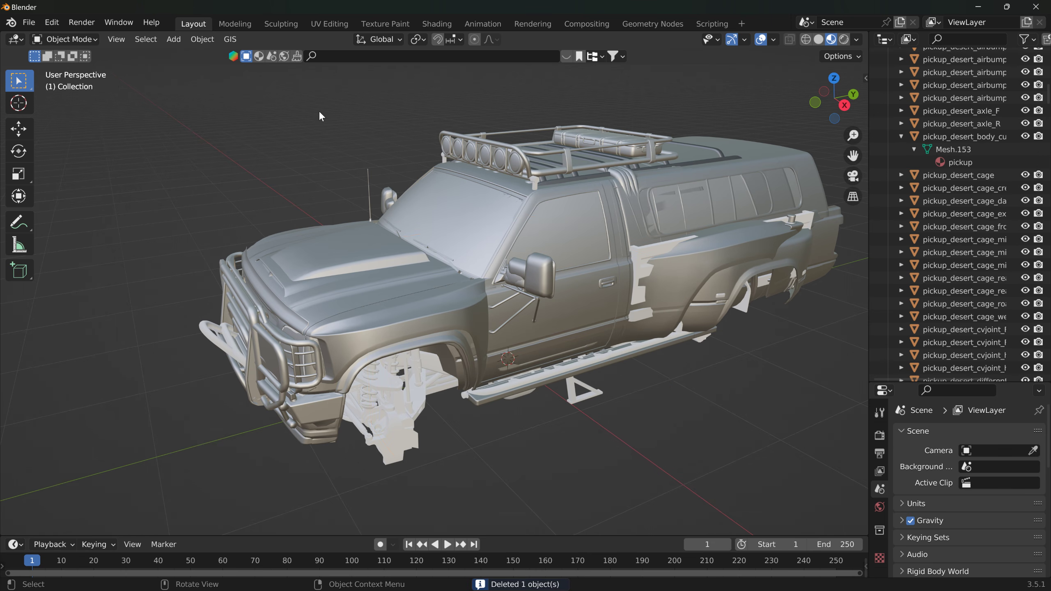
left_click(175, 41)
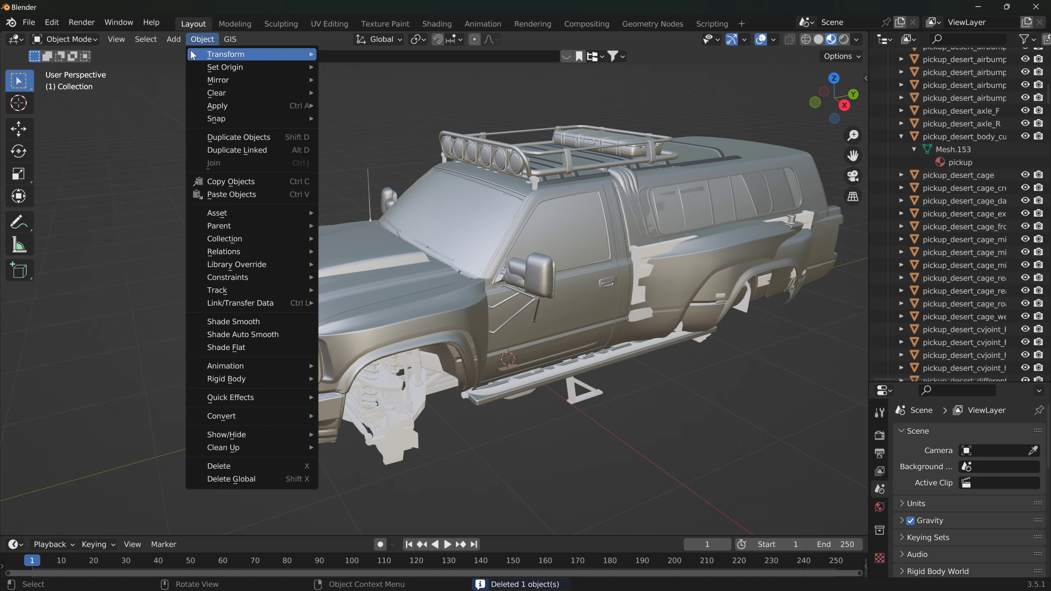
left_click(174, 42)
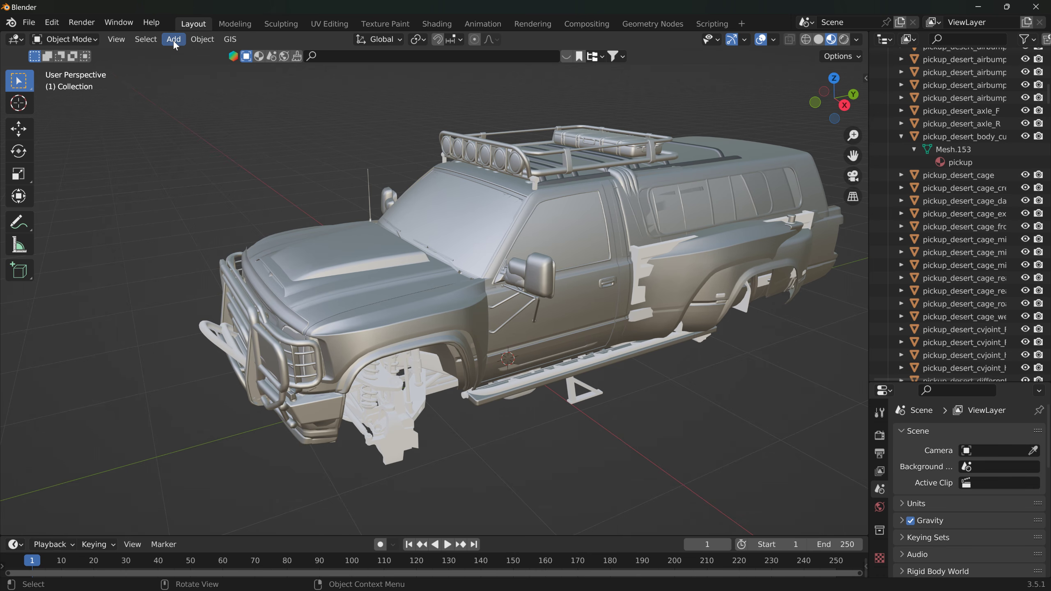
left_click(174, 41)
mouse_move(206, 53)
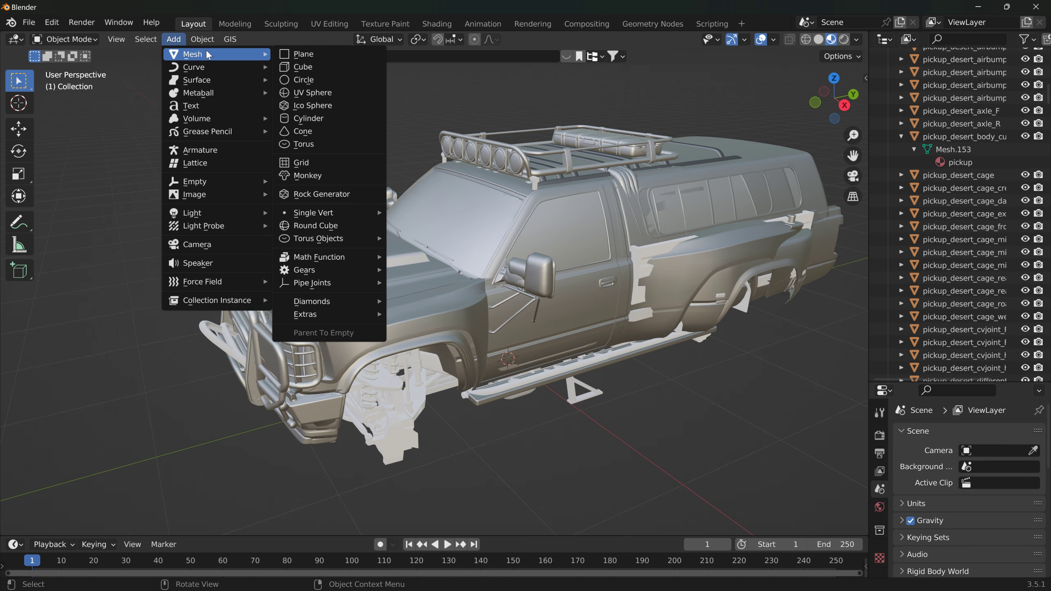
left_click(309, 107)
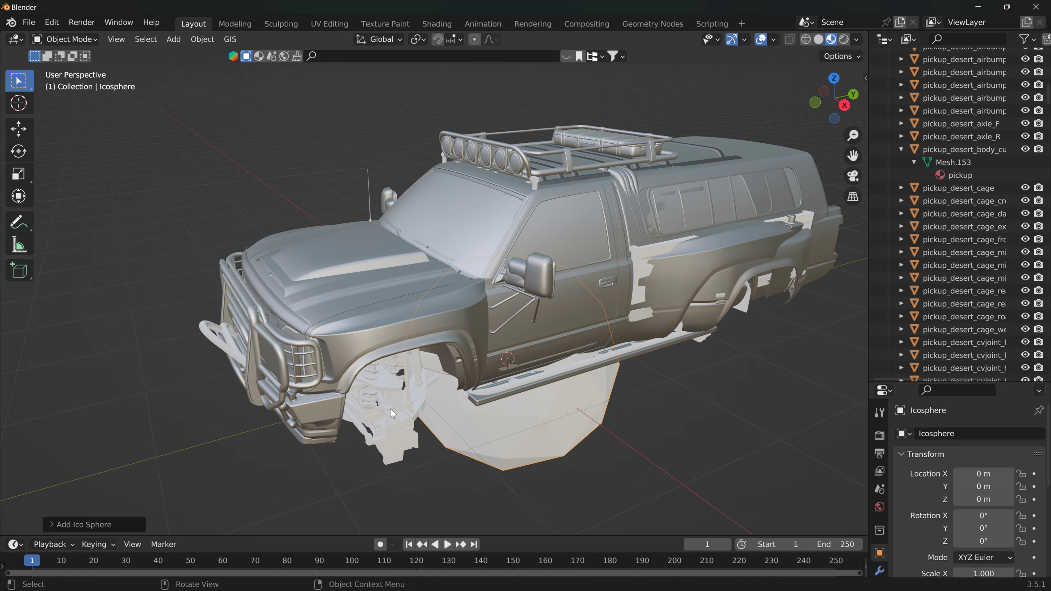
Step: Raise the ico sphere about 2.51 m along the global Z axis, above the truck's cab
key("g")
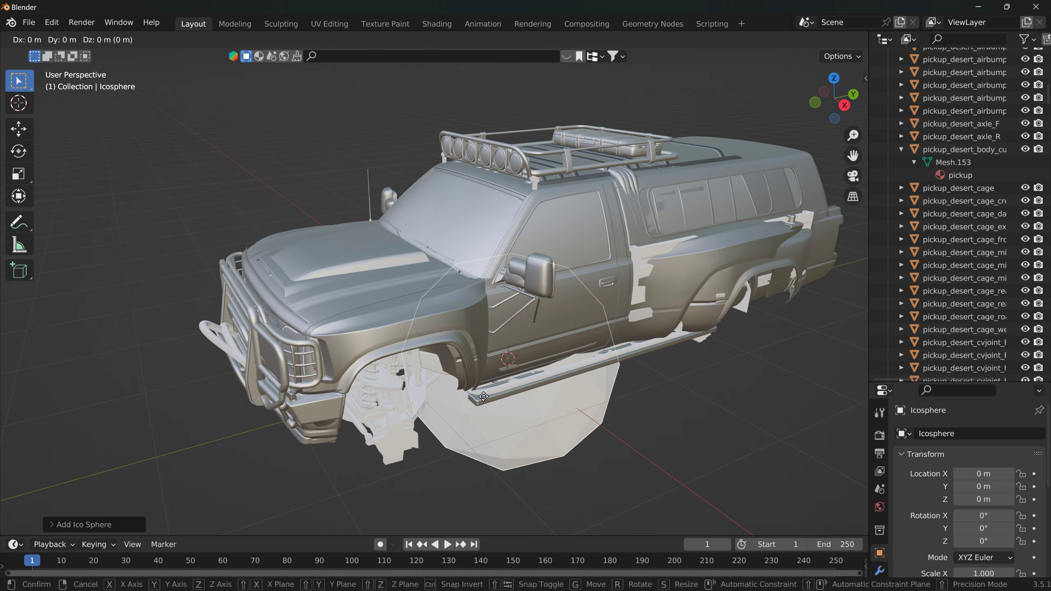
key("z")
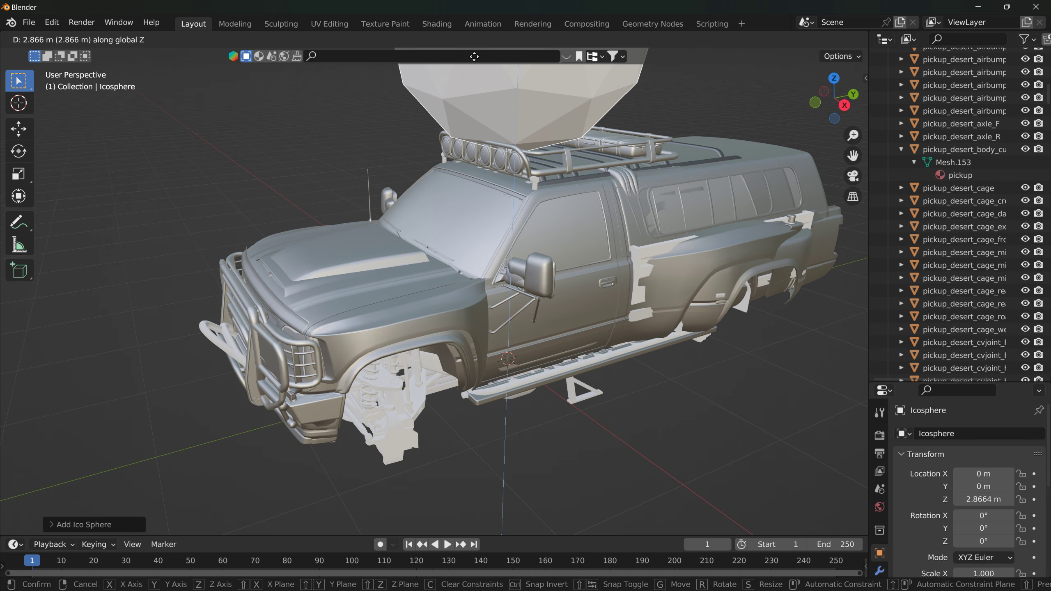
left_click(468, 121)
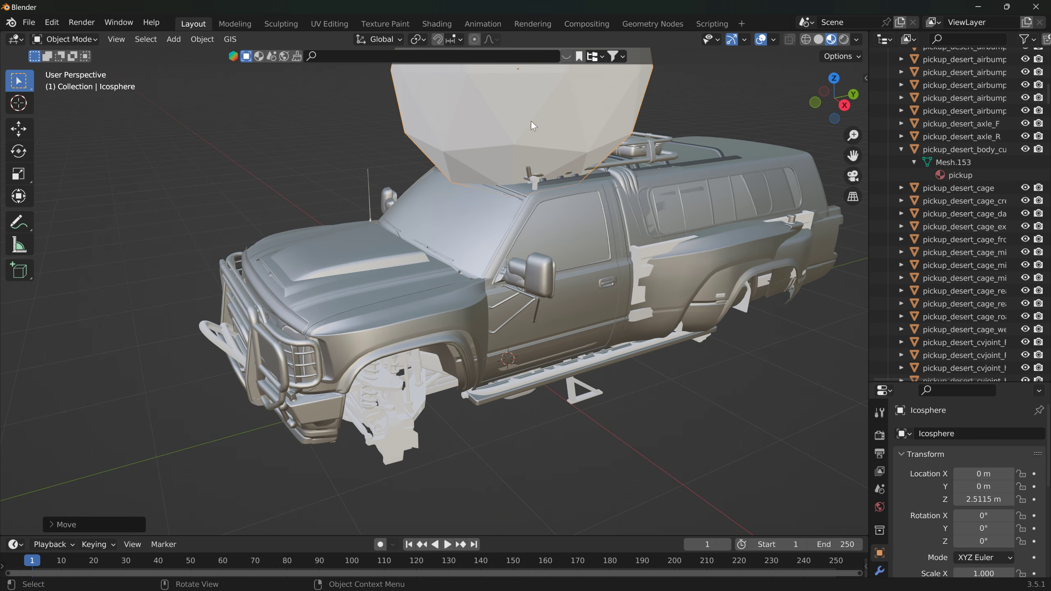
Step: Move the ico sphere back over the camper shell roof, to about Y 1.5 m and Z 2.69 m
middle_click_drag(531, 121, 381, 256)
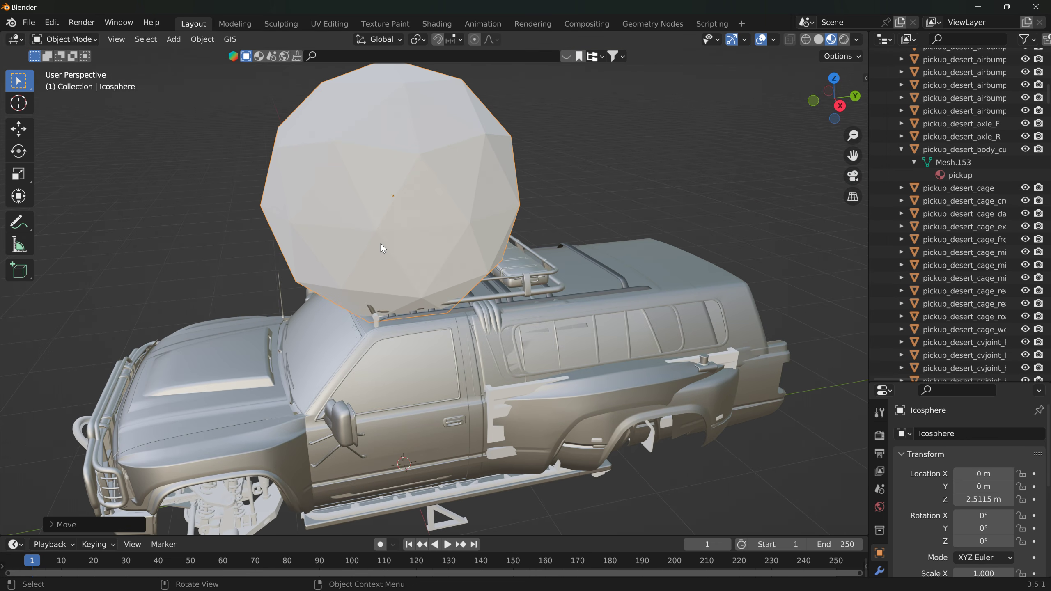
key("g")
left_click(588, 214)
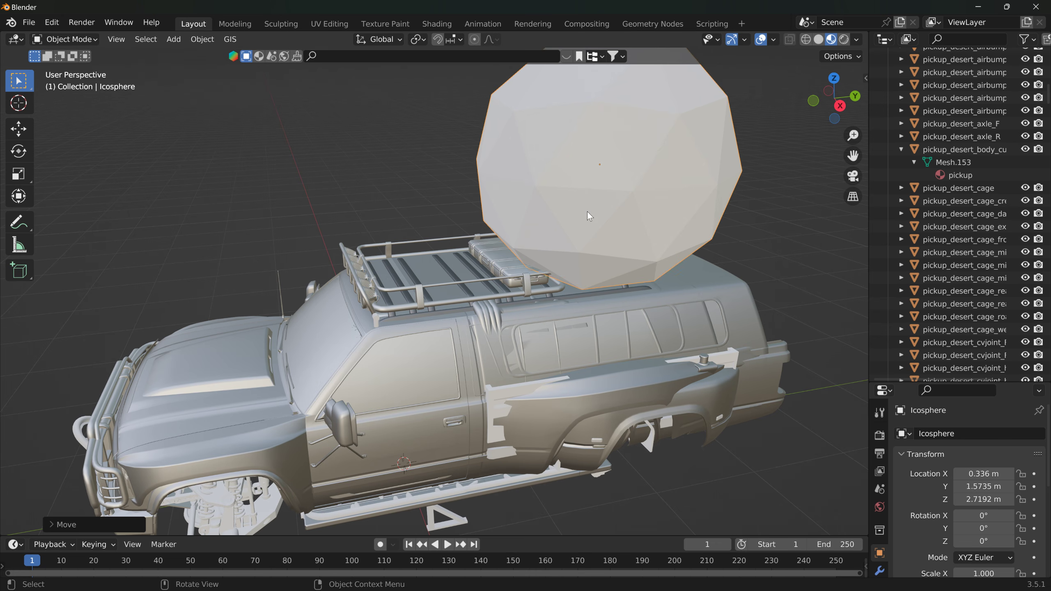
middle_click_drag(588, 212, 385, 188)
key("g")
left_click(508, 204)
middle_click_drag(507, 204, 216, 72)
scroll(345, 217, "down", 4)
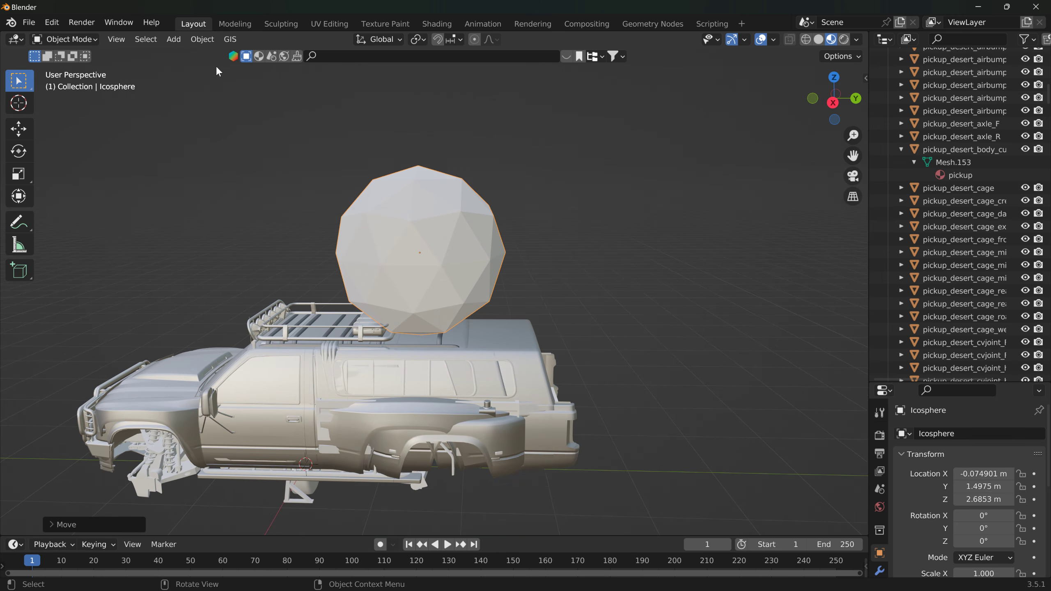
Step: Apply smooth shading to the ico sphere above the truck
left_click(202, 39)
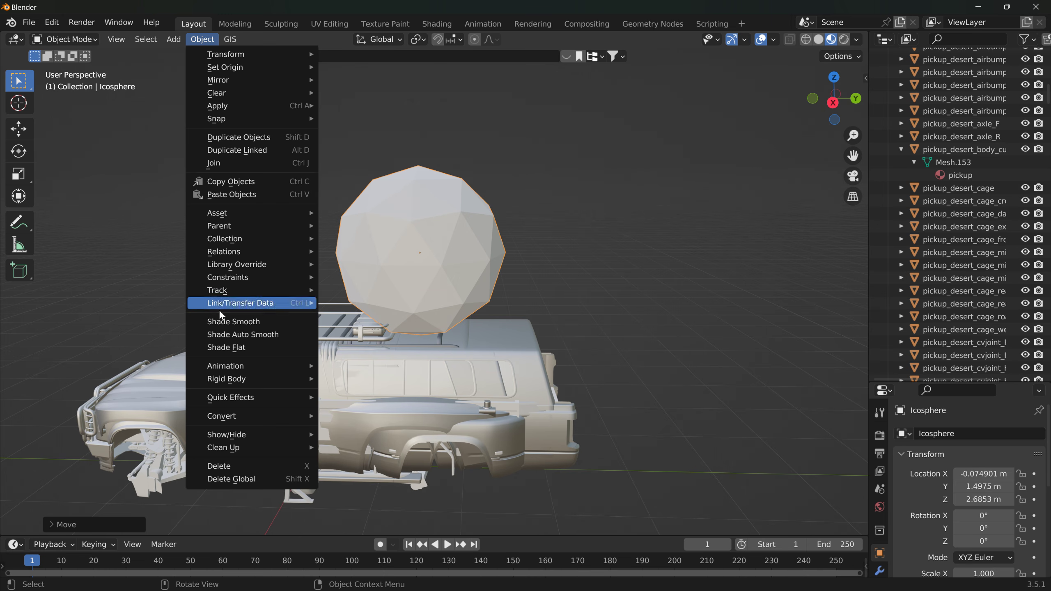
mouse_move(229, 68)
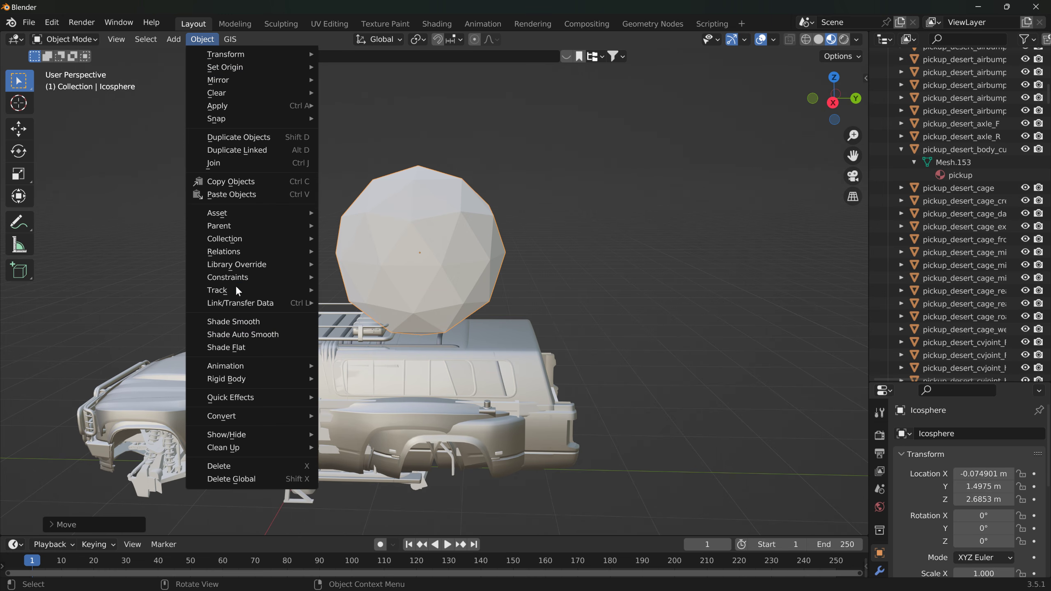
left_click(242, 322)
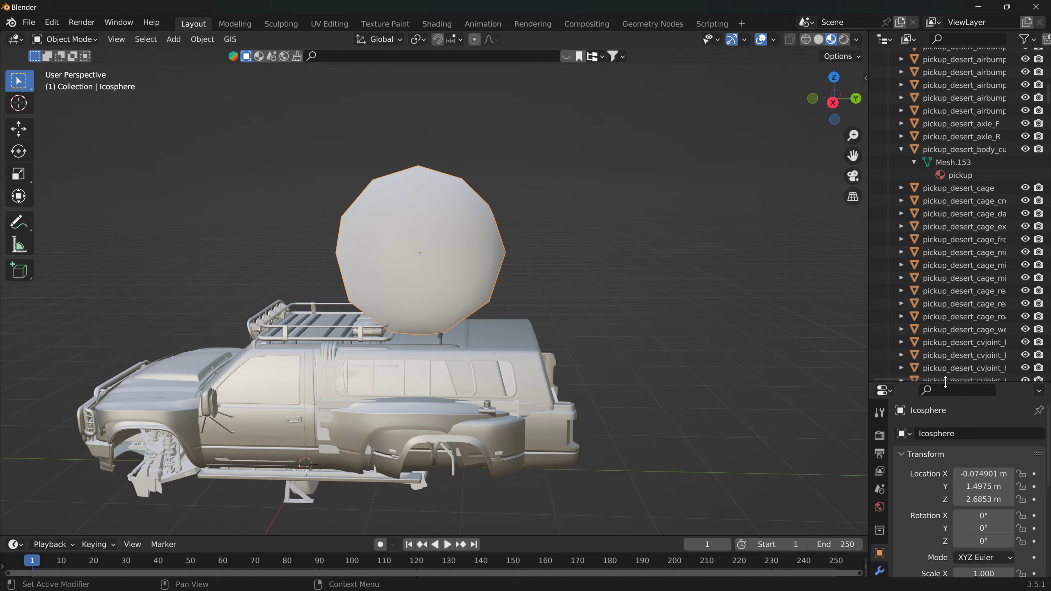
Step: Enlarge the Properties editor and assign the existing pickup material to the ico sphere
left_click_drag(946, 382, 946, 129)
left_click(879, 407)
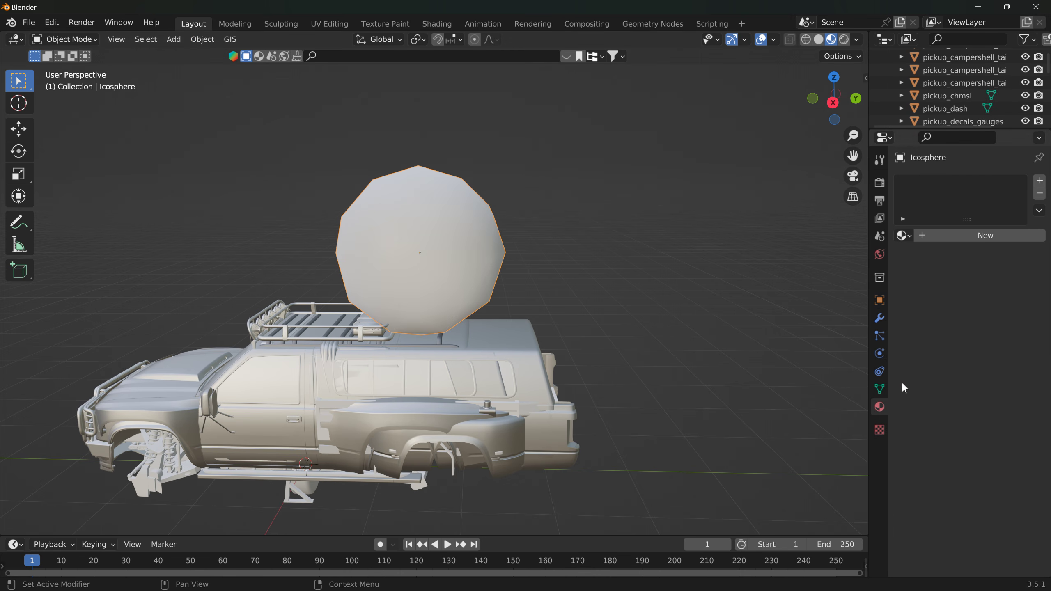
left_click(904, 235)
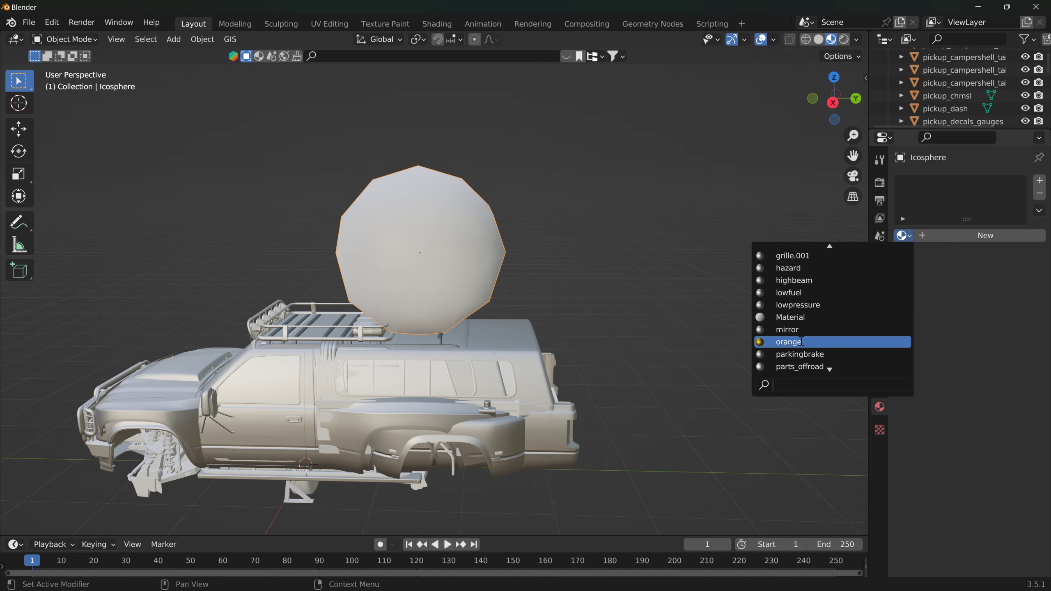
key("Down")
key("Down")
key("Down")
key("Down")
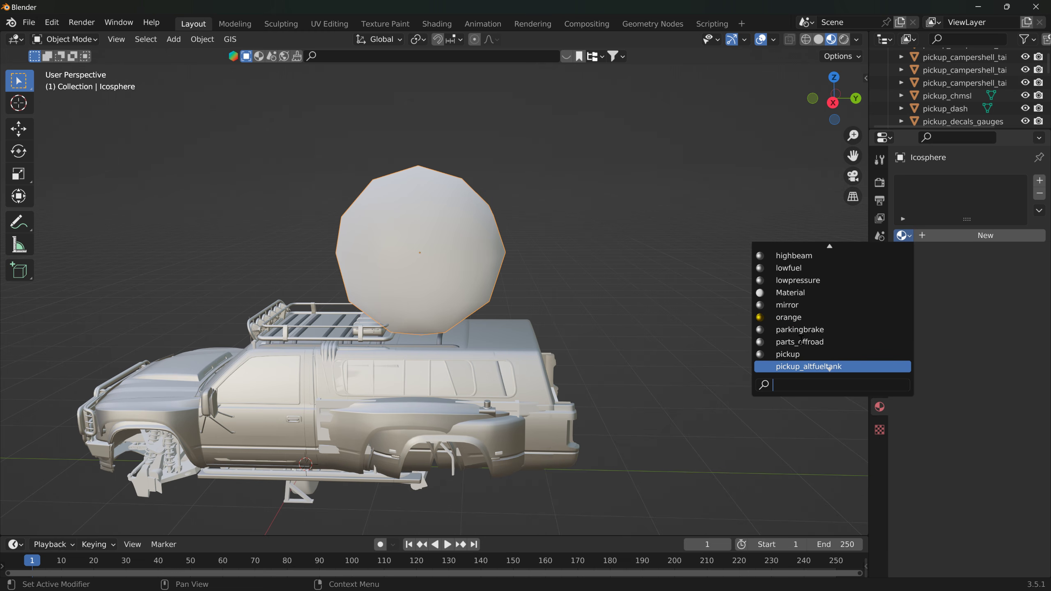
key("Down")
left_click(793, 341)
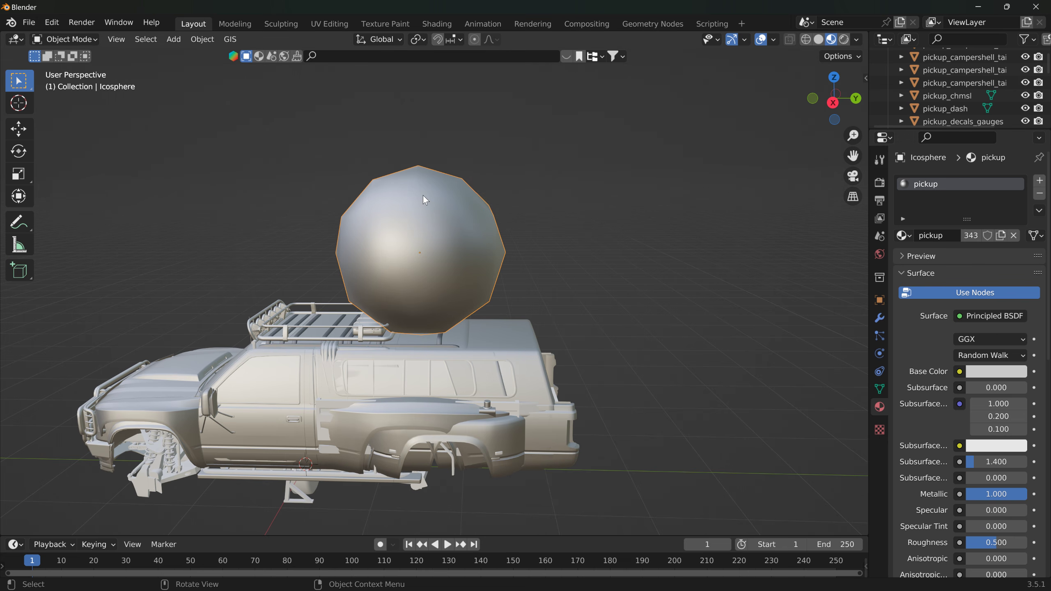
Step: Find the Icosphere object in the Outliner and rename it Ball
scroll(1049, 76, "down", 5)
scroll(1049, 77, "down", 8)
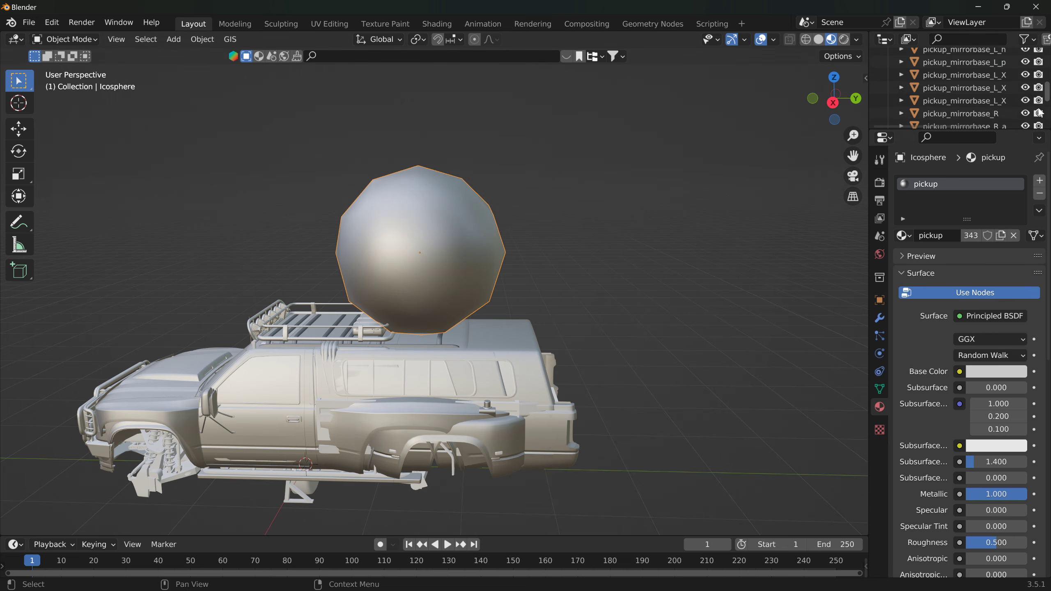
left_click_drag(1048, 78, 1048, 70)
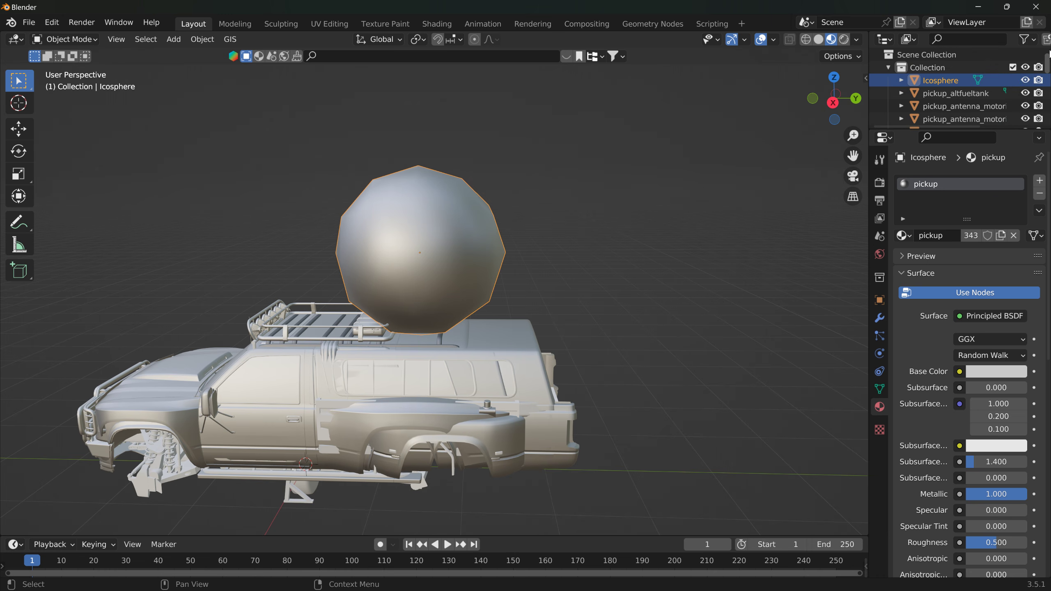
double_click(937, 81)
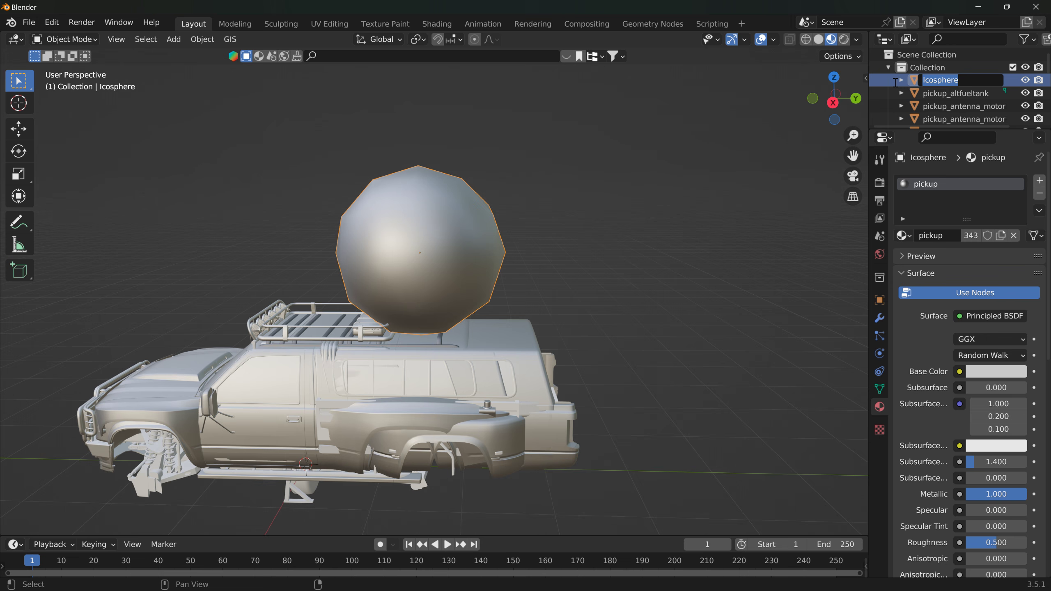
type("Ball")
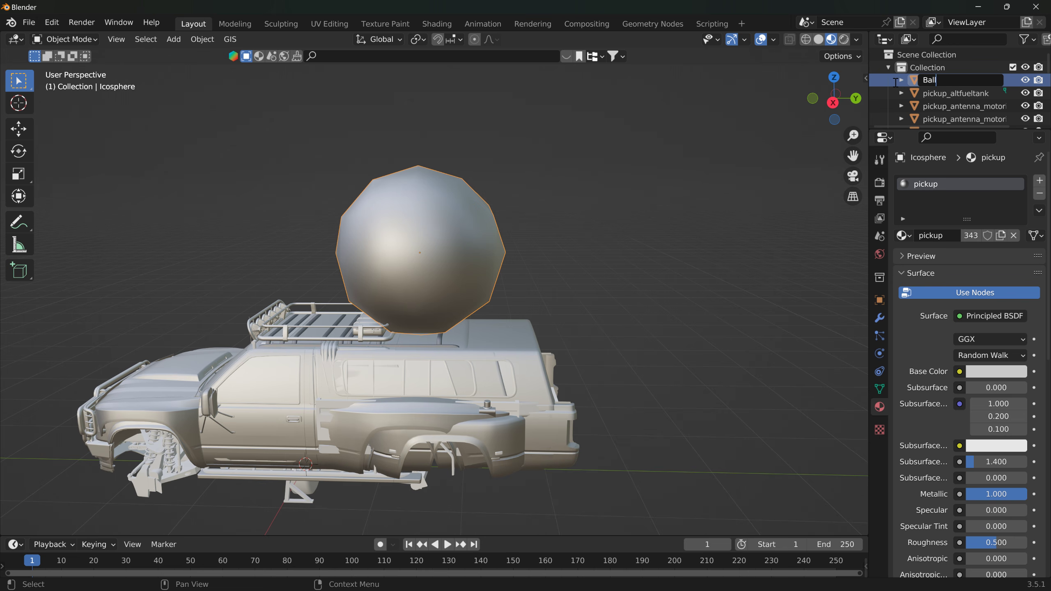
key("Return")
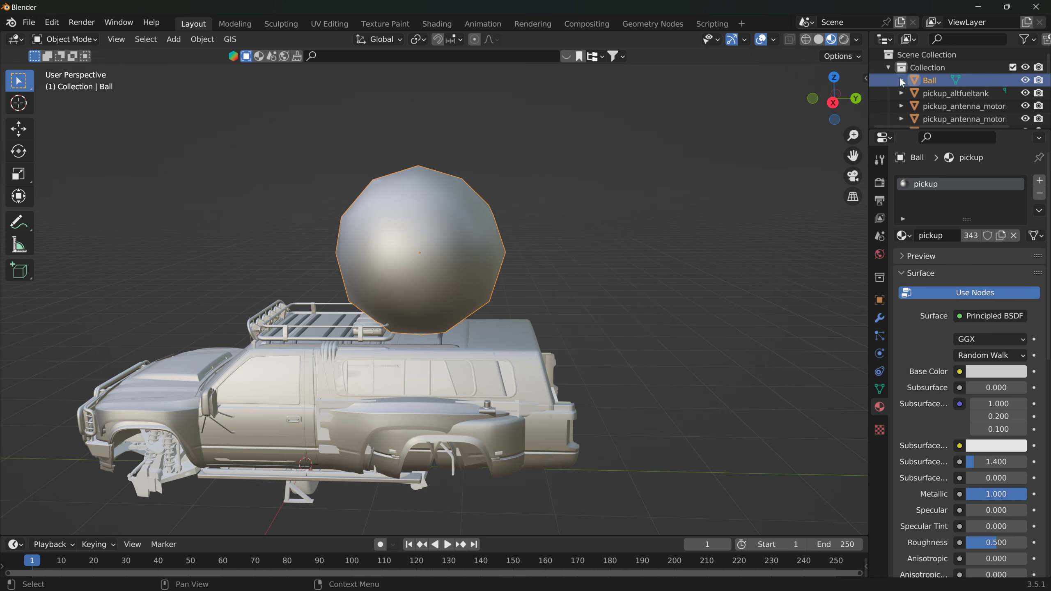
Step: Apply all transforms to the ball and add the truck's pickup_desert_body_cut object to the selection
left_click(202, 40)
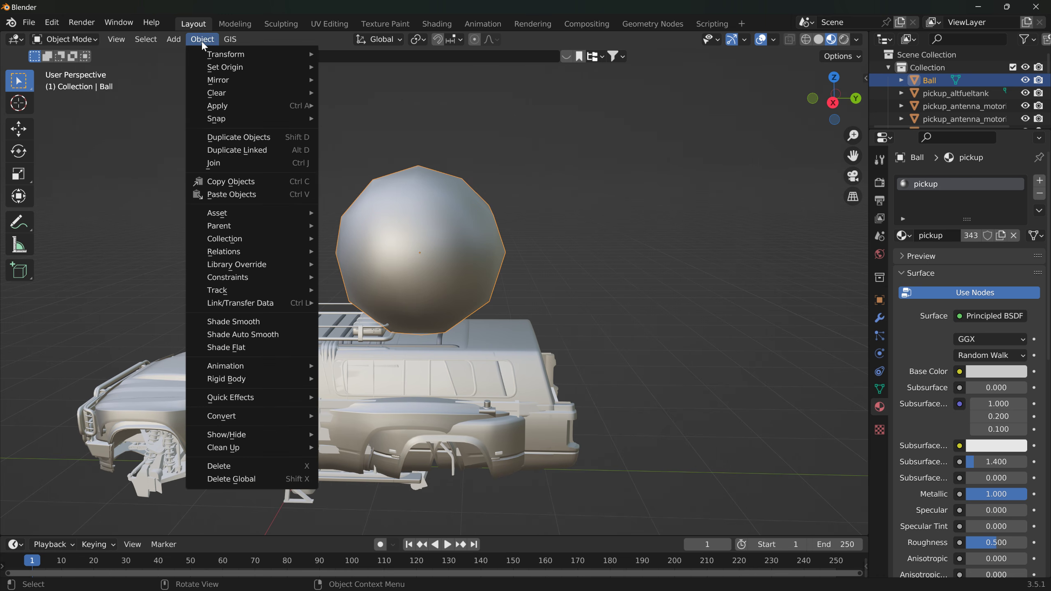
mouse_move(265, 104)
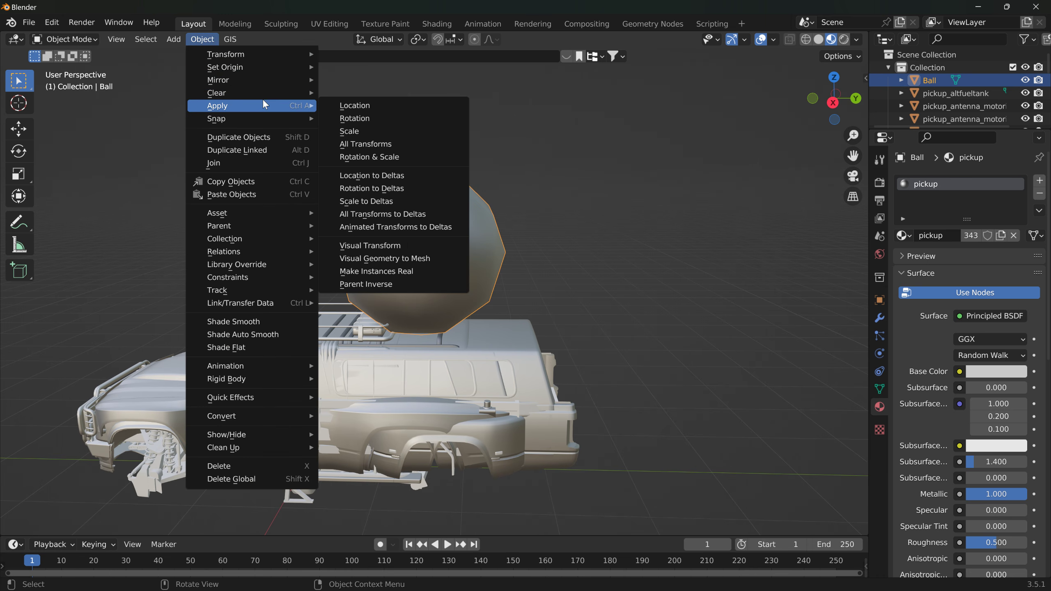
left_click(359, 144)
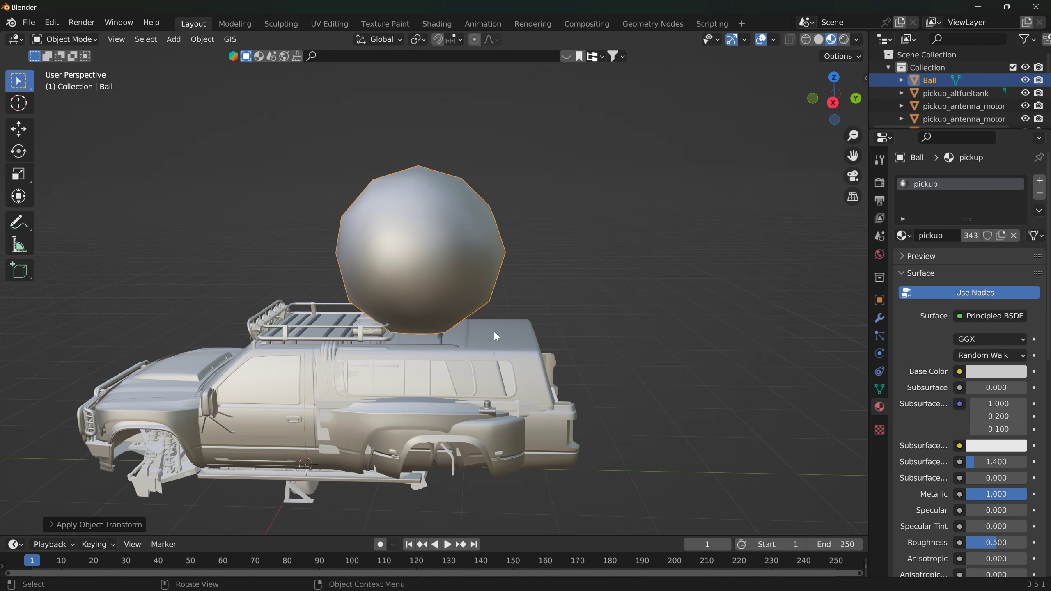
left_click(306, 377, "shift")
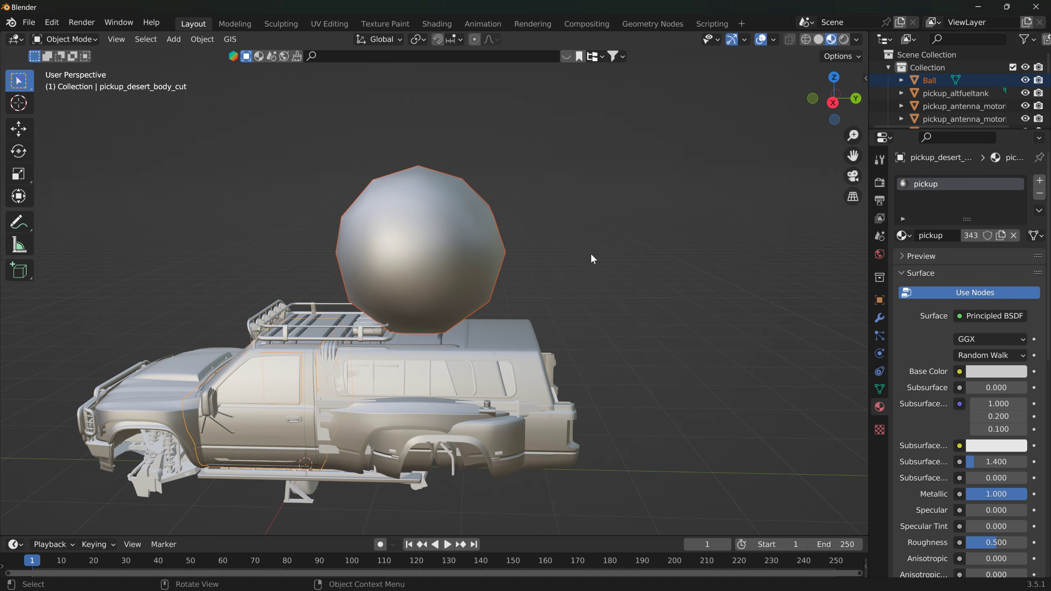
middle_click_drag(585, 251, 613, 204)
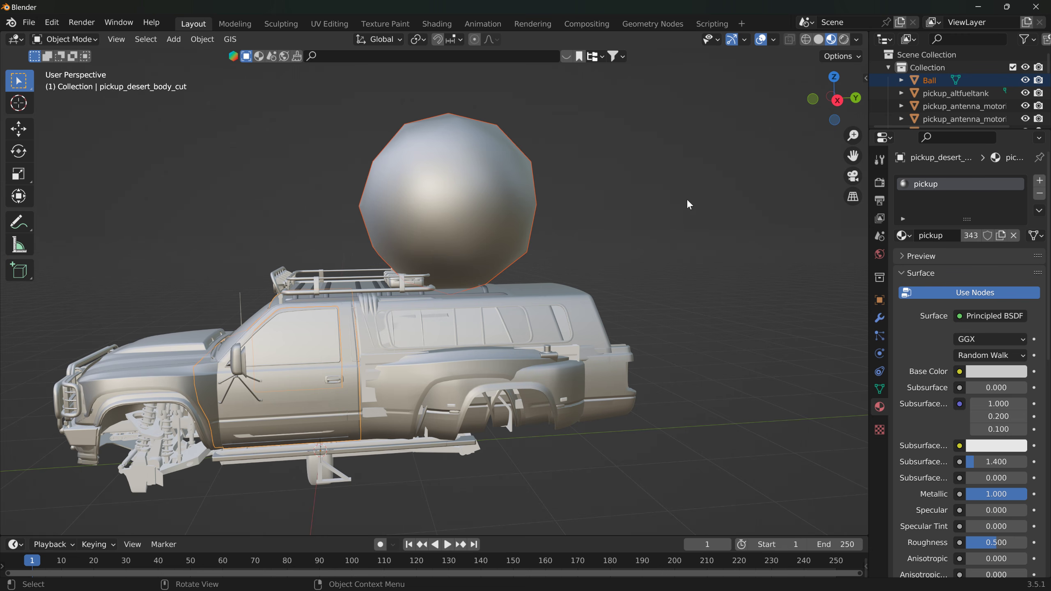
Step: Start a Collada (.dae) export and open the pickup folder inside the bookmarked vehicles folder as its destination
left_click(28, 22)
mouse_move(90, 216)
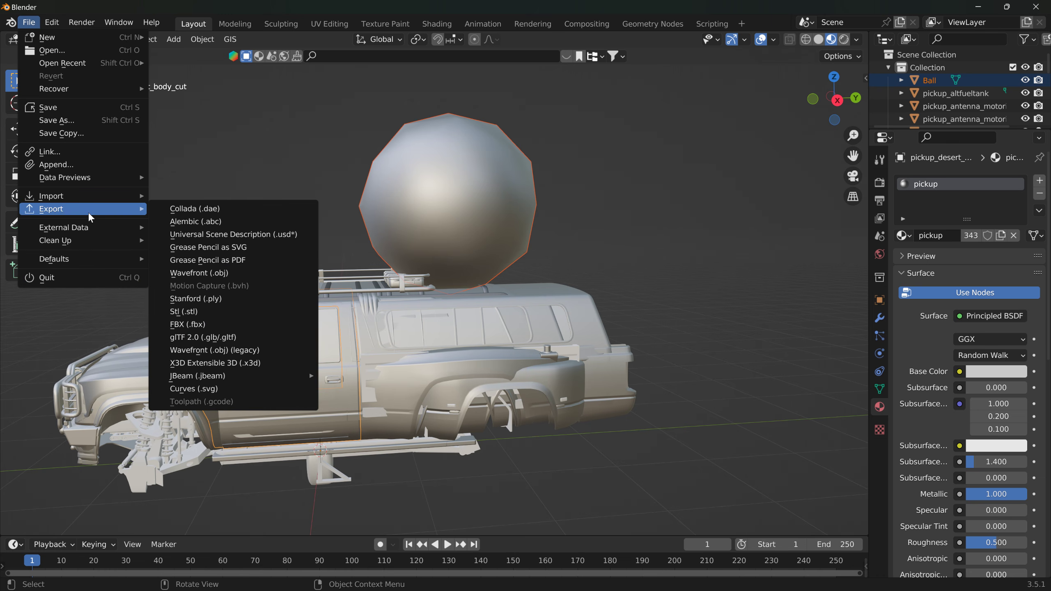
left_click(193, 208)
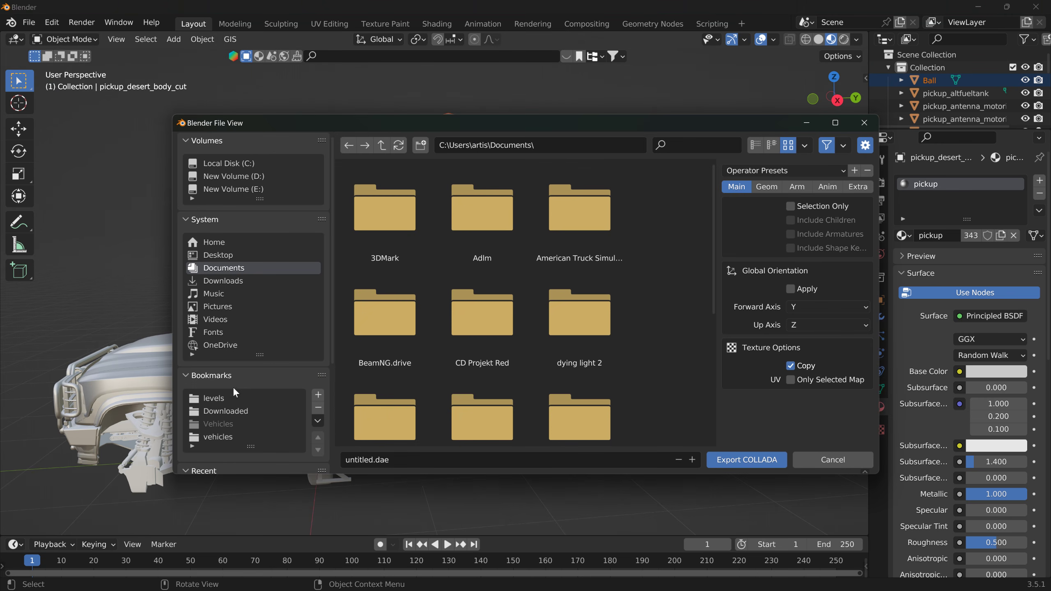
left_click(217, 438)
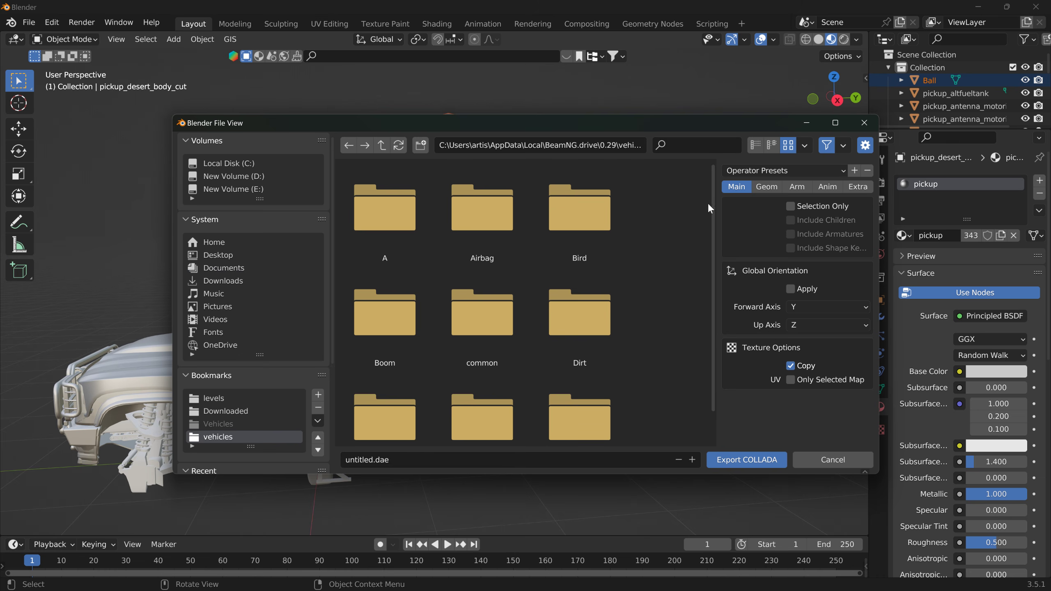
scroll(717, 212, "down", 2)
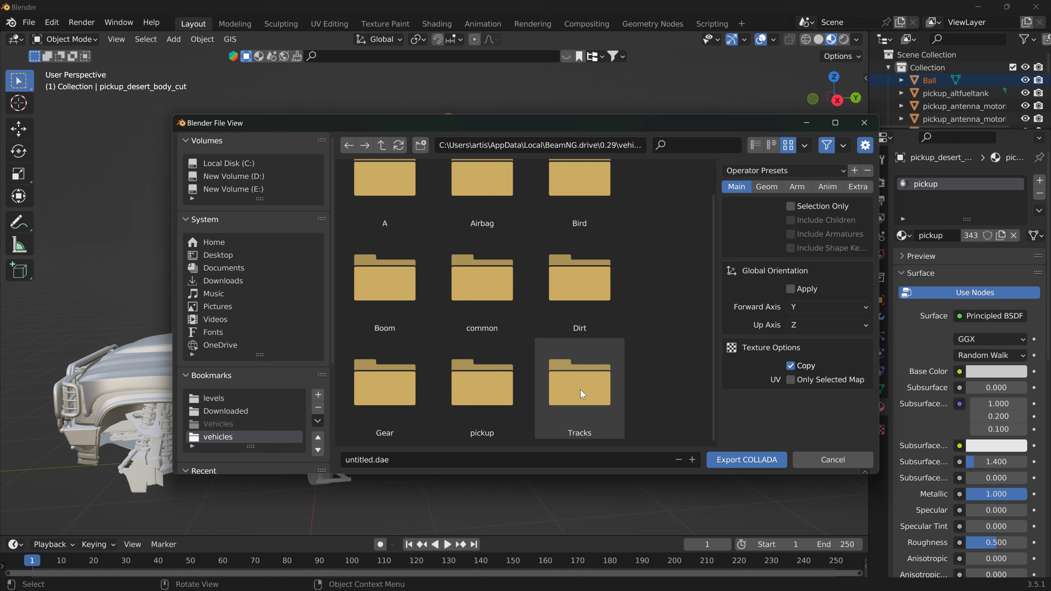
scroll(679, 240, "up", 2)
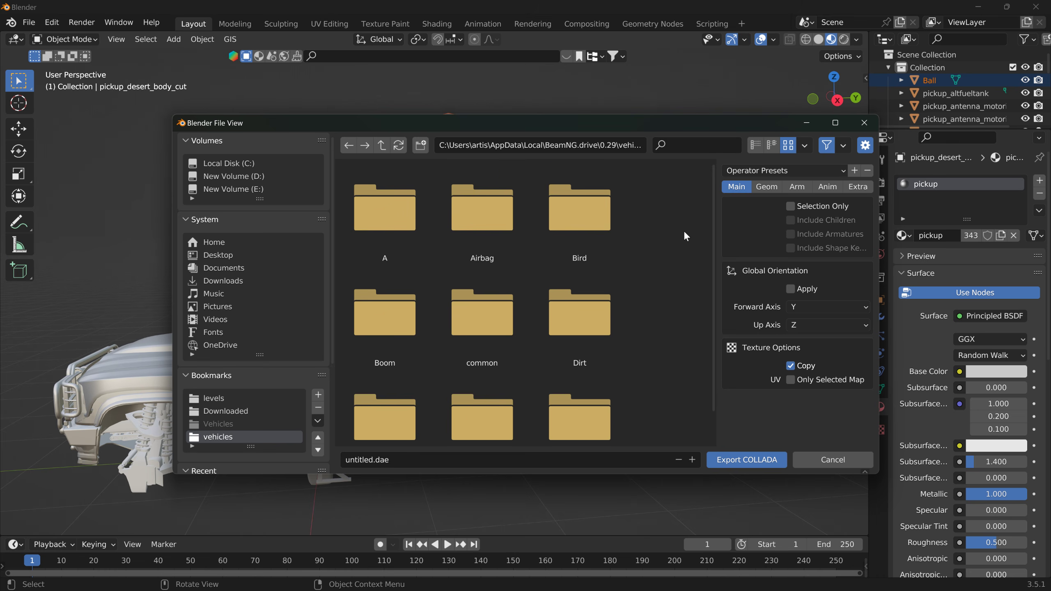
scroll(684, 236, "down", 2)
double_click(503, 386)
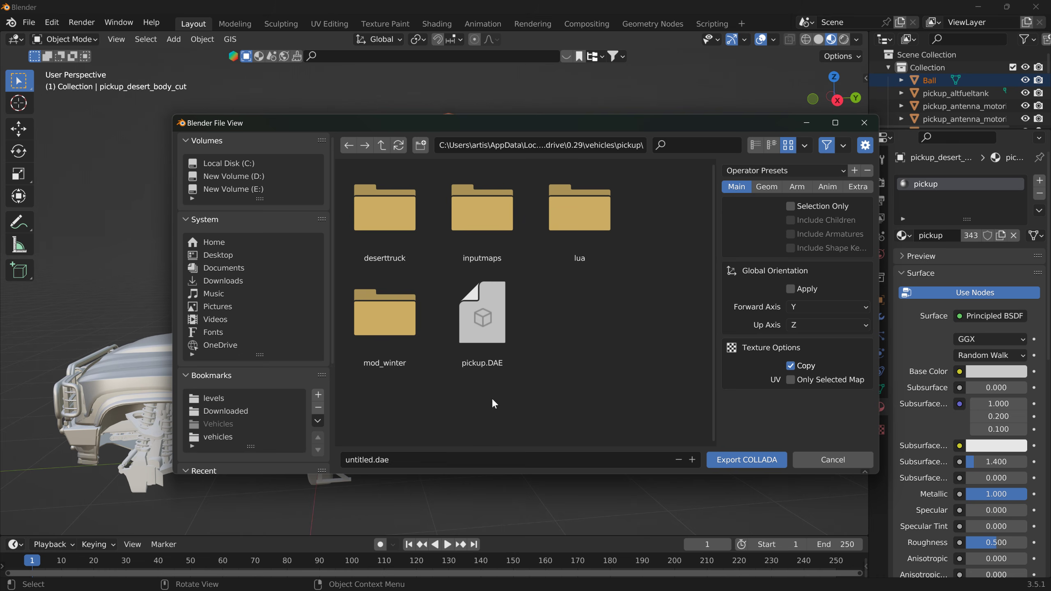
Step: Name the export file Ball.dae and restrict the export to the selection only
left_click(434, 457)
type("Ball")
type(".")
key("BackSpace")
left_click(791, 206)
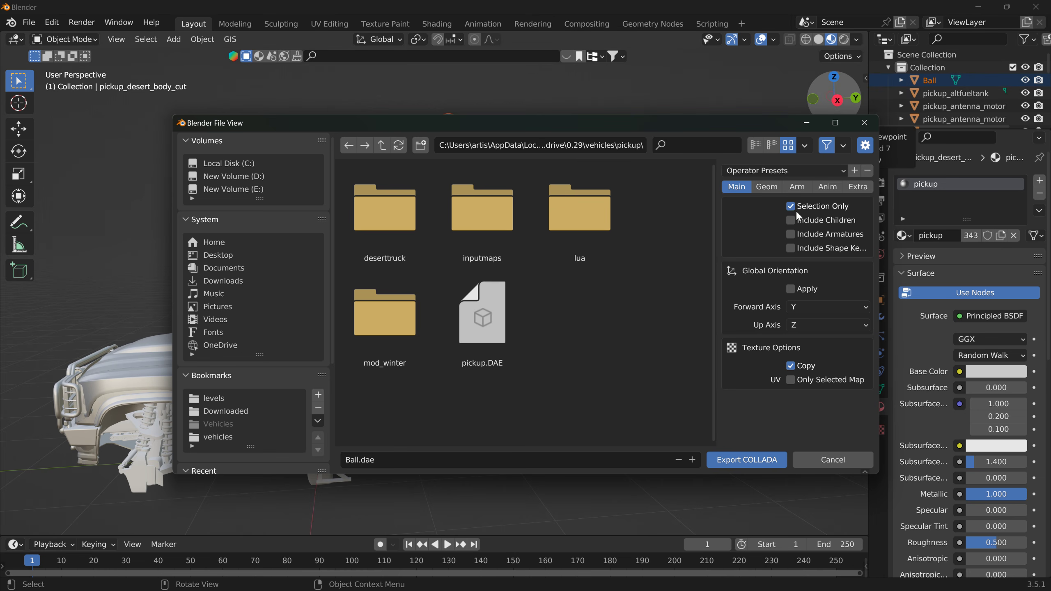
Step: Run the Collada export and save the Blender project as untitled.blend in the pickup folder inside the bookmarked vehicles folder
left_click(766, 459)
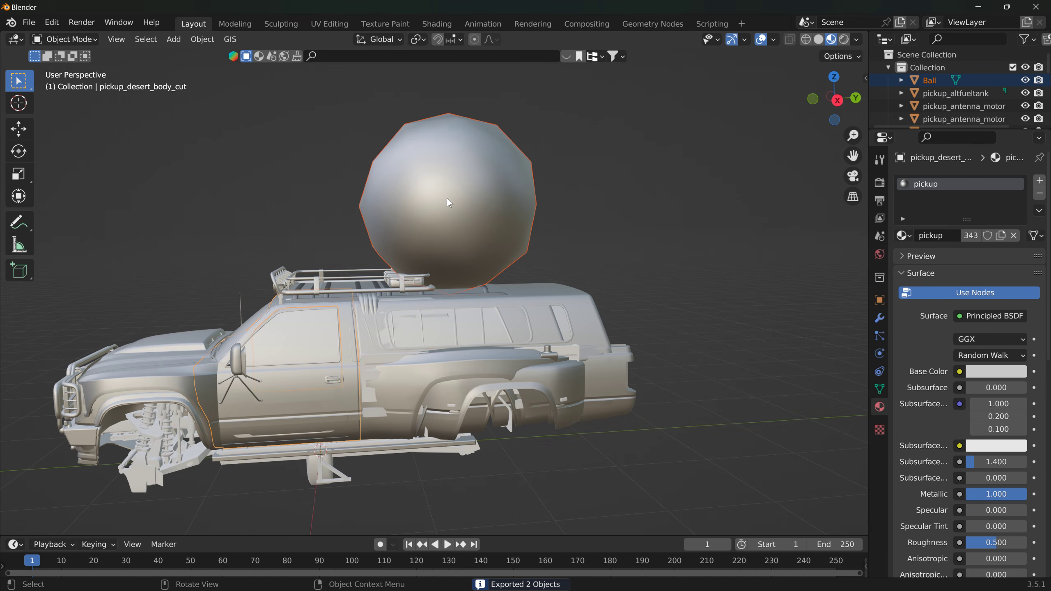
left_click(28, 23)
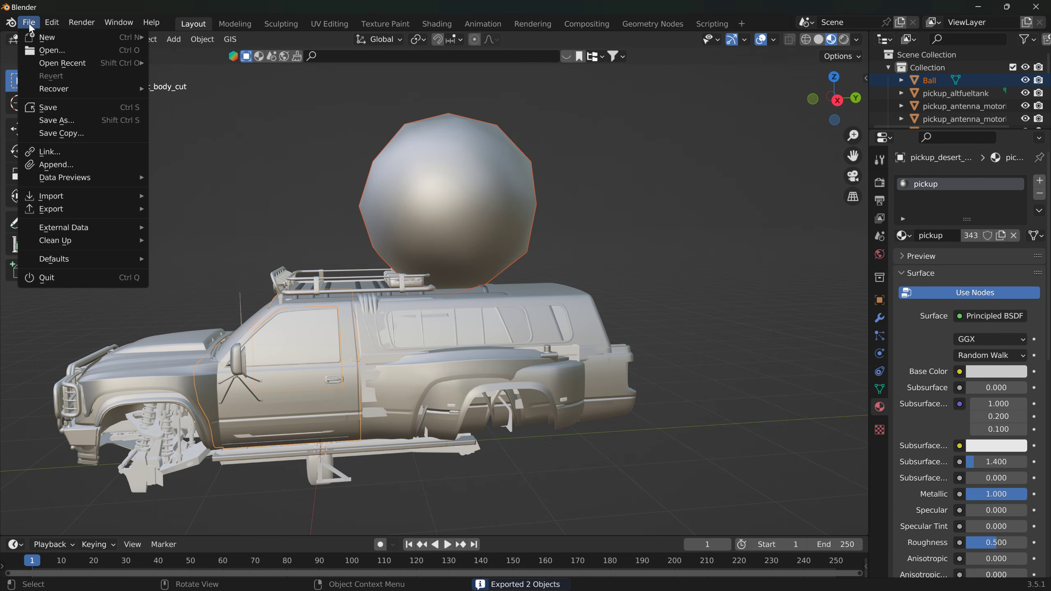
left_click(58, 121)
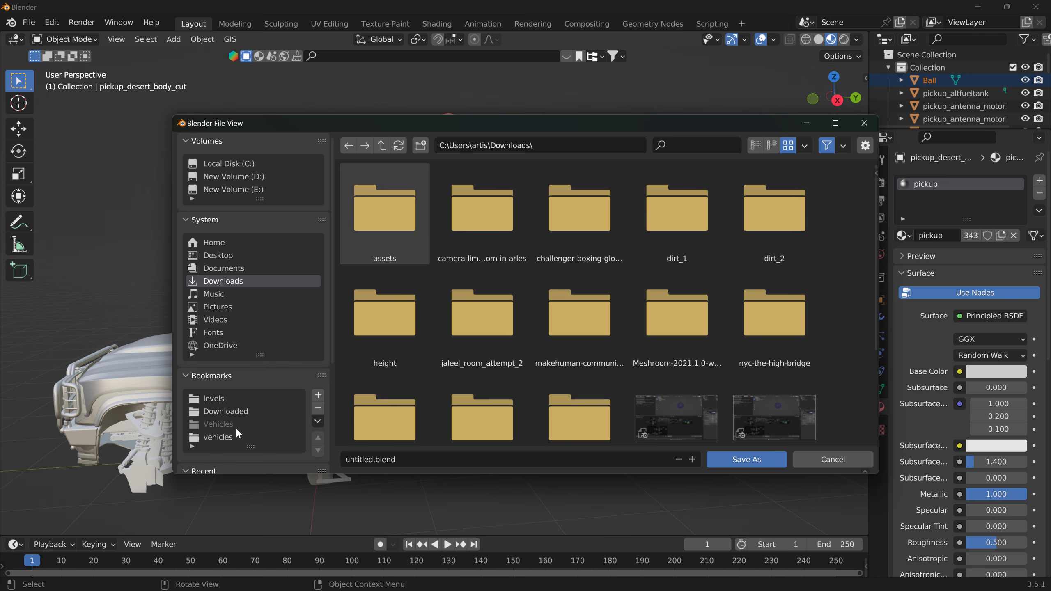
left_click(227, 437)
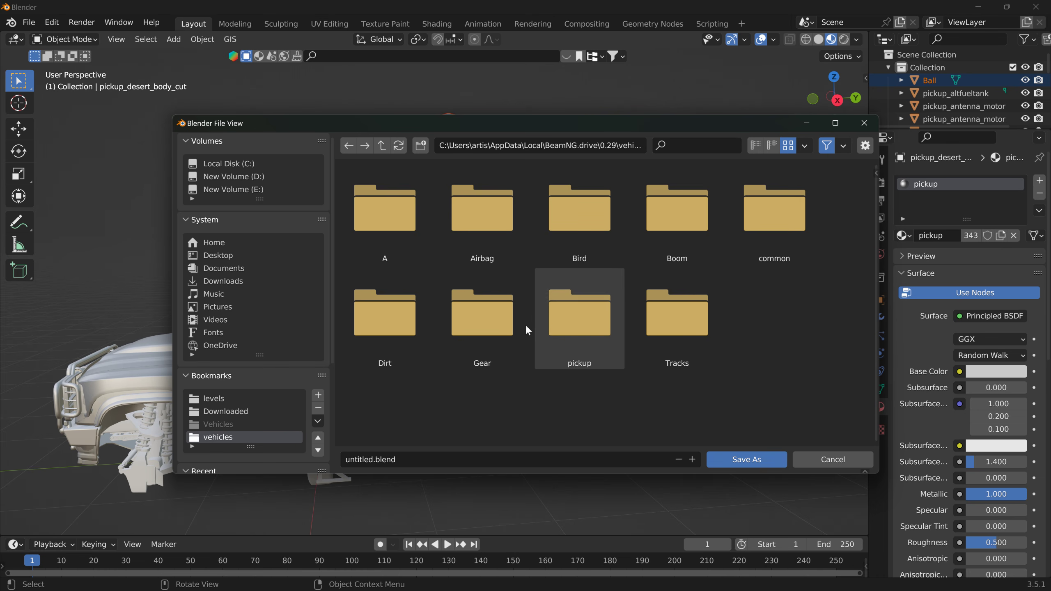
double_click(583, 320)
left_click(728, 459)
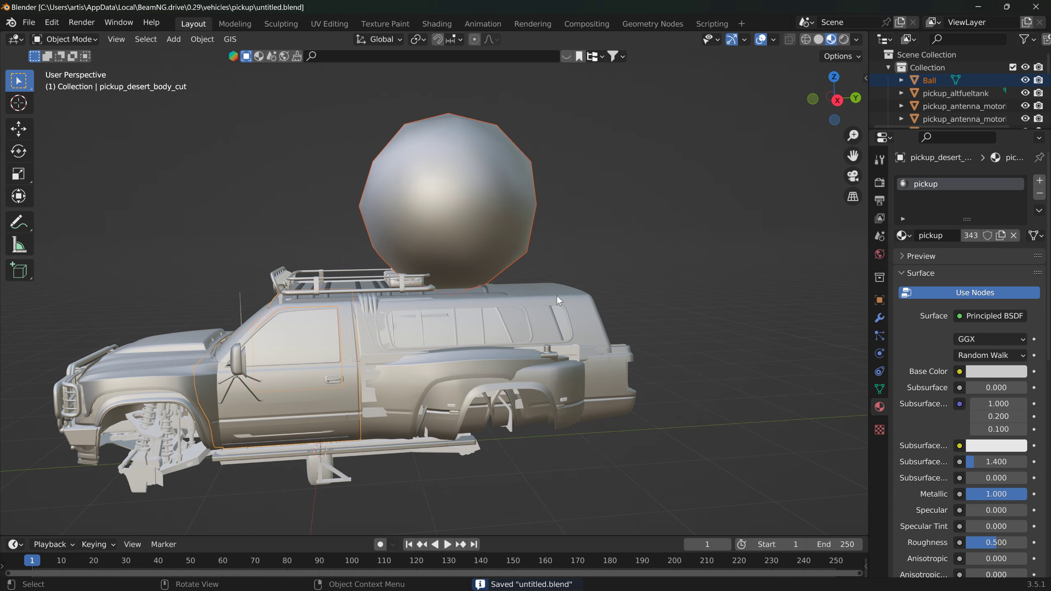
left_click(29, 21)
mouse_move(38, 212)
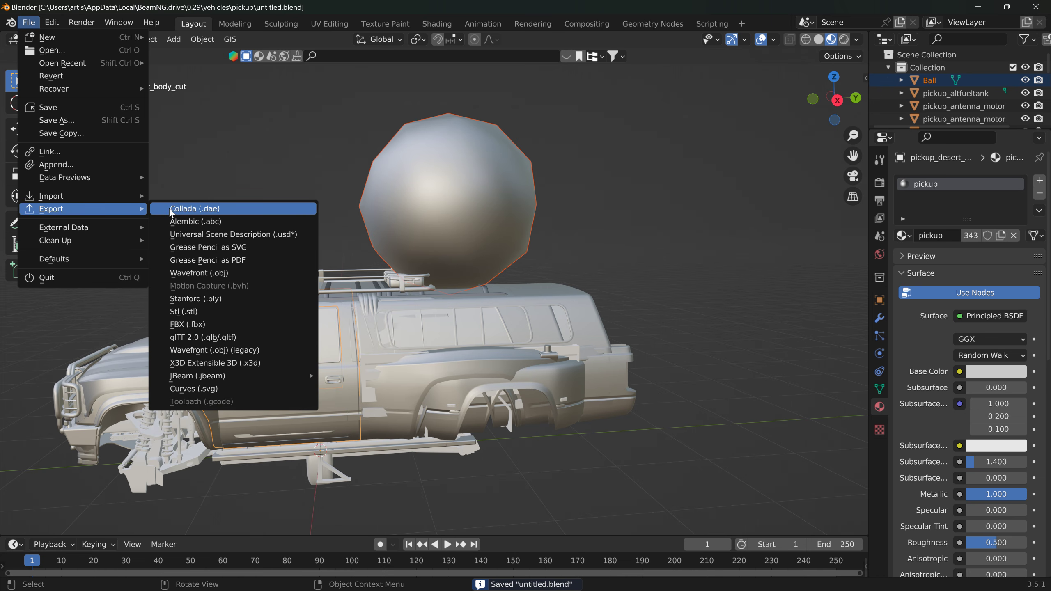
mouse_move(257, 377)
left_click(392, 376)
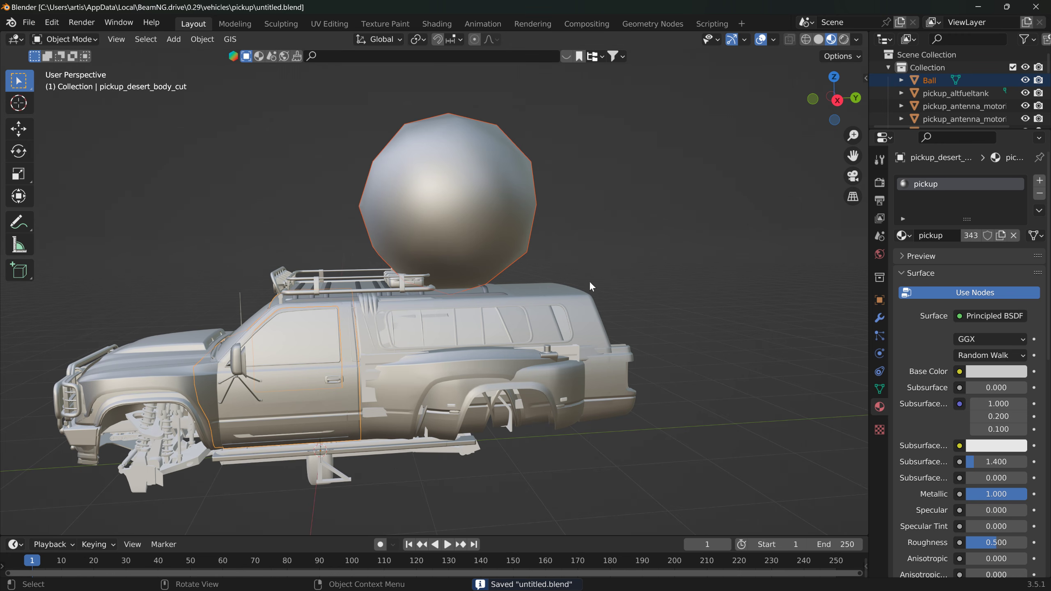
Step: Select only the ball and export it again as Collada, overwriting Ball.dae in the pickup folder
left_click(499, 218)
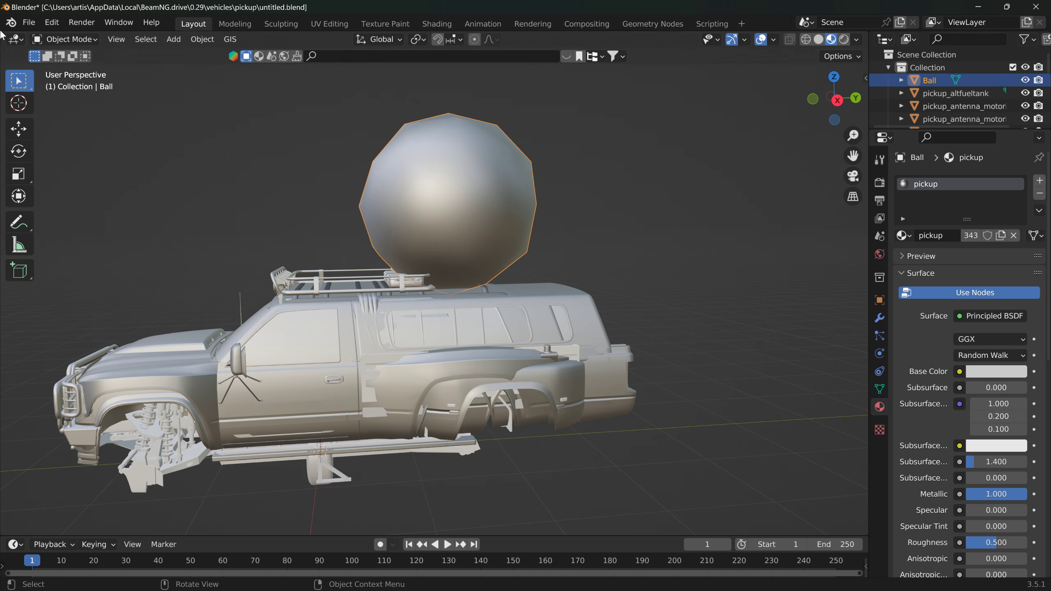
left_click(29, 21)
left_click(29, 22)
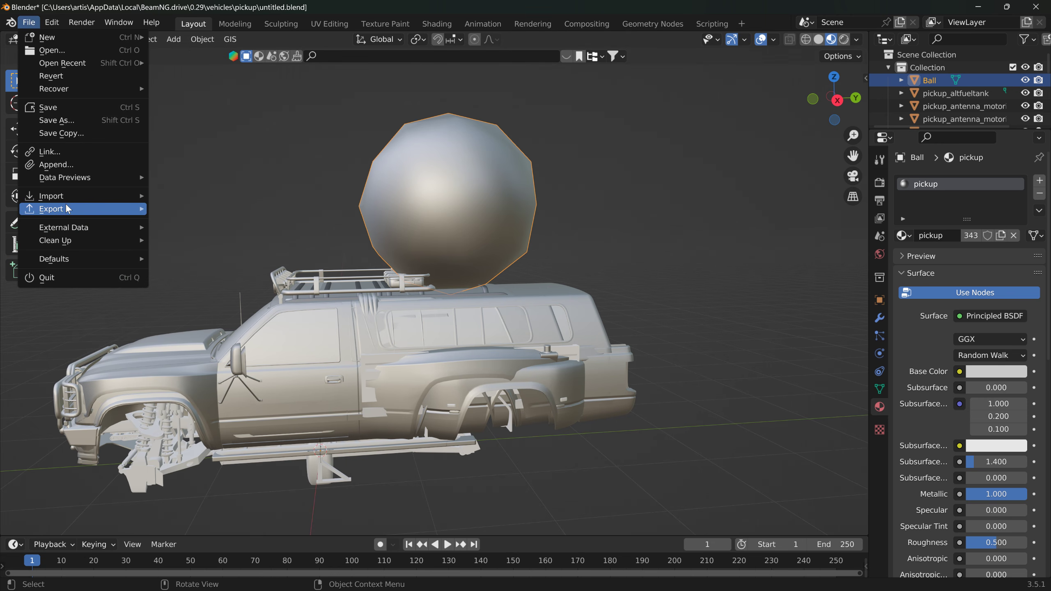
mouse_move(68, 209)
left_click(200, 208)
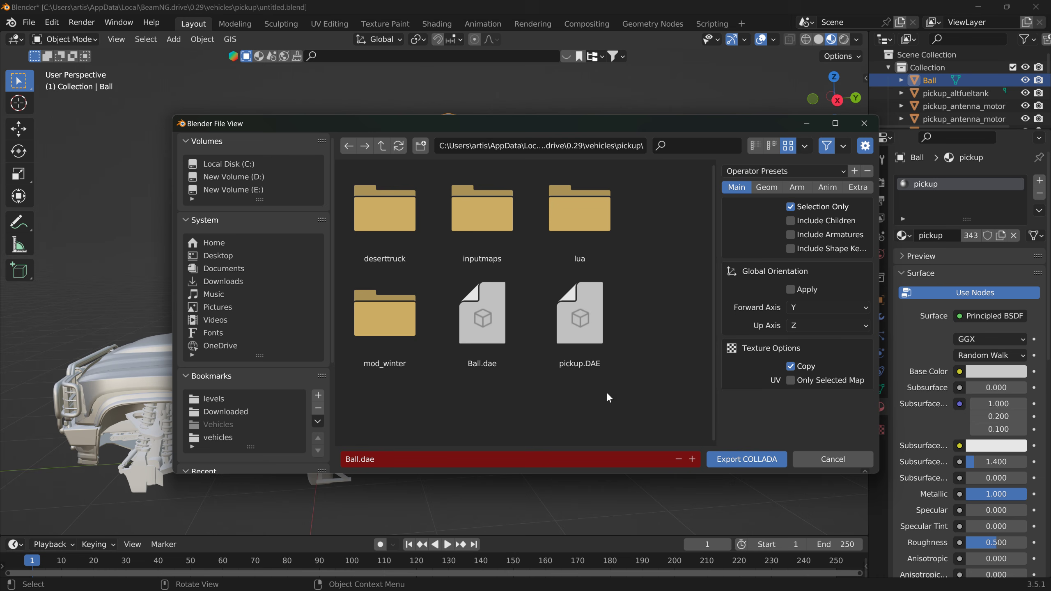
left_click(482, 333)
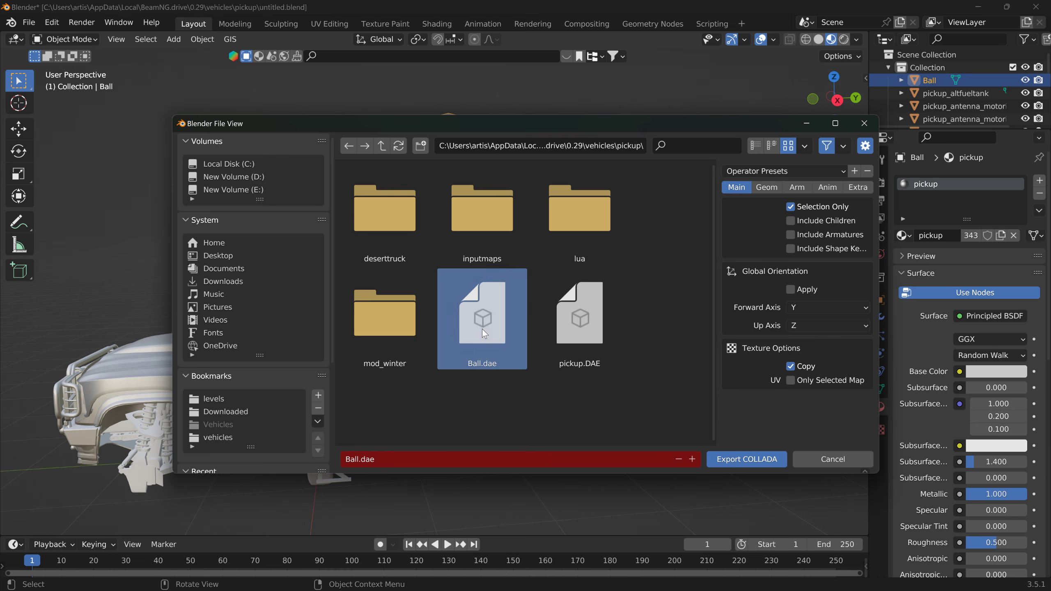
left_click(746, 460)
Step: Export the Ball mesh as a JBeam file
left_click(37, 25)
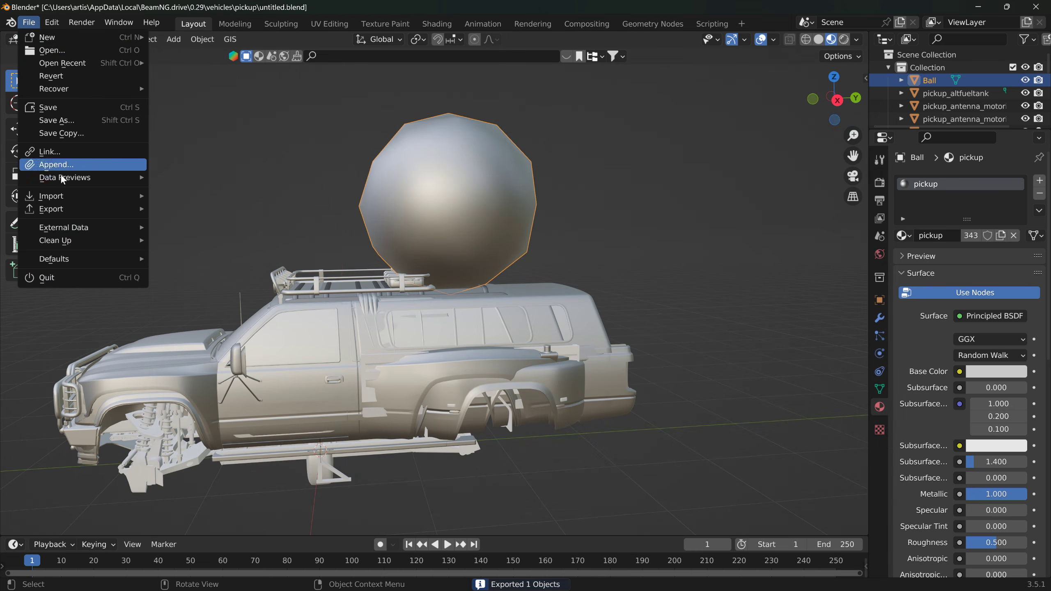
mouse_move(69, 209)
mouse_move(253, 377)
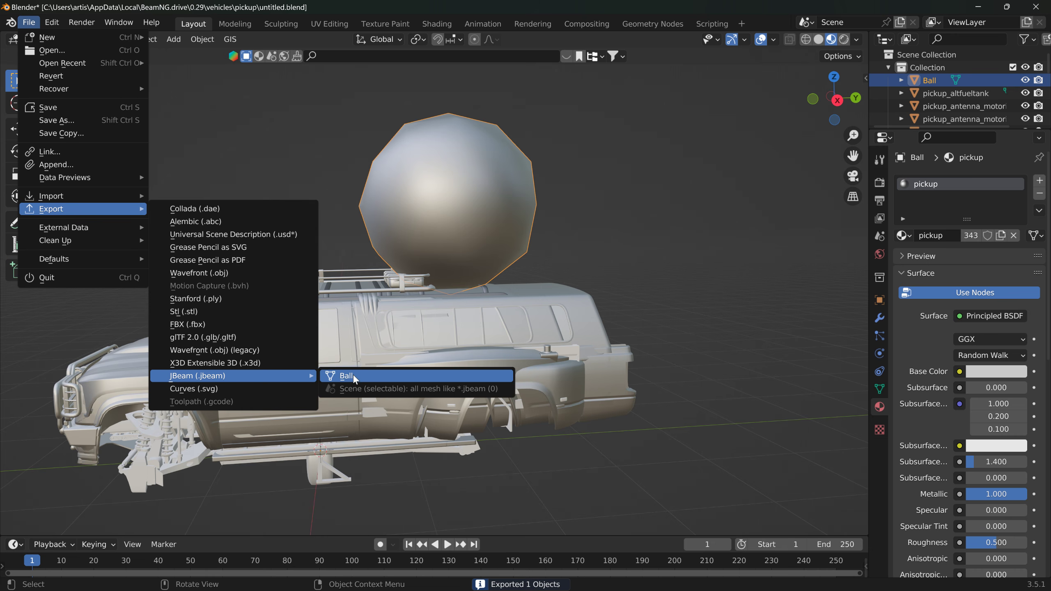
left_click(354, 375)
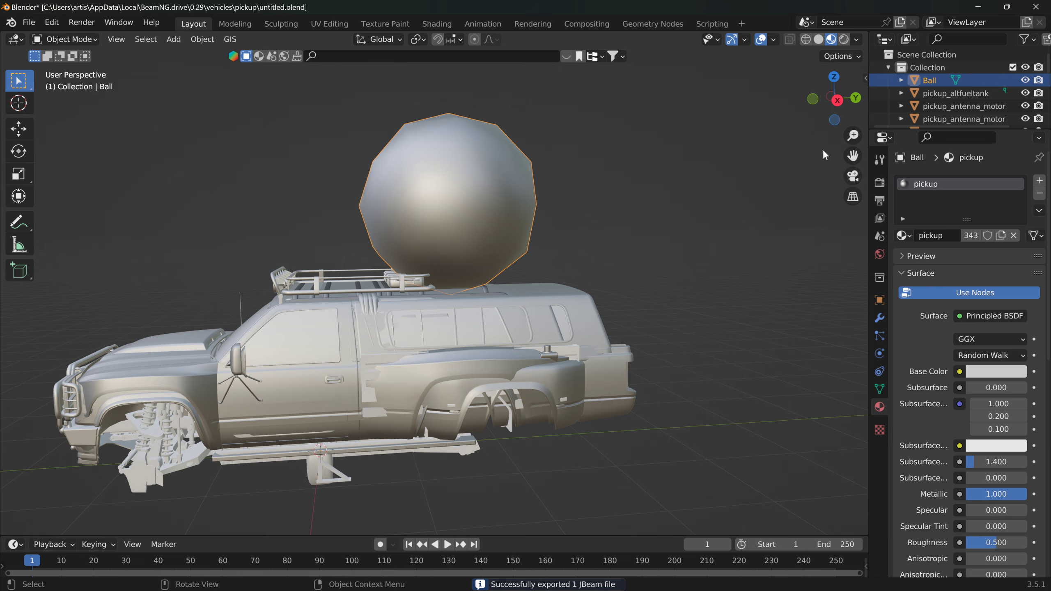
Step: Switch to File Explorer through the desktop's 0.29 shortcut, open vehicles\pickup\jbeam_exported and select Ball.jbeam
left_click(978, 7)
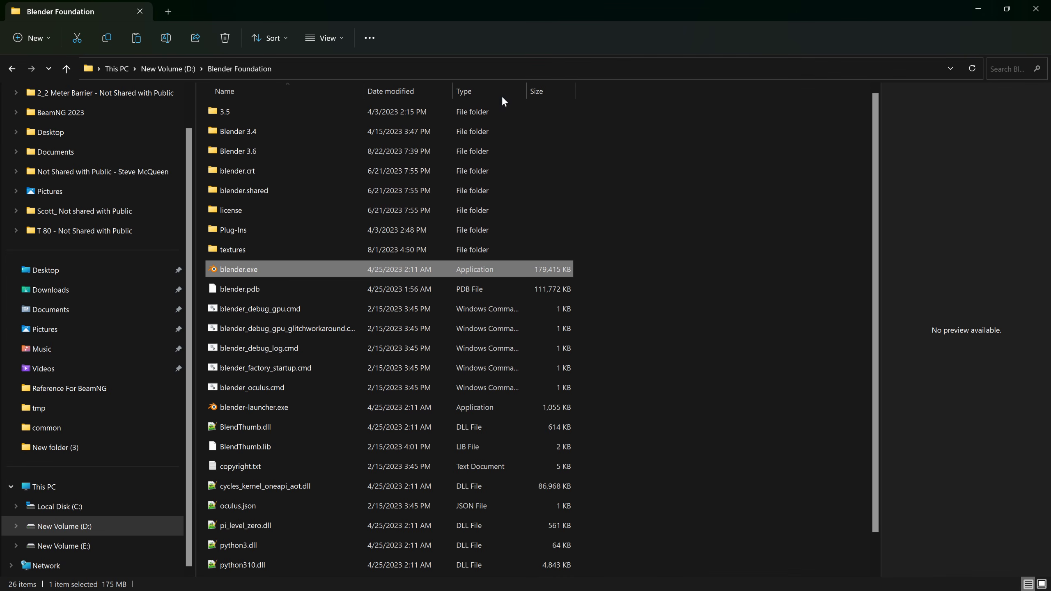
left_click(1031, 7)
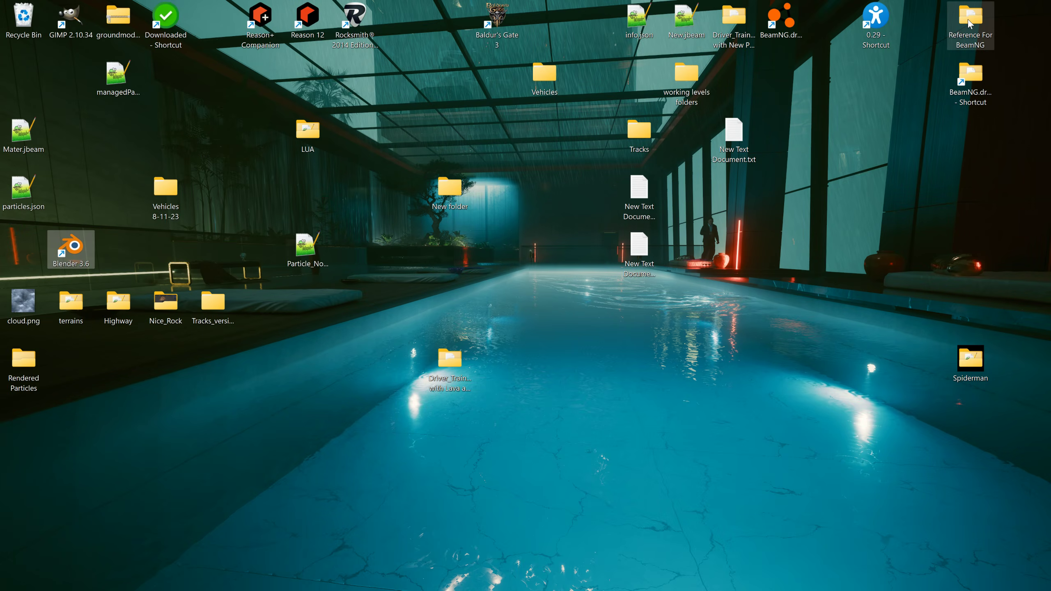
double_click(882, 20)
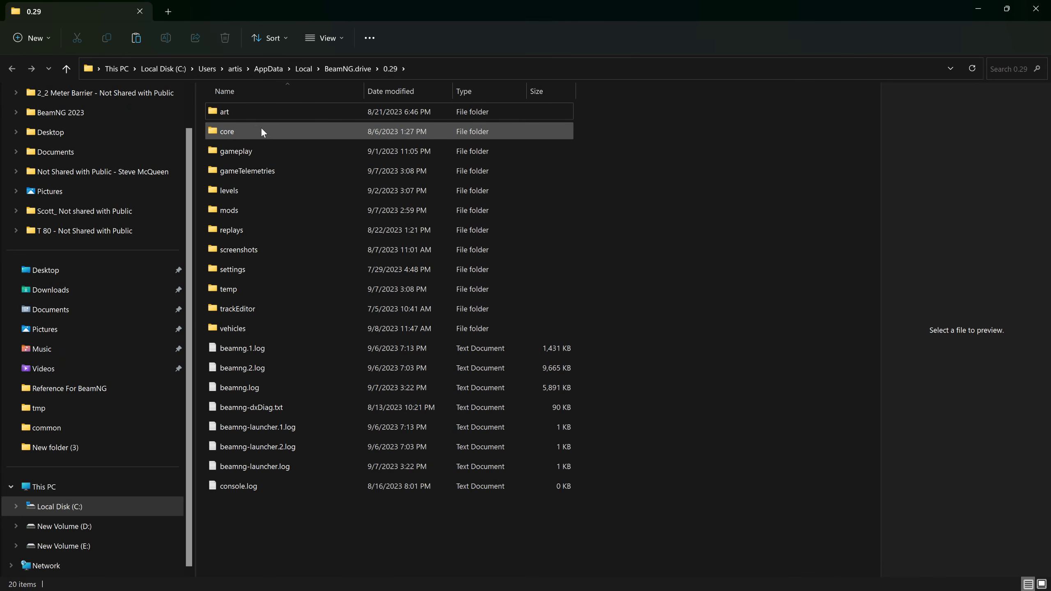
double_click(241, 329)
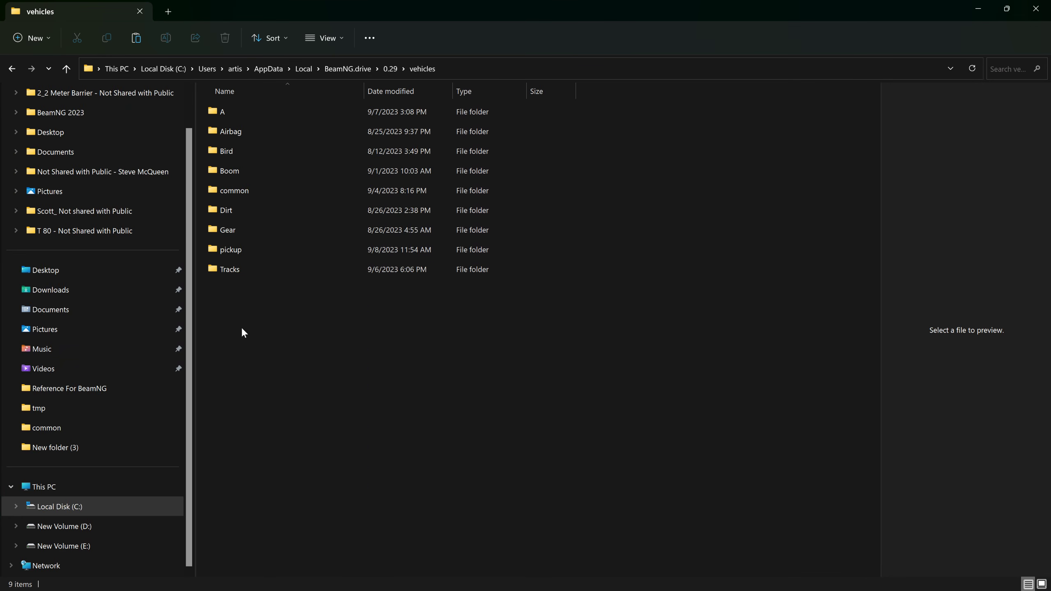
double_click(226, 249)
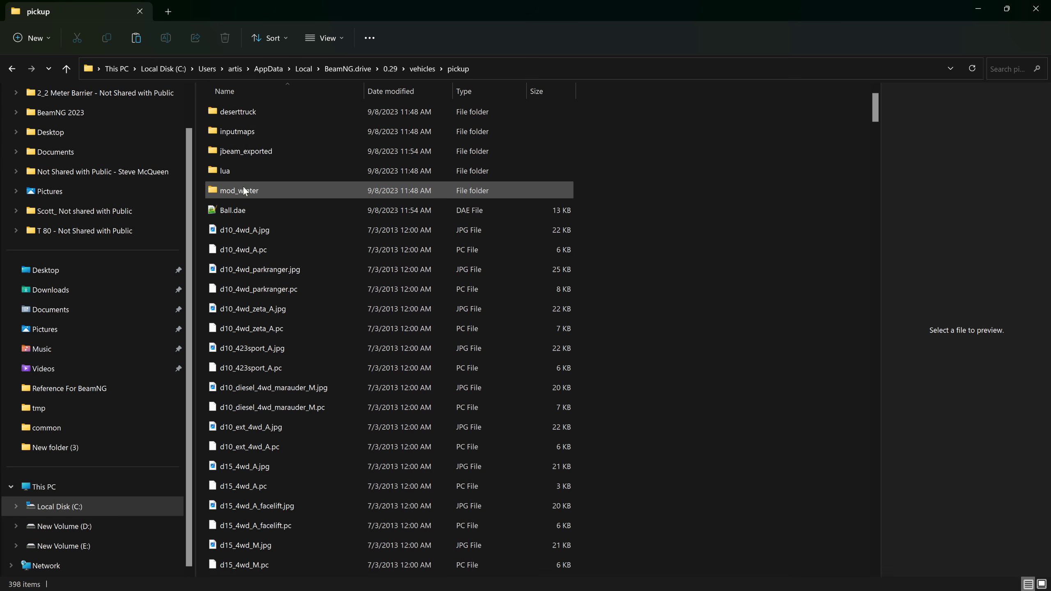
double_click(244, 152)
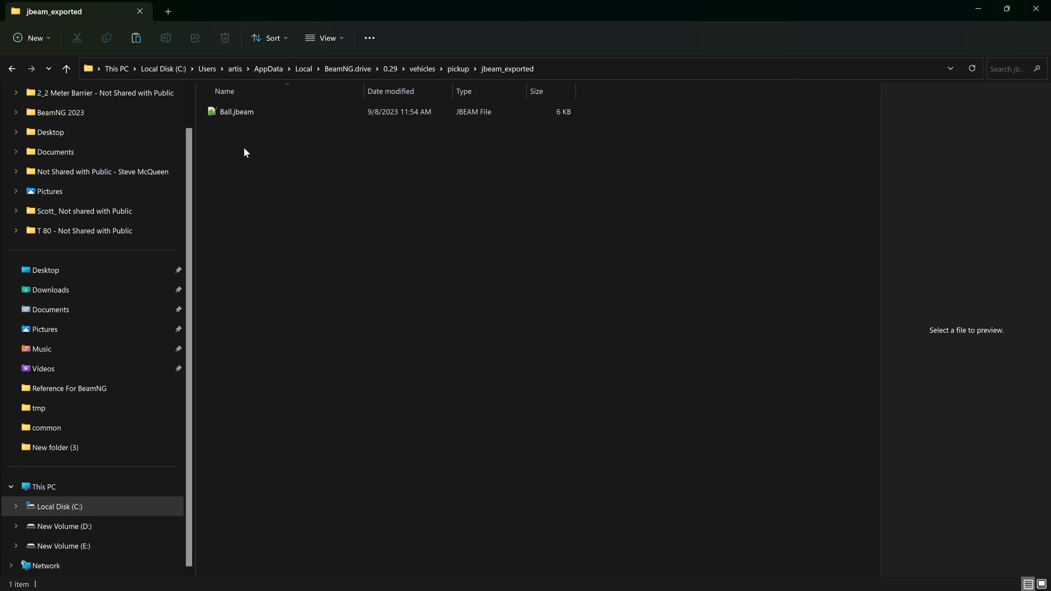
left_click(240, 114)
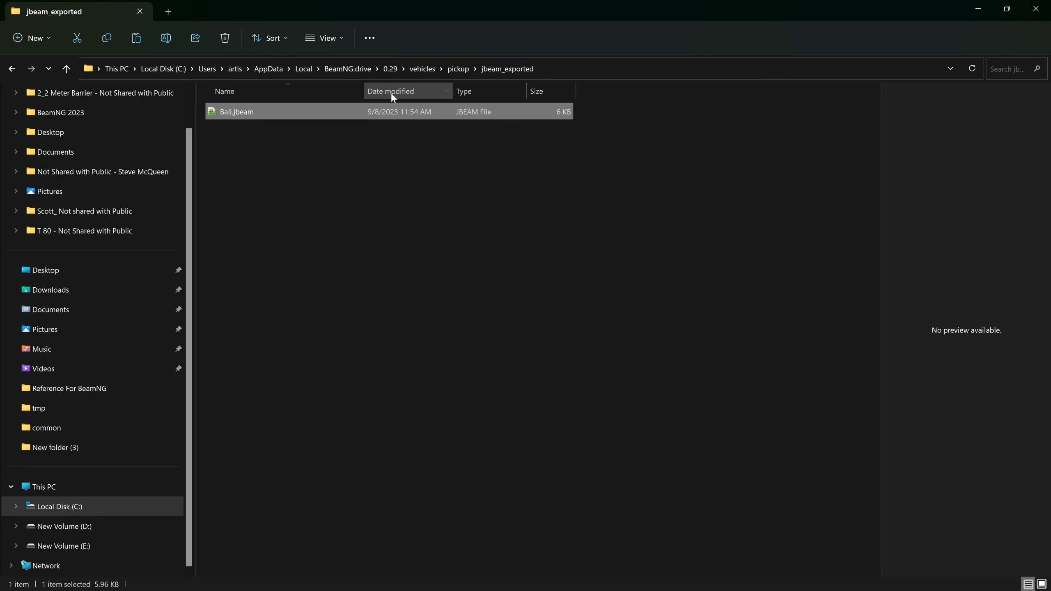
Step: Launch NodeBEAM Editor and load Ball.jbeam from the jbeam_exported folder into it
left_click_drag(554, 17, 518, 122)
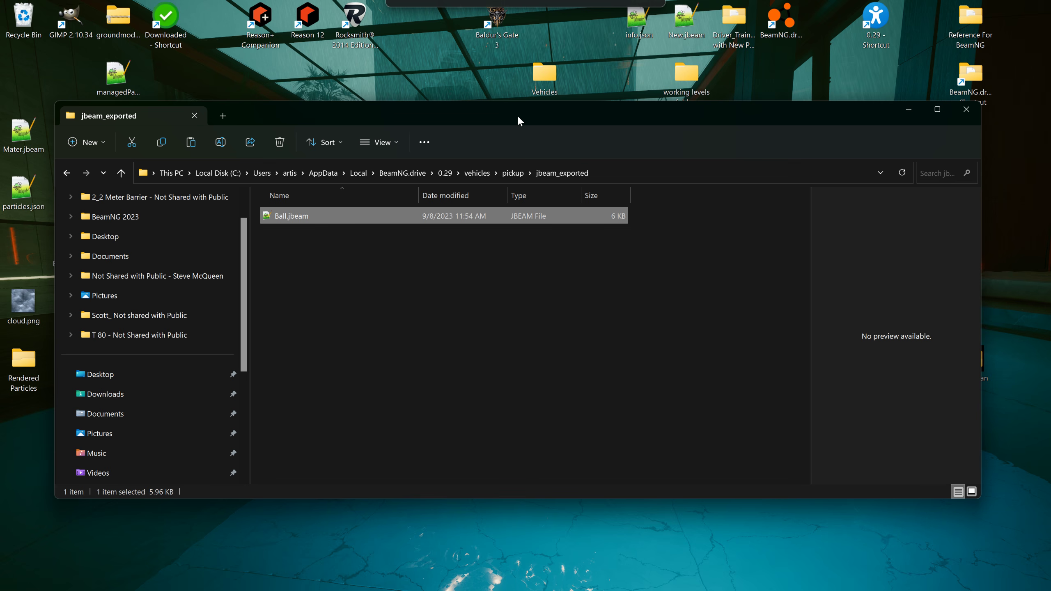
mouse_move(679, 589)
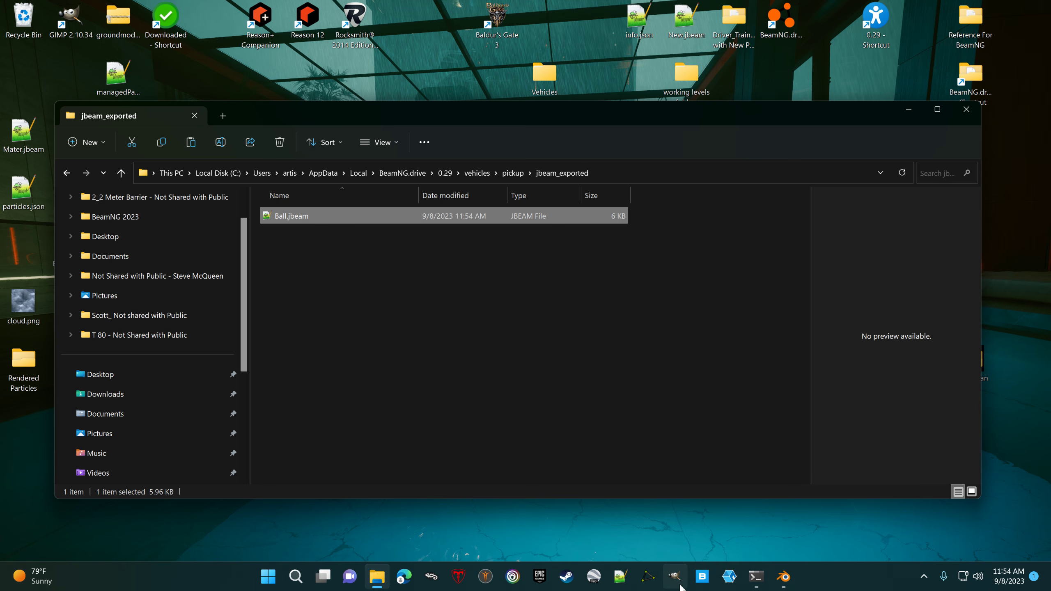
left_click(650, 579)
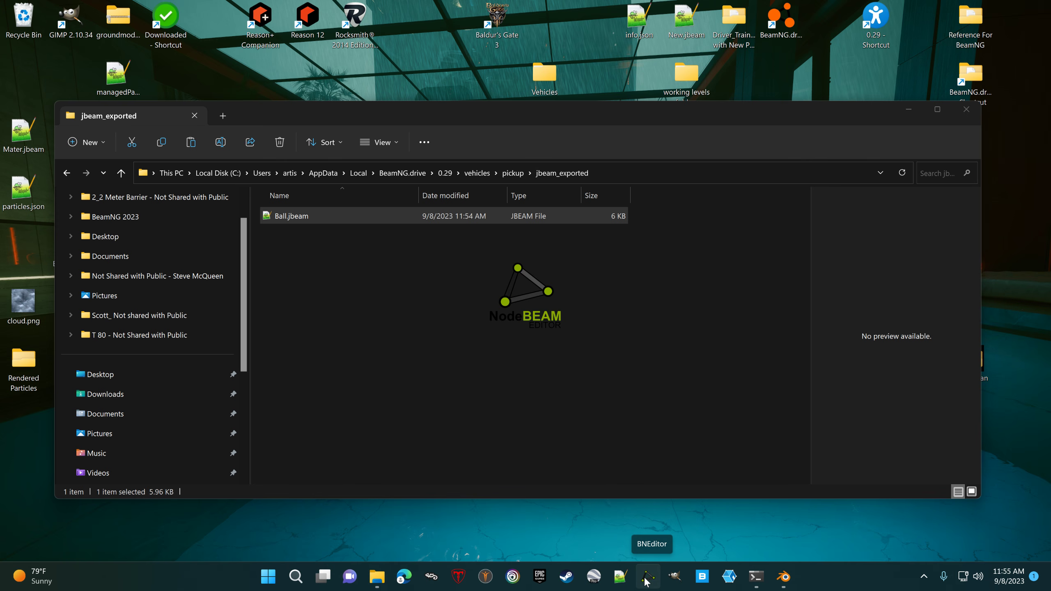
left_click_drag(293, 224, 561, 328)
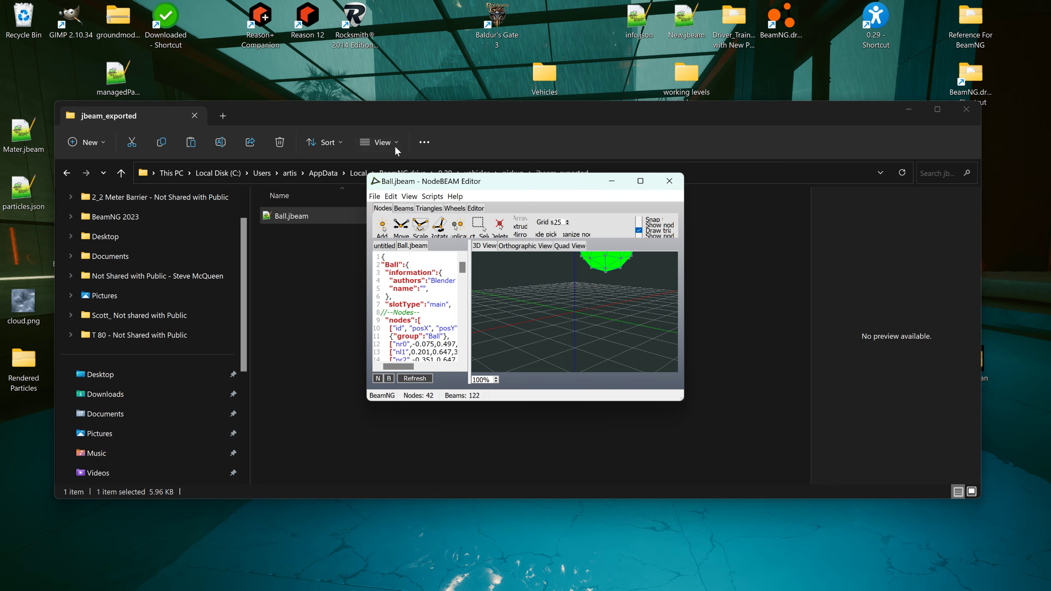
Step: Return to the parent pickup folder in File Explorer and find and select pickup_frame.jbeam
left_click(423, 122)
left_click(511, 174)
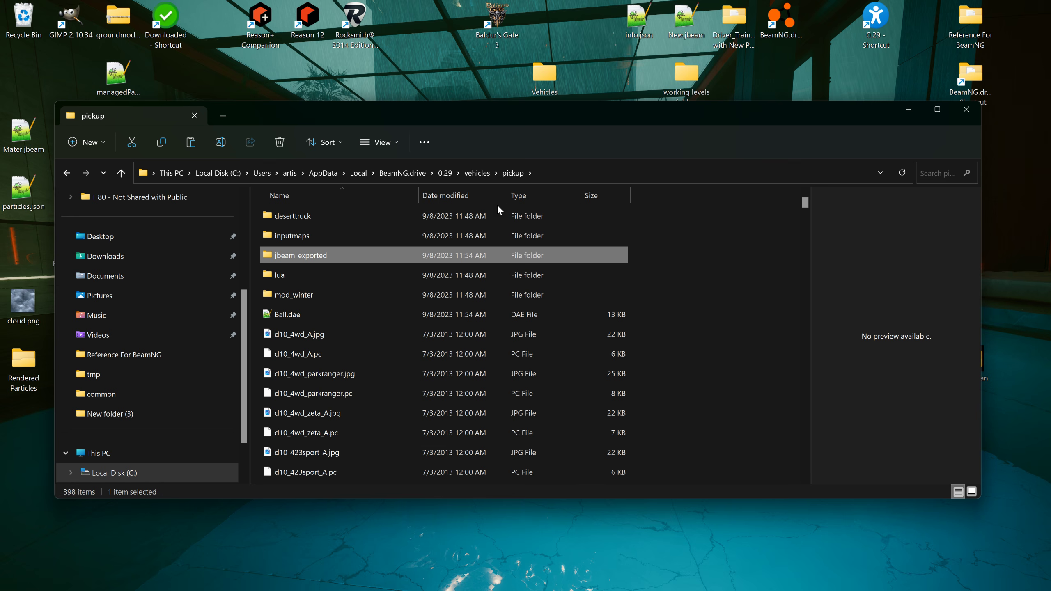
left_click_drag(805, 209, 772, 398)
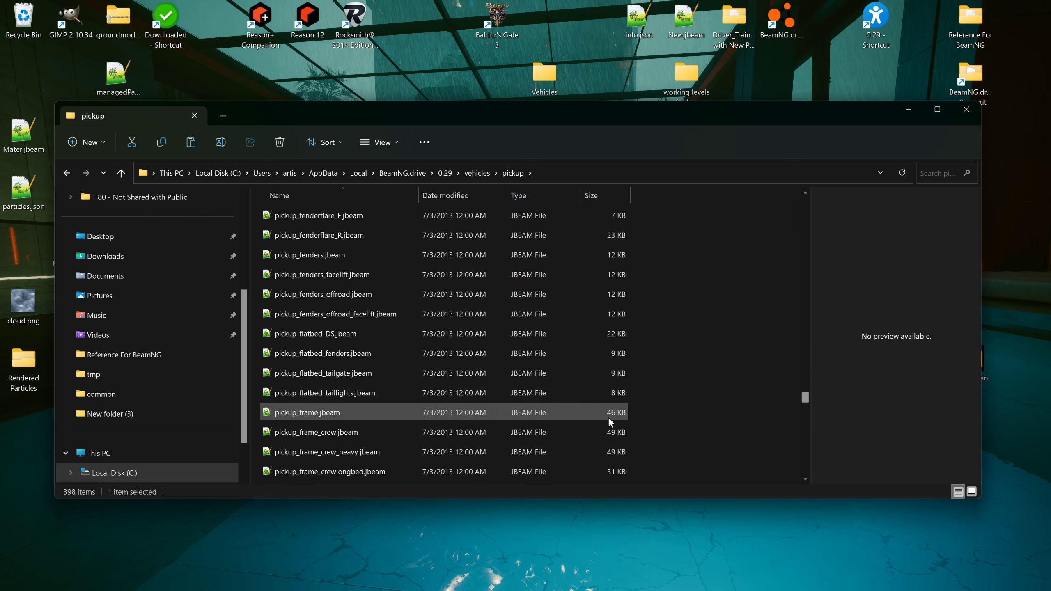
left_click(317, 413)
Step: Arrange the File Explorer and NodeBEAM Editor windows, load pickup_frame.jbeam into the editor and maximize it
left_click_drag(512, 120, 608, 319)
left_click_drag(538, 172, 379, 62)
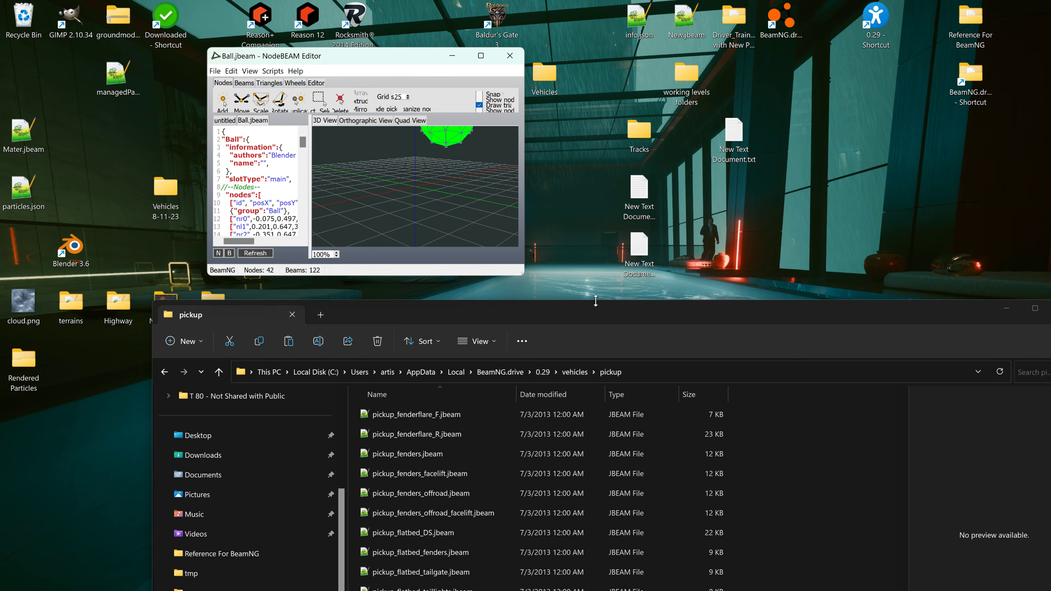
left_click_drag(593, 308, 616, 230)
left_click_drag(424, 537, 426, 194)
left_click(472, 94)
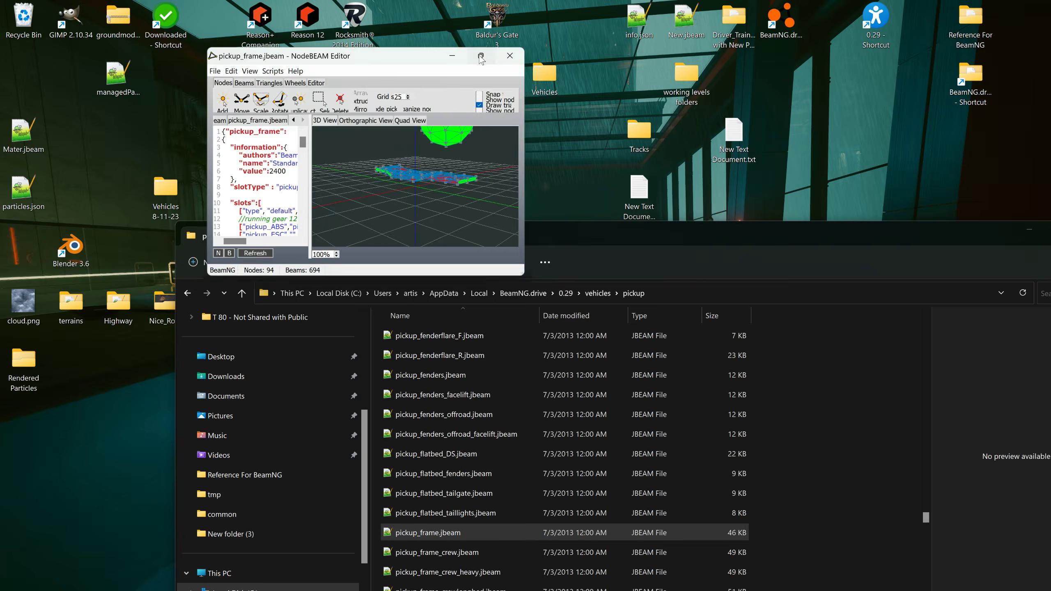
key("super+Up")
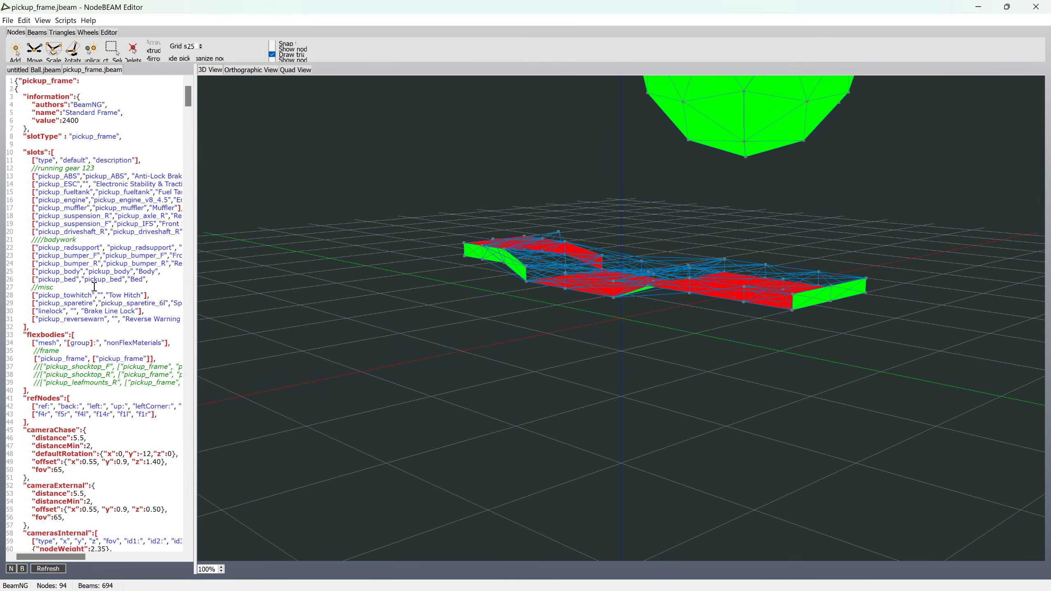
Step: Widen the code pane and duplicate the ["pickup_frame", ["pickup_frame"]] entry onto a new line below it in the flexbodies section
left_click_drag(195, 327, 267, 327)
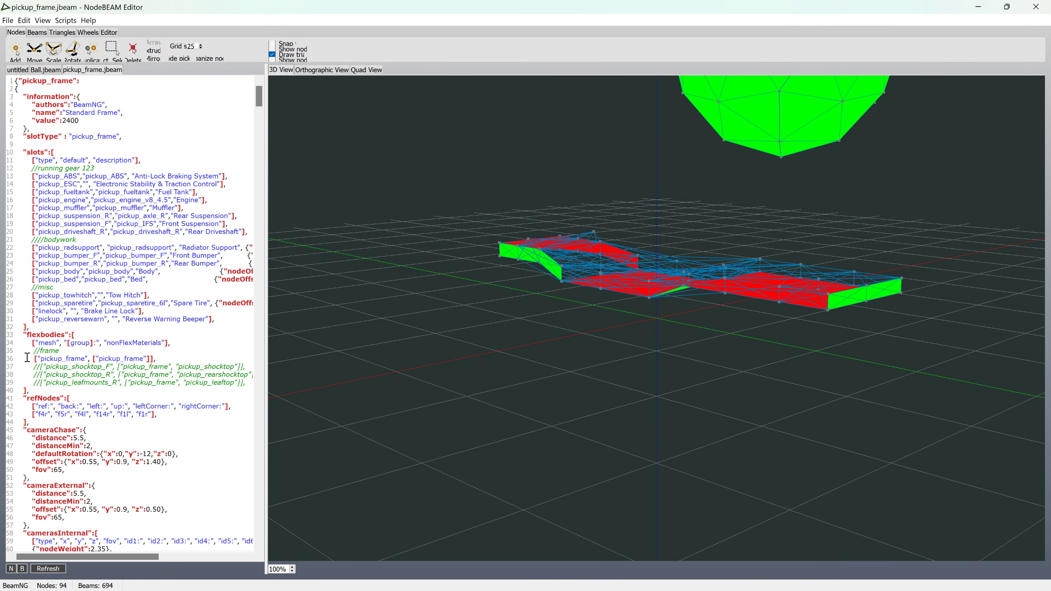
left_click_drag(27, 357, 177, 357)
key("ctrl+c")
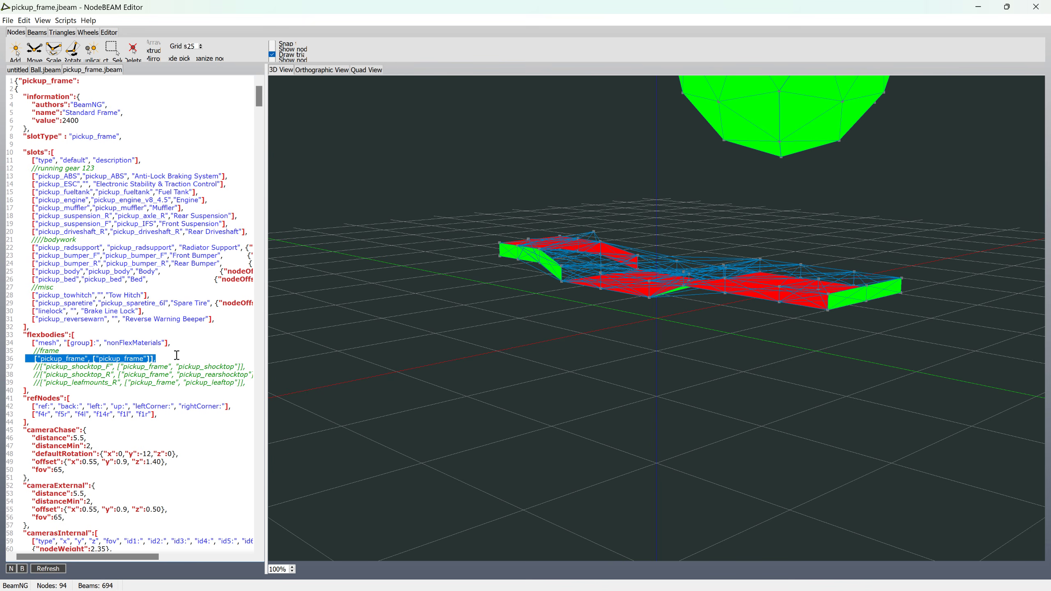
key("alt+Tab")
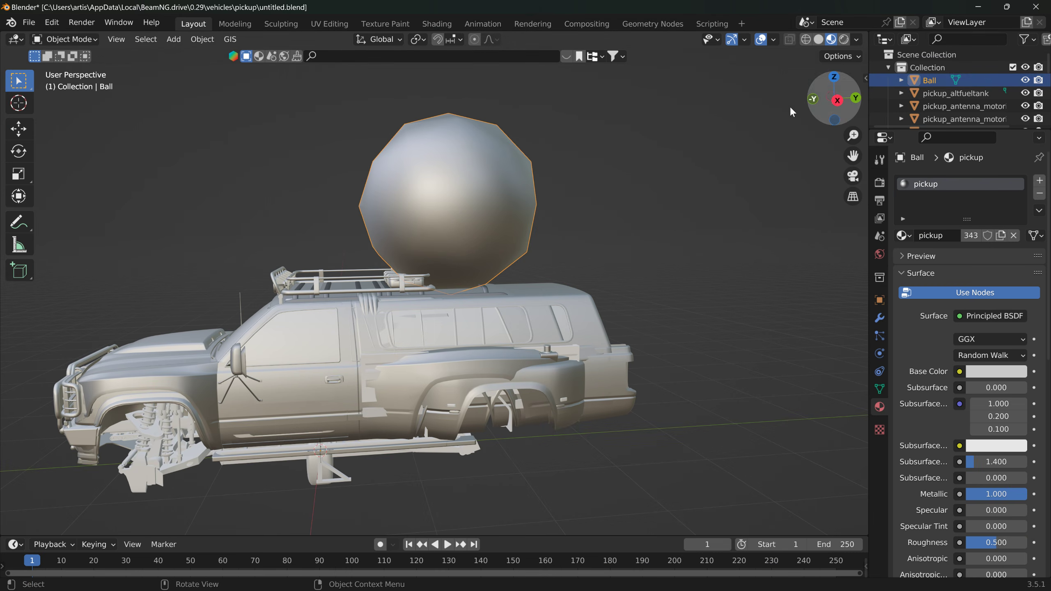
key("alt+Tab")
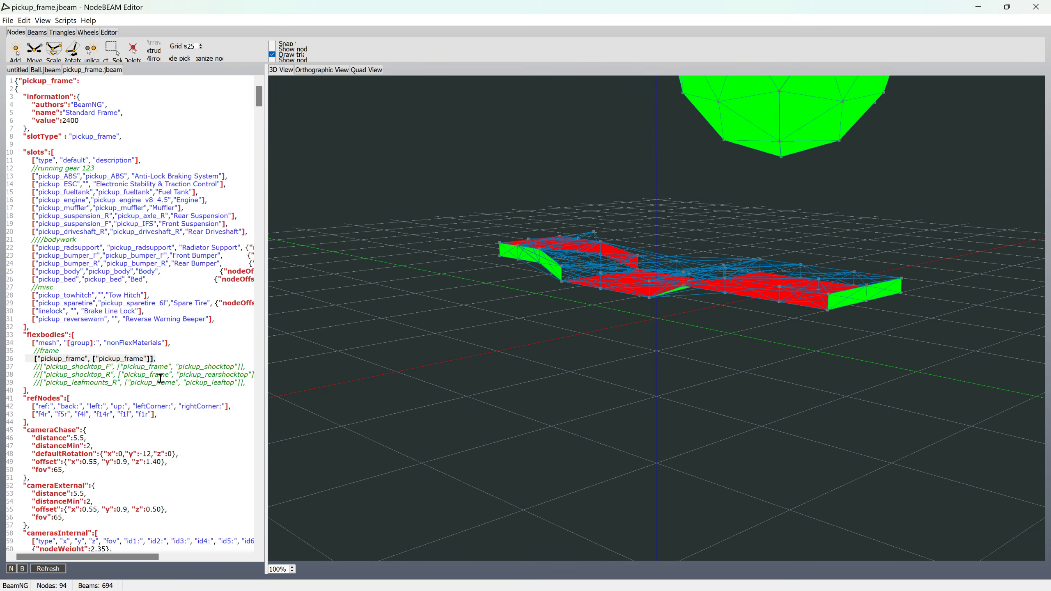
left_click(176, 359)
key("Return")
key("Return")
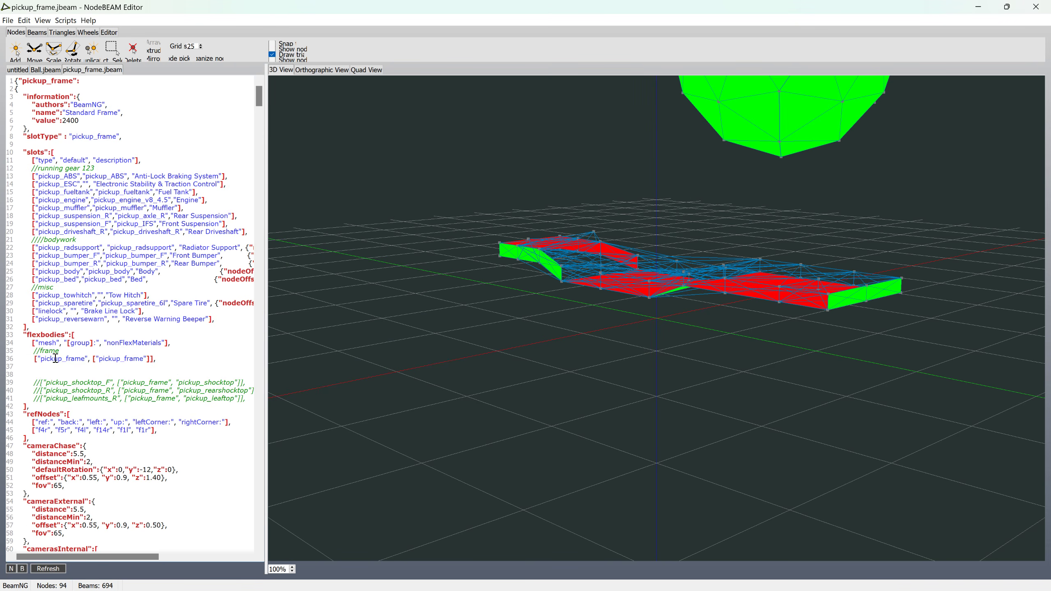
left_click(15, 367)
key("ctrl+v")
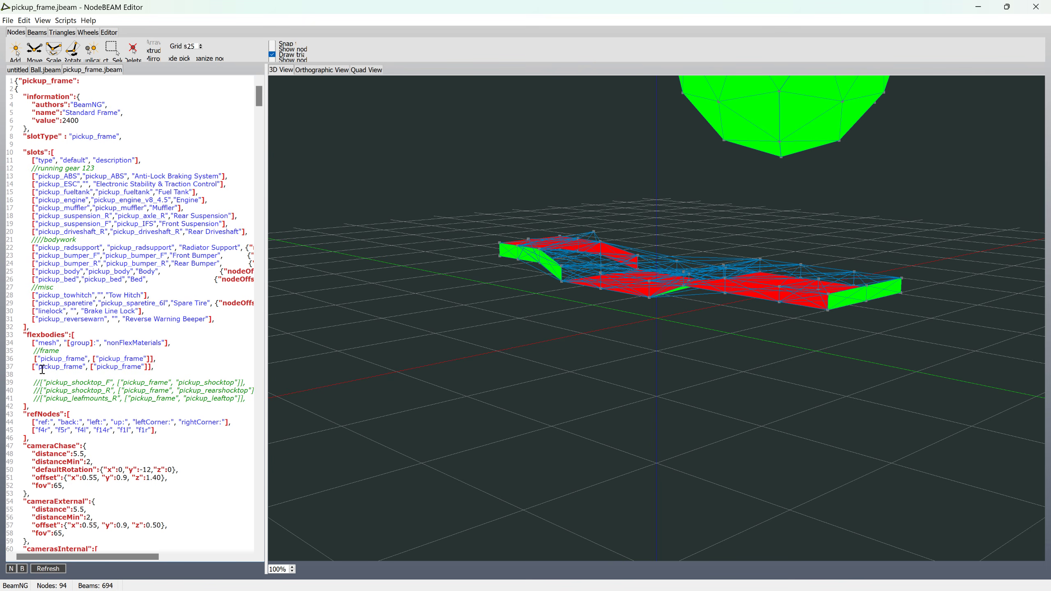
Step: Change the duplicated flexbody entry's mesh name to Ball and its group name to ball
left_click_drag(38, 368, 80, 367)
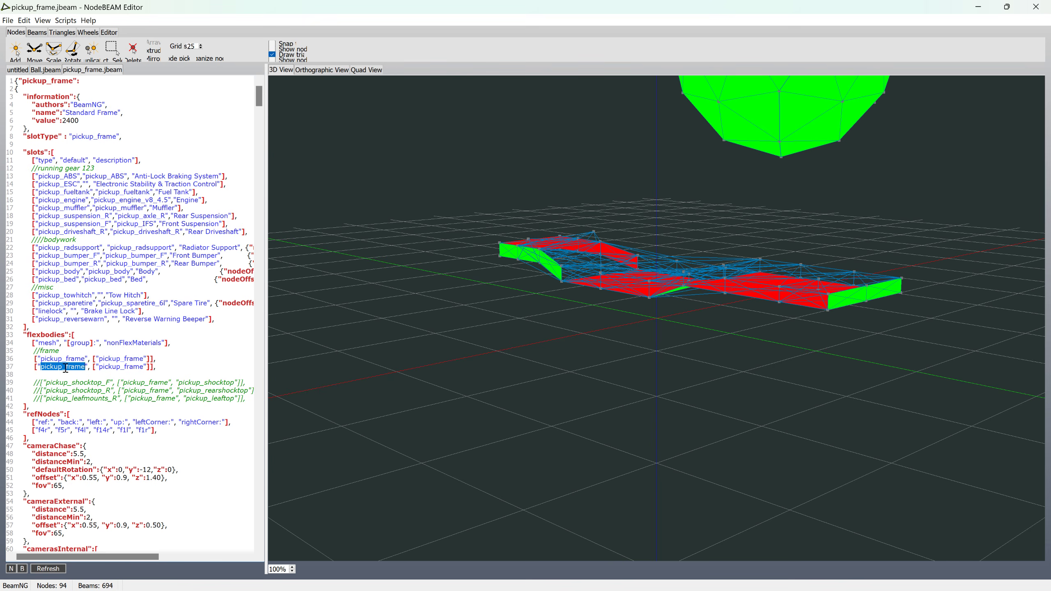
type("Ball")
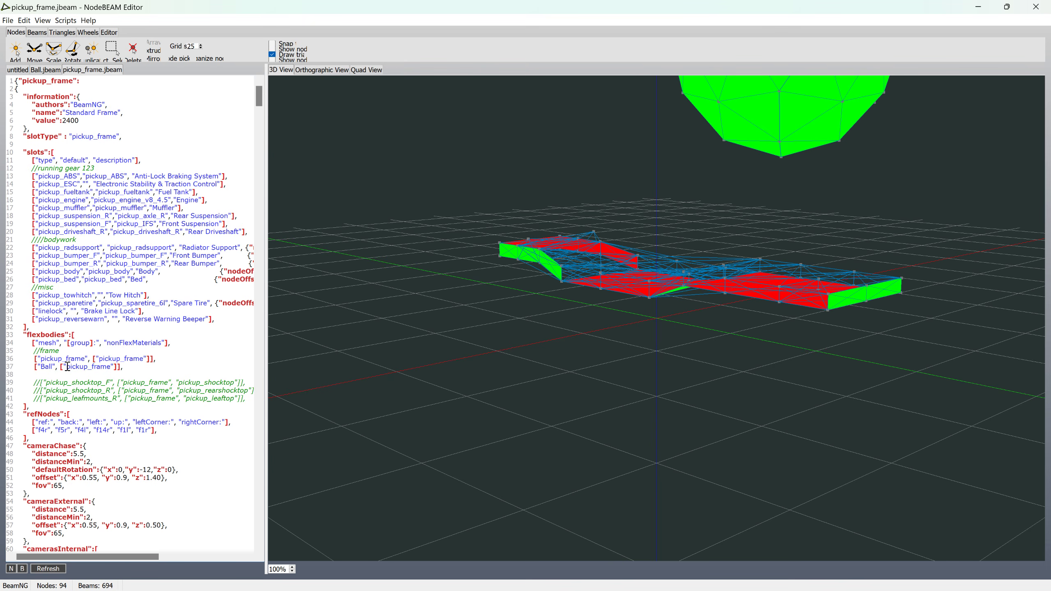
left_click_drag(66, 367, 110, 366)
type("ball")
Step: Examine the nodes section of pickup_frame.jbeam, including its collision, friction, material, group and nodeWeight settings
scroll(114, 314, "down", 1)
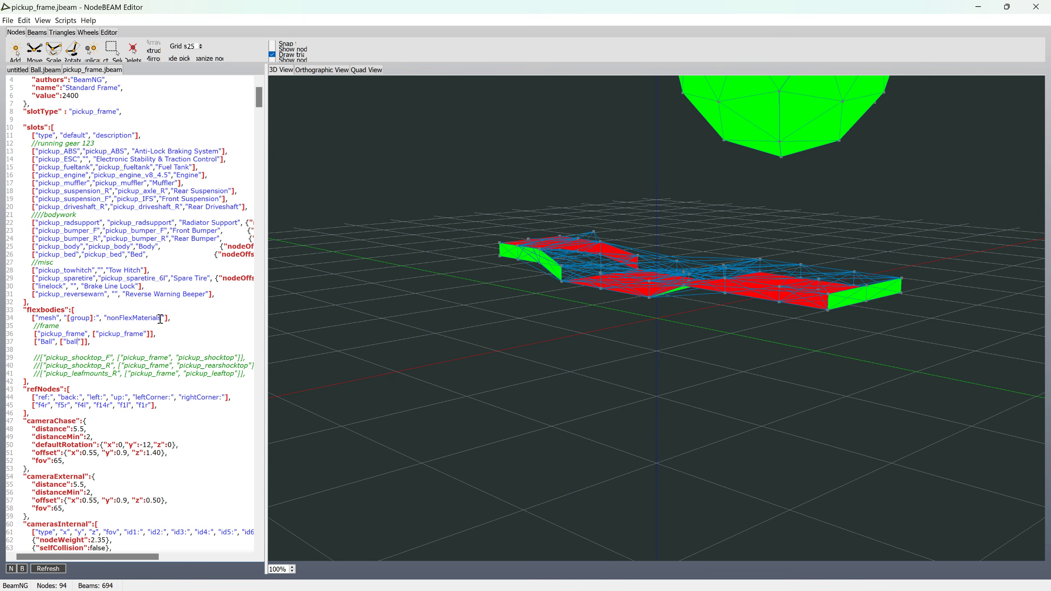
scroll(161, 319, "down", 14)
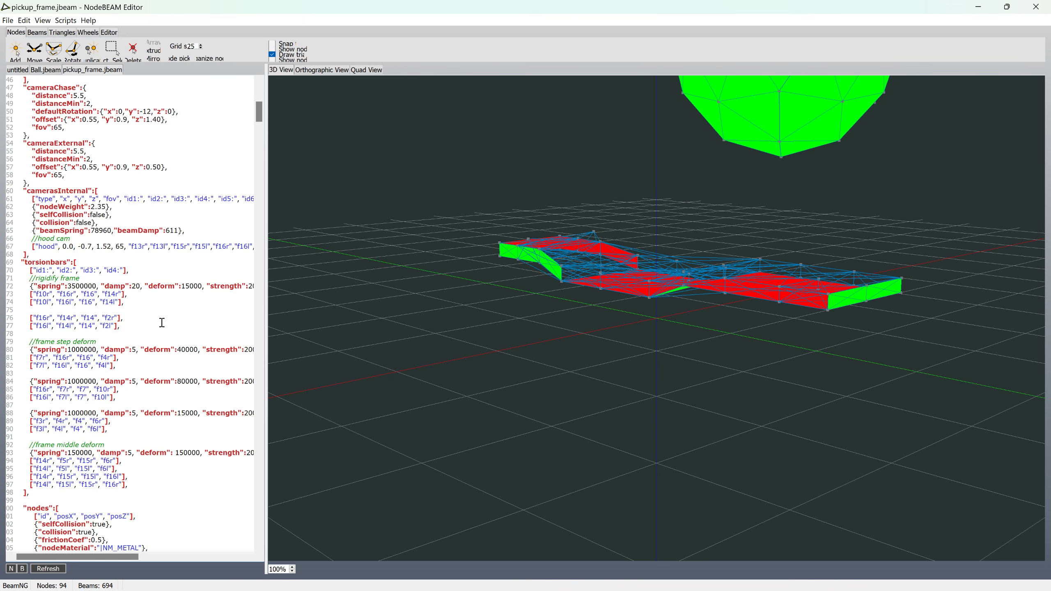
scroll(162, 322, "down", 8)
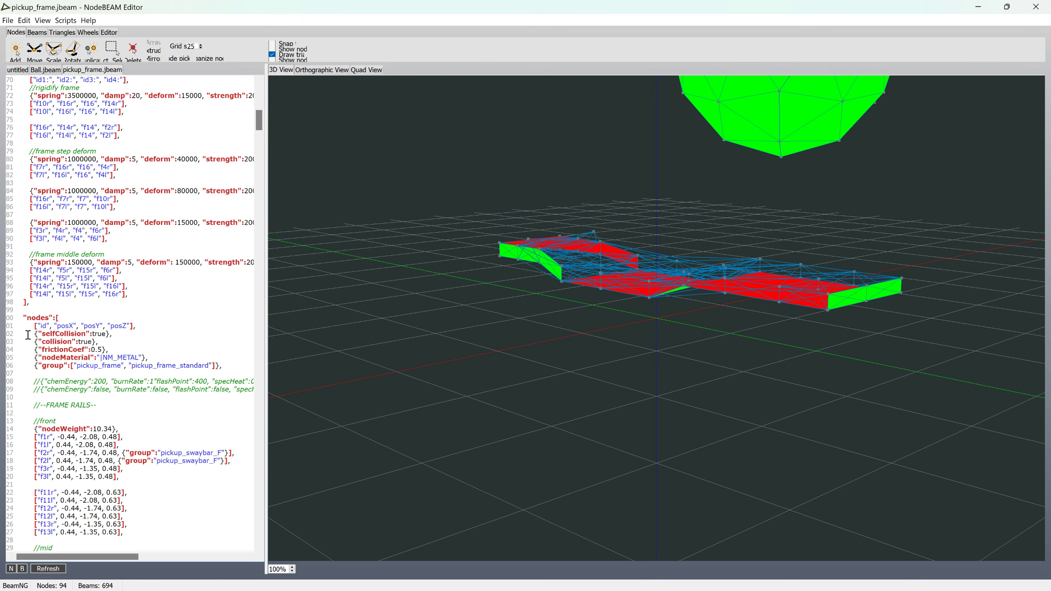
left_click_drag(28, 335, 217, 366)
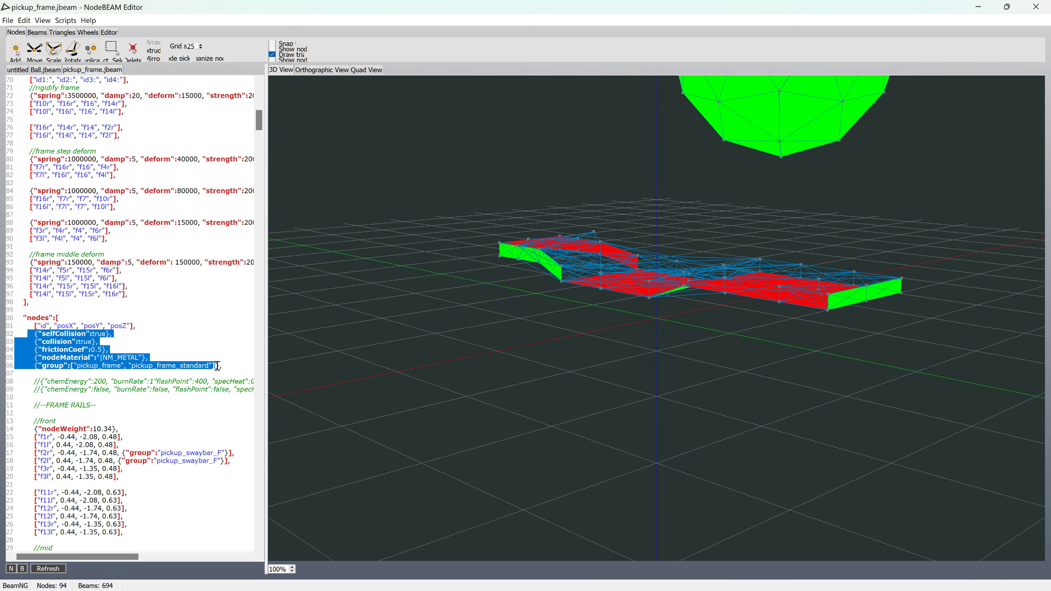
left_click_drag(119, 429, 19, 429)
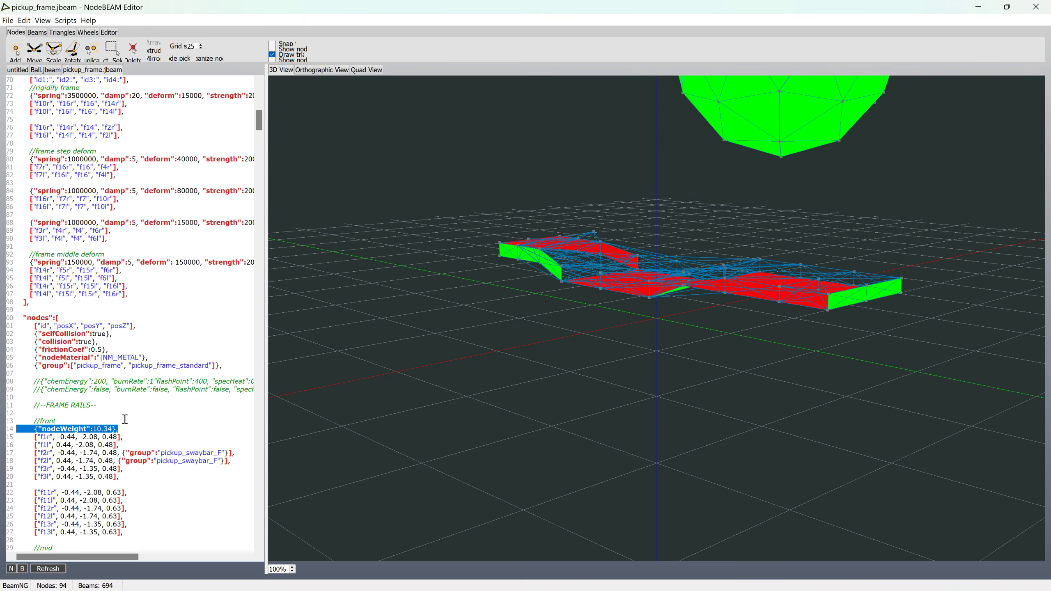
scroll(141, 415, "down", 2)
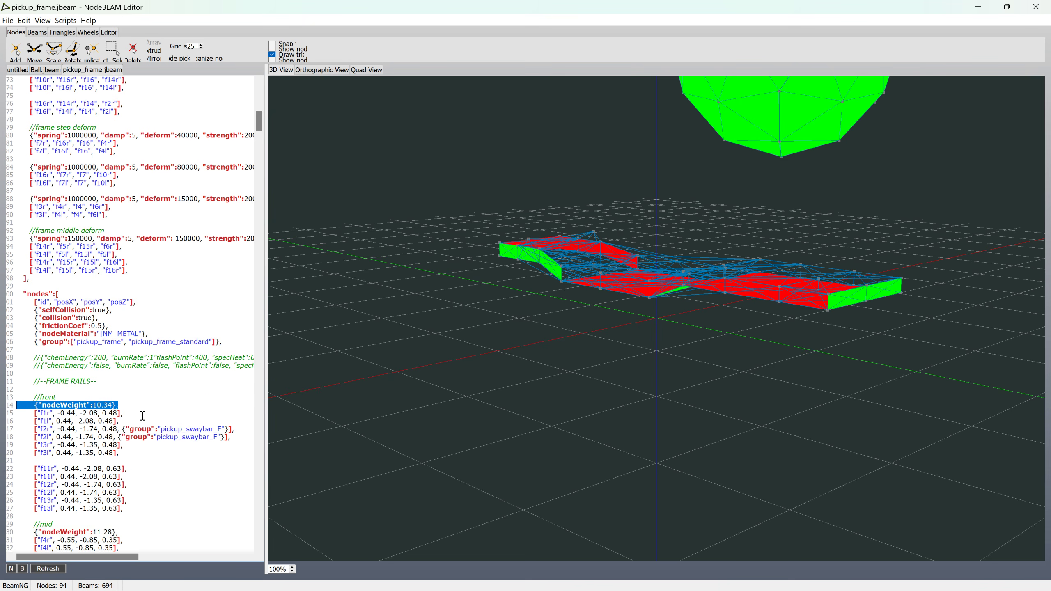
scroll(143, 415, "down", 7)
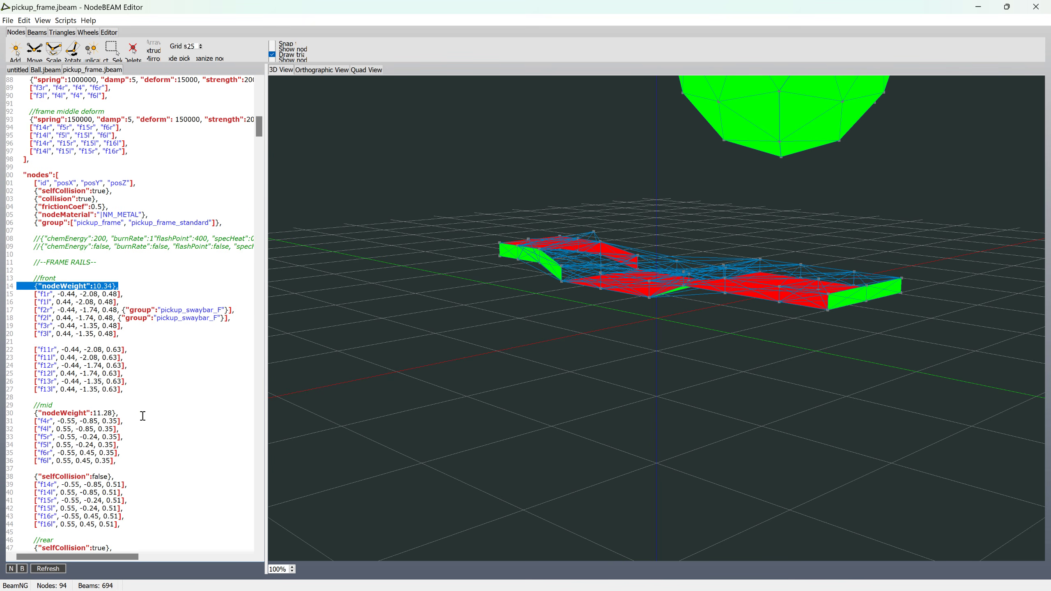
scroll(141, 413, "down", 1)
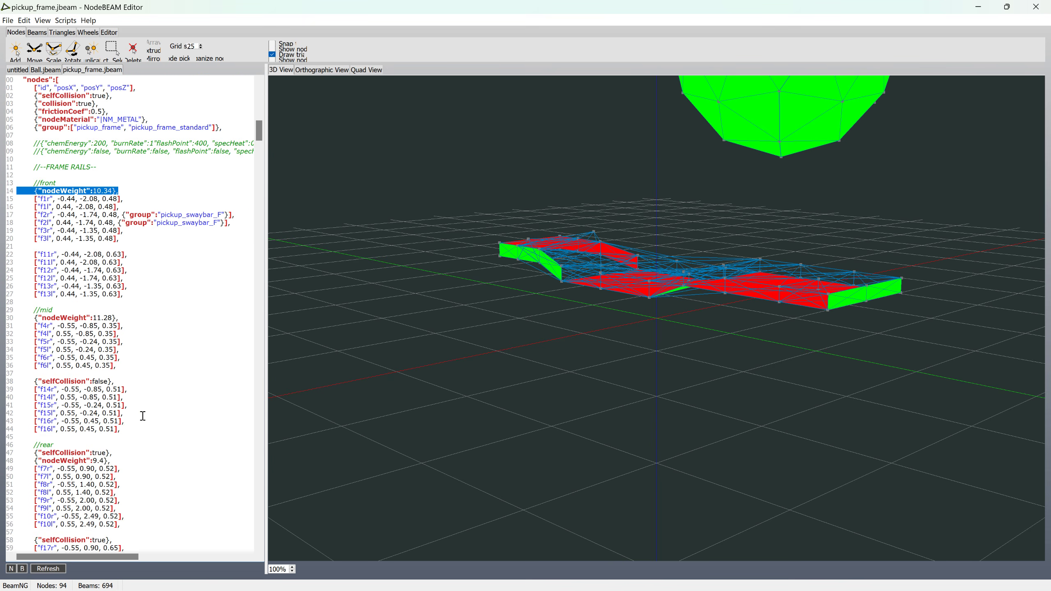
scroll(155, 392, "up", 3)
left_click_drag(31, 159, 221, 200)
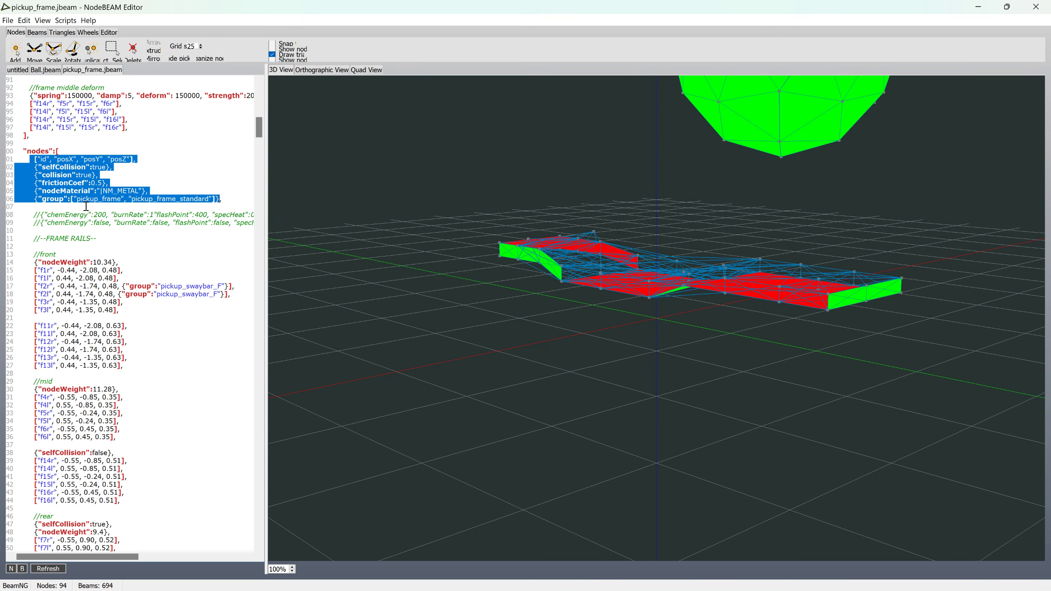
left_click_drag(30, 199, 220, 202)
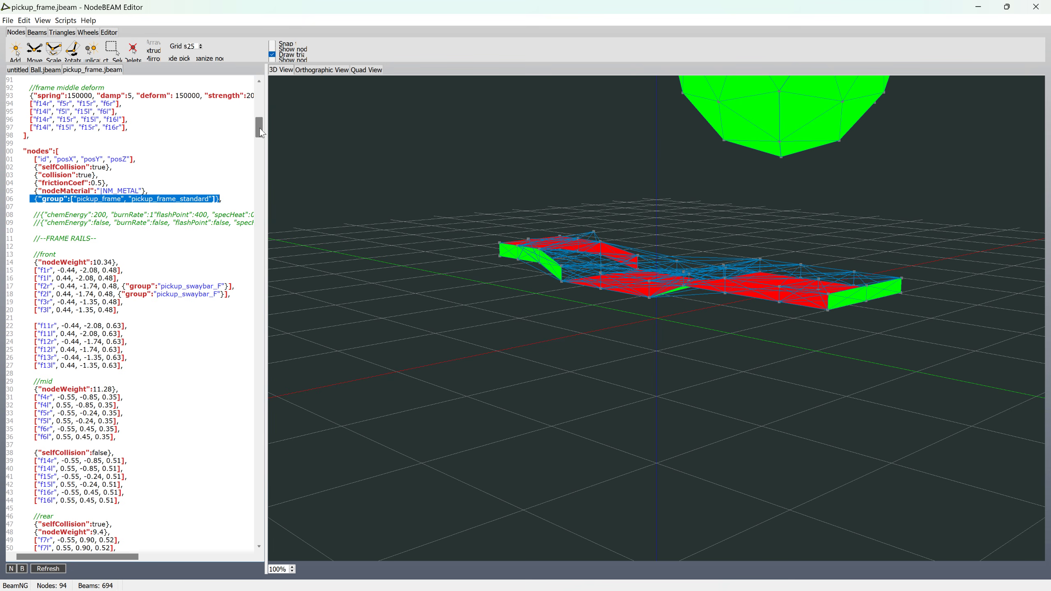
Step: Insert blank lines below the //--FRONT RUNNING GEAR-- comment in the nodes section
left_click_drag(261, 133, 261, 152)
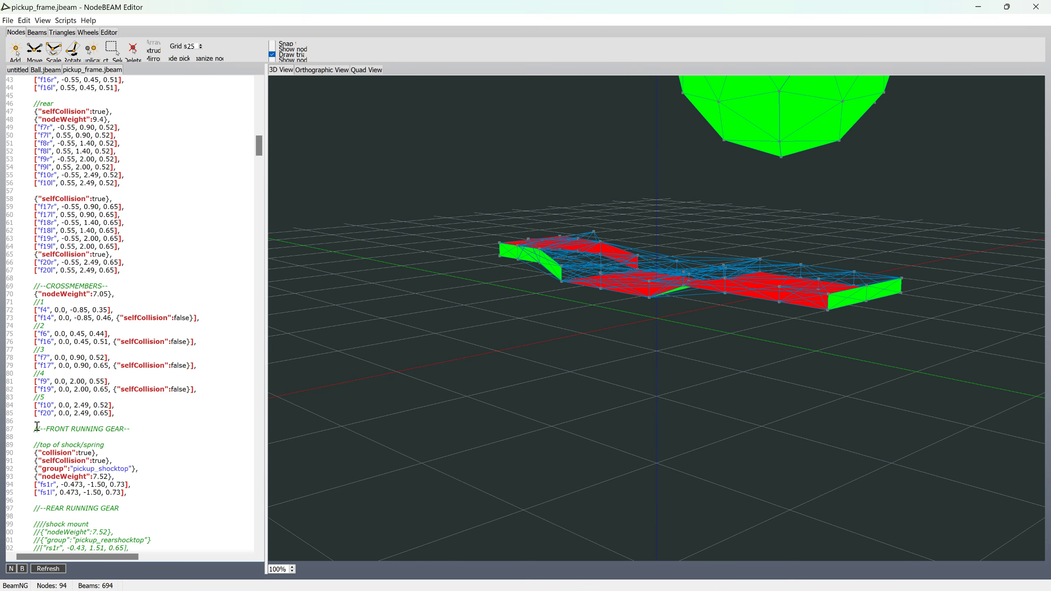
left_click(20, 442)
key("Return")
key("Return")
key("Return")
key("Return")
key("Return")
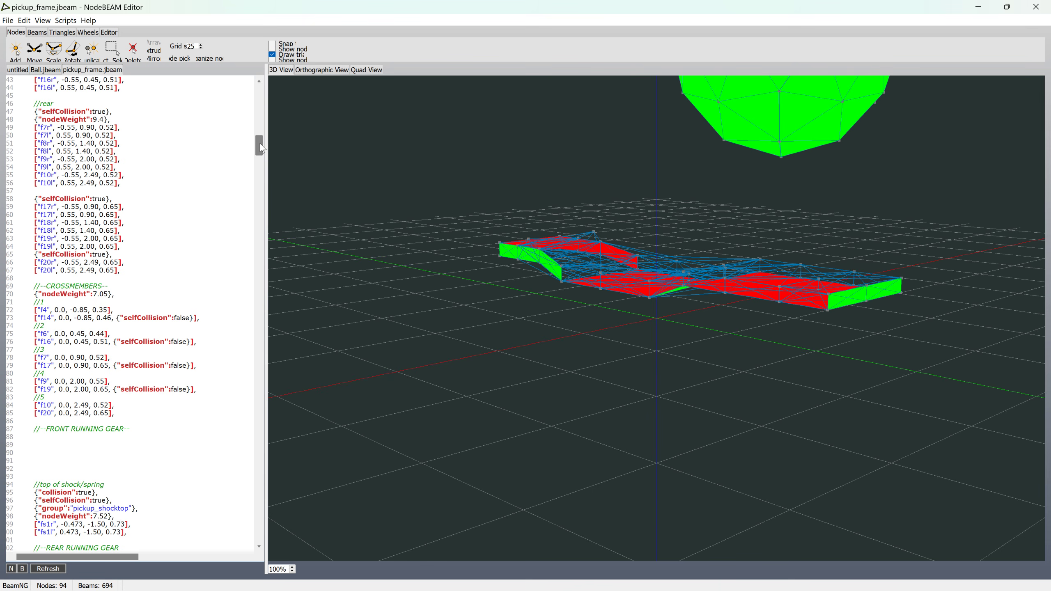
Step: Copy the pickup_shocktop group line into the blank space under //--FRONT RUNNING GEAR-- and rename the copied group to ball
left_click_drag(258, 142, 263, 123)
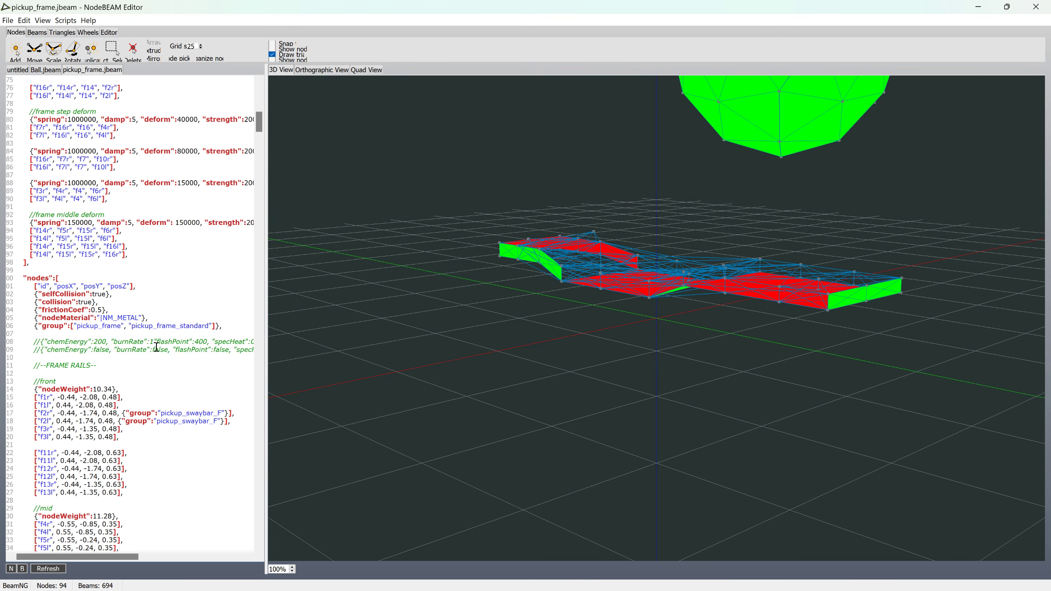
scroll(157, 346, "down", 20)
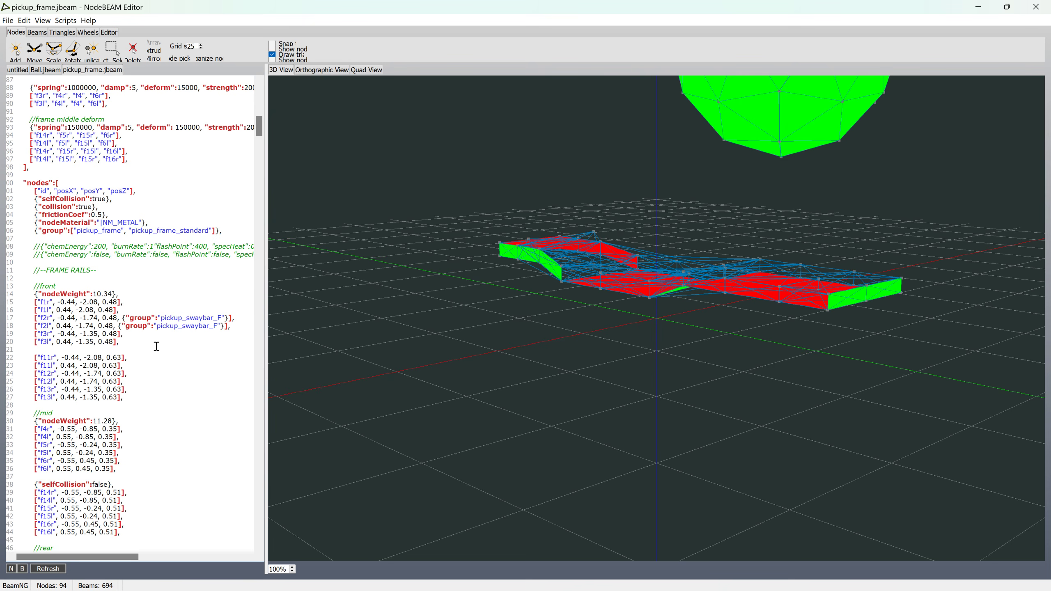
scroll(157, 347, "down", 5)
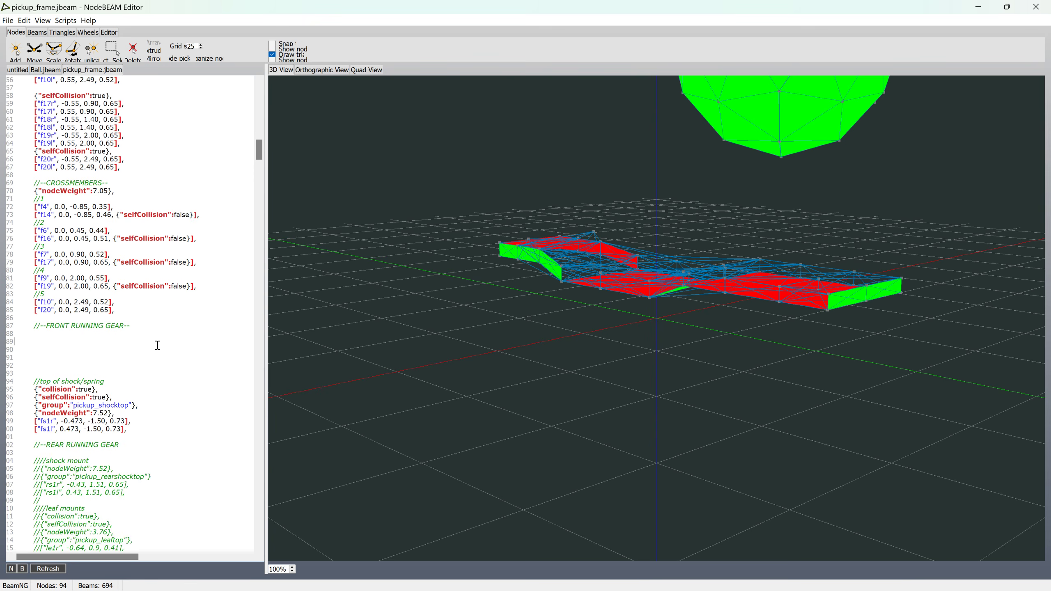
left_click_drag(142, 407, 2, 409)
key("ctrl+c")
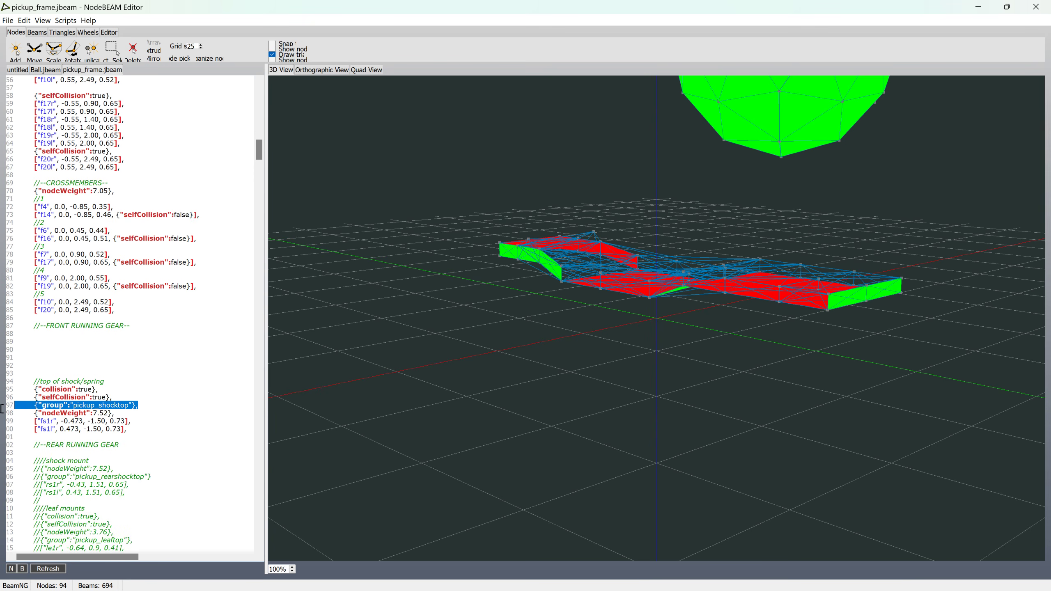
left_click(18, 341)
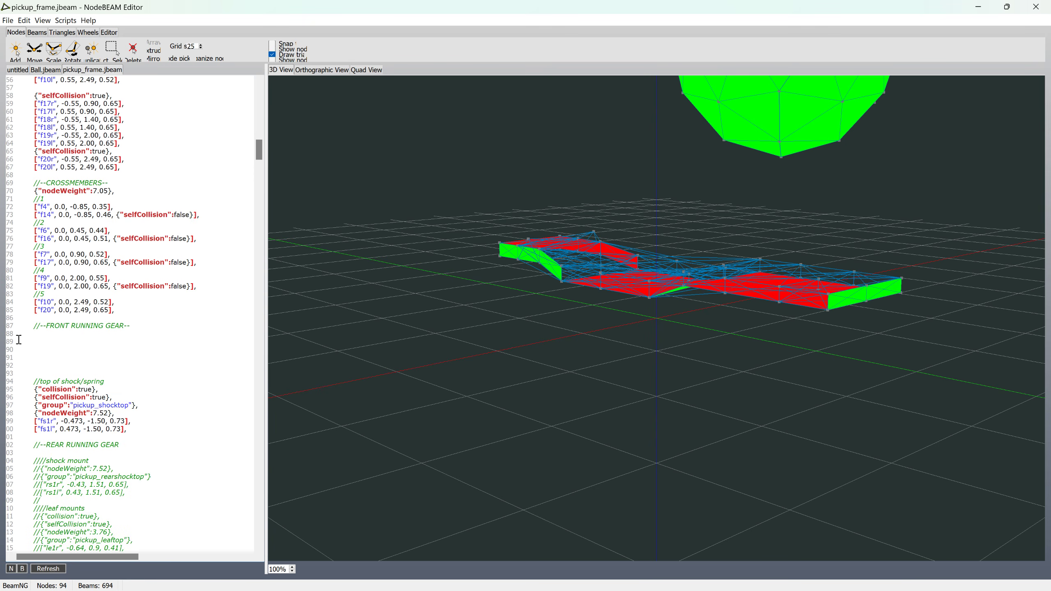
key("ctrl+v")
left_click_drag(73, 342, 81, 343)
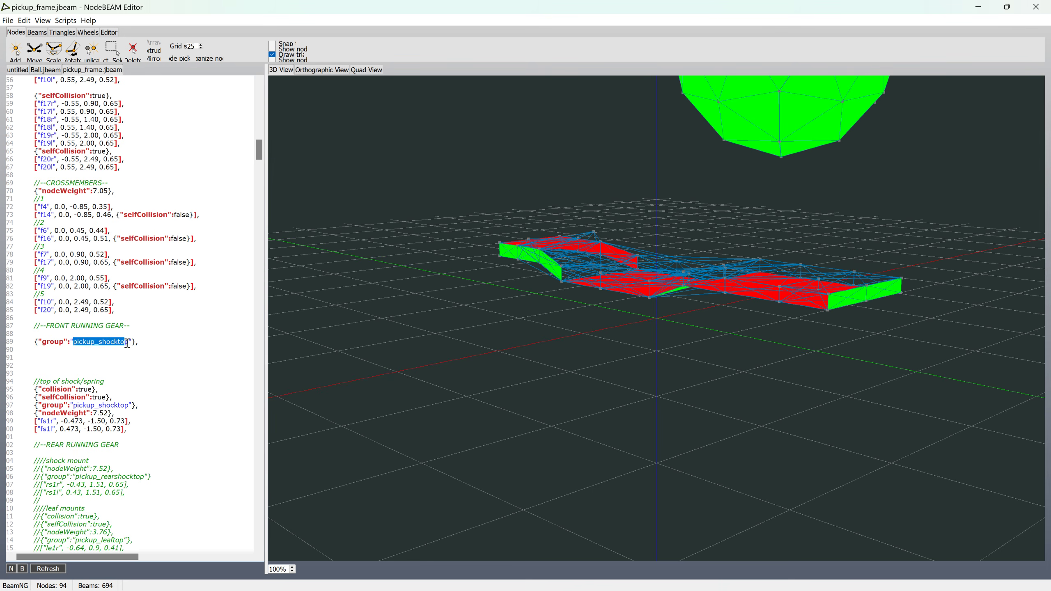
type("ball")
Step: Copy node lines nr0 through nr41 from Ball.jbeam and paste them under the ball group line in pickup_frame.jbeam
left_click(46, 70)
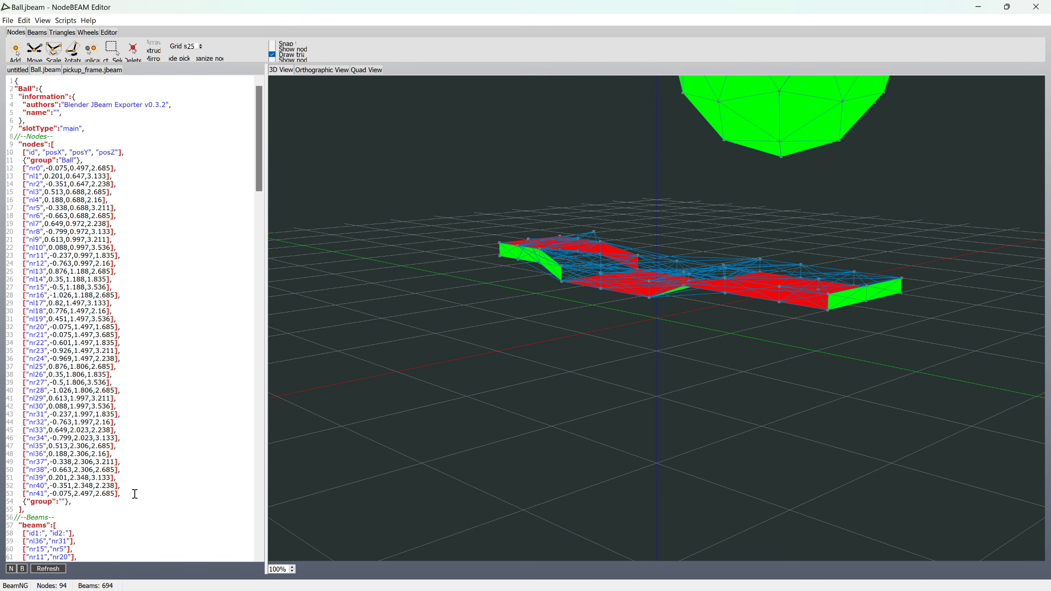
left_click_drag(136, 494, 2, 175)
key("ctrl+c")
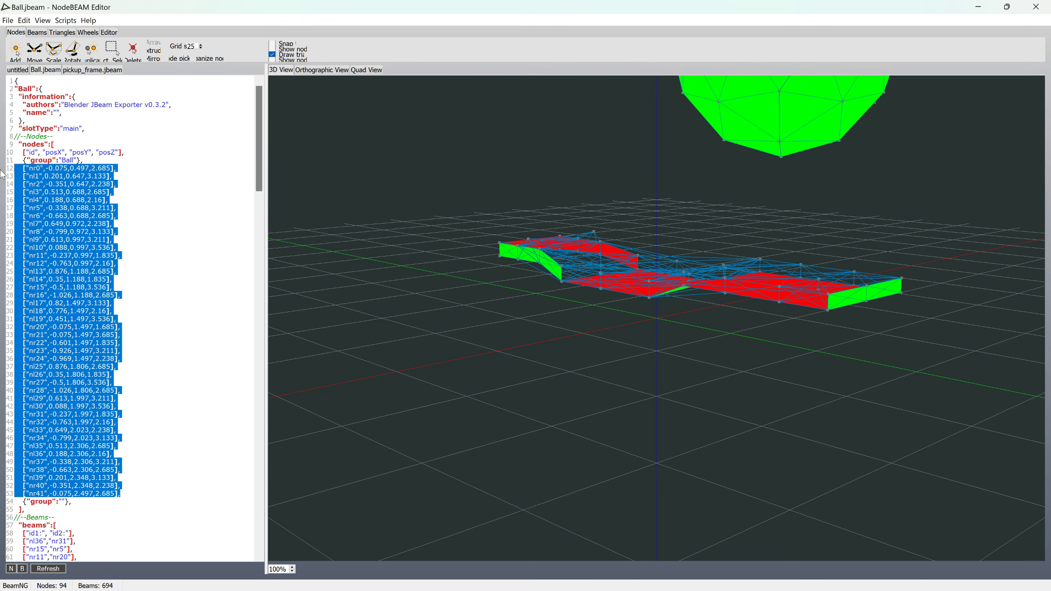
left_click(75, 70)
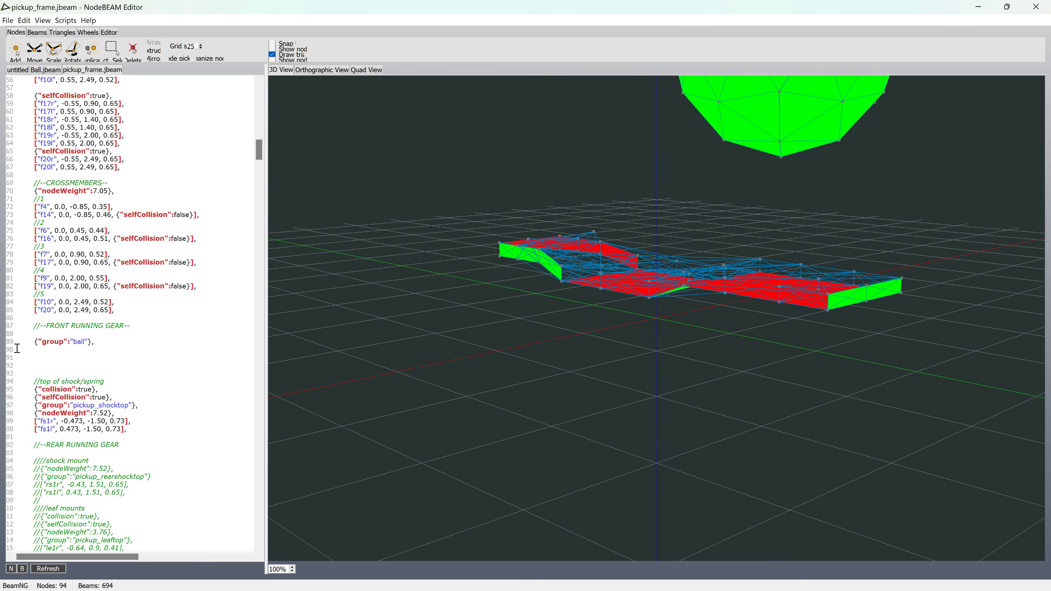
key("ctrl+v")
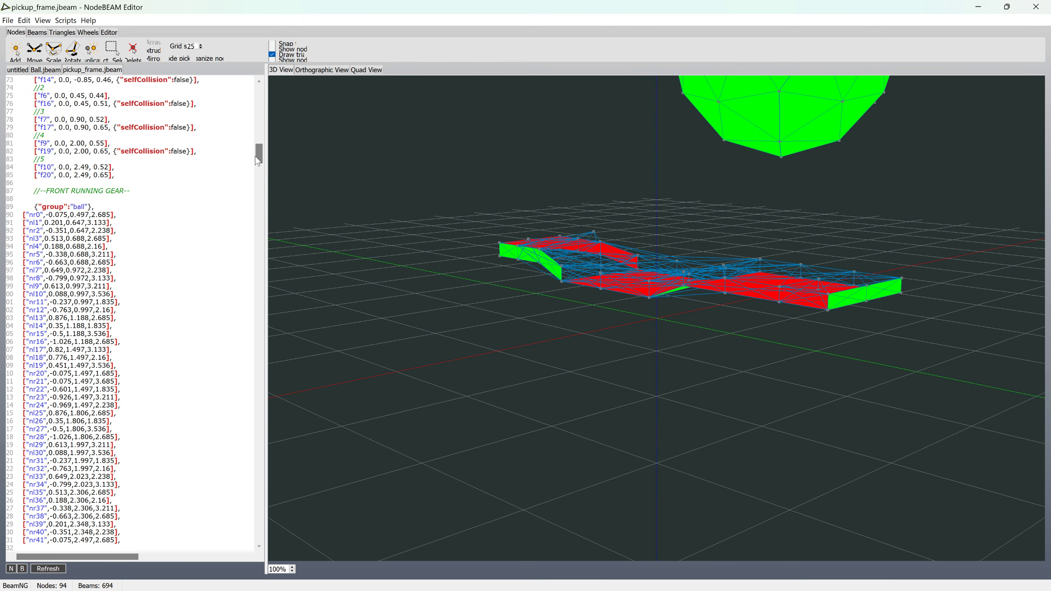
Step: Widen the code pane and examine the beamSpring, beamDamp, beamDeform and deformGroup settings at the start of the beams section
left_click_drag(258, 155, 259, 193)
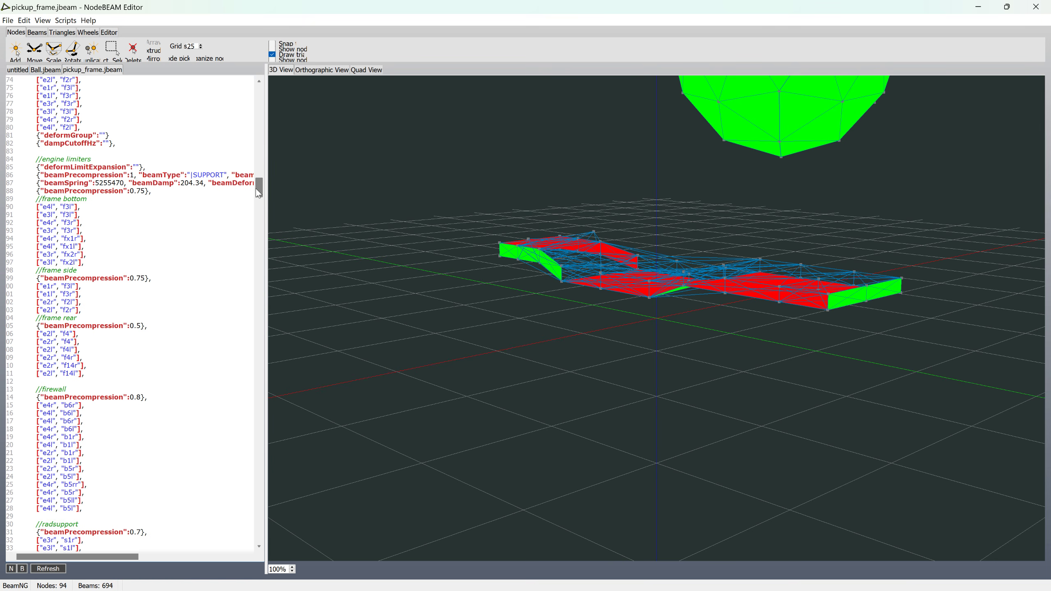
left_click_drag(266, 207, 360, 178)
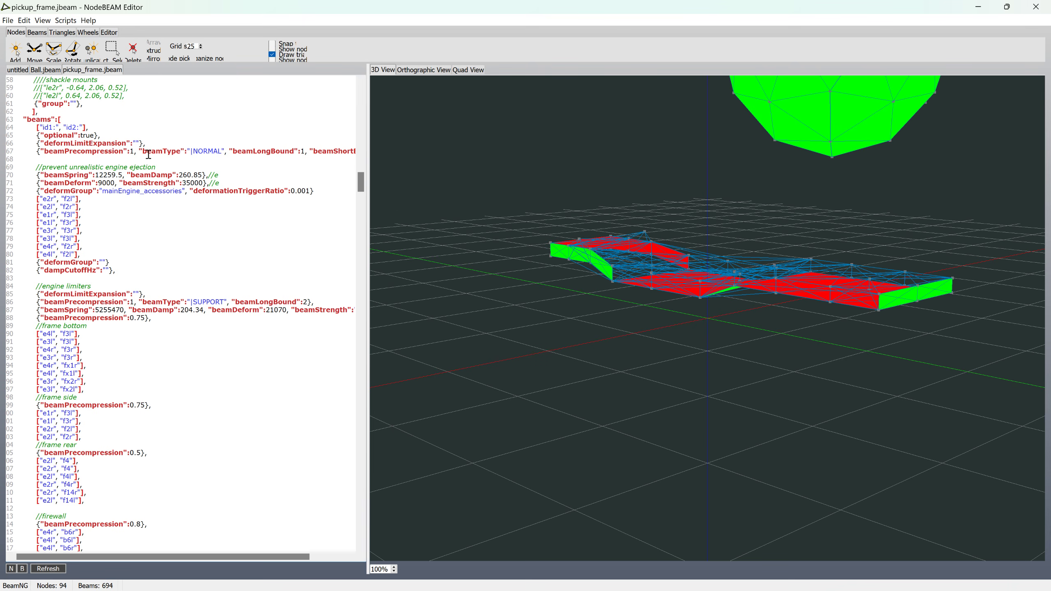
left_click_drag(20, 174, 325, 191)
left_click_drag(364, 221, 556, 224)
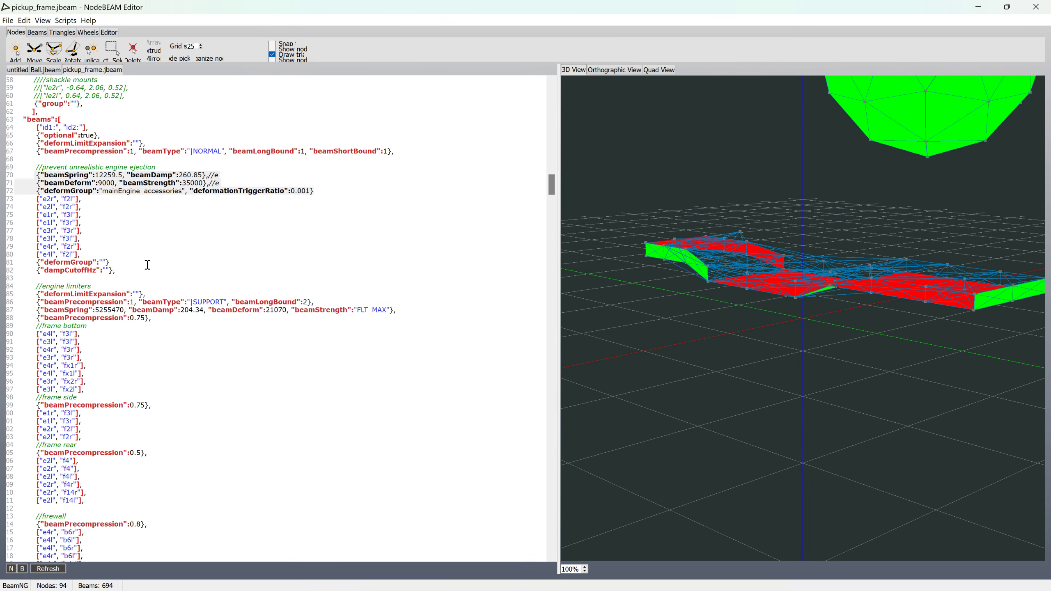
scroll(148, 265, "up", 3)
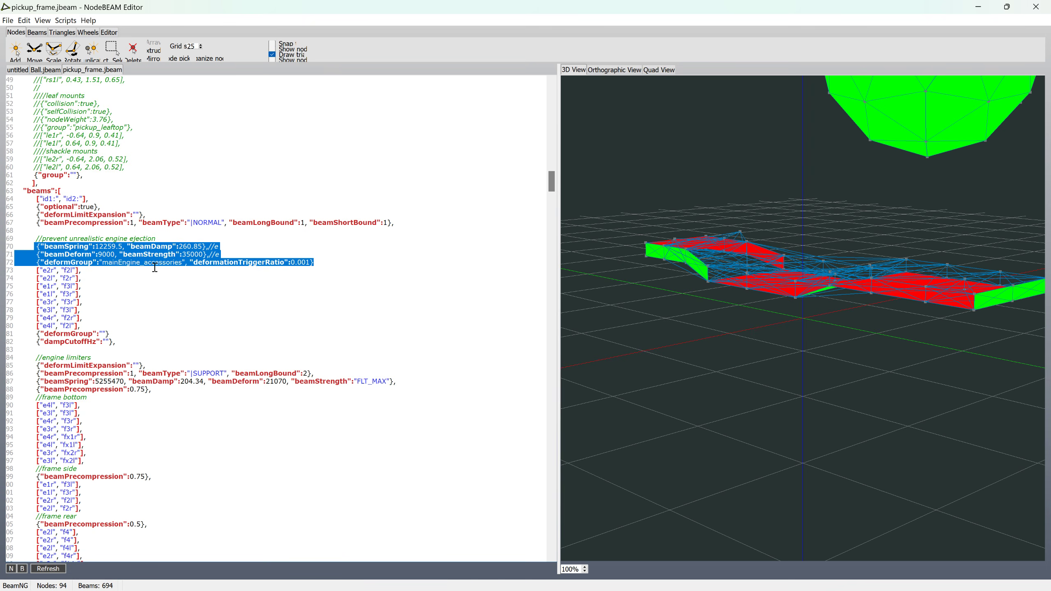
Step: Insert three blank lines below the dampCutoffHz line, above the //engine limiters comment in the beams section
left_click(138, 341)
key("Return")
key("Return")
key("Return")
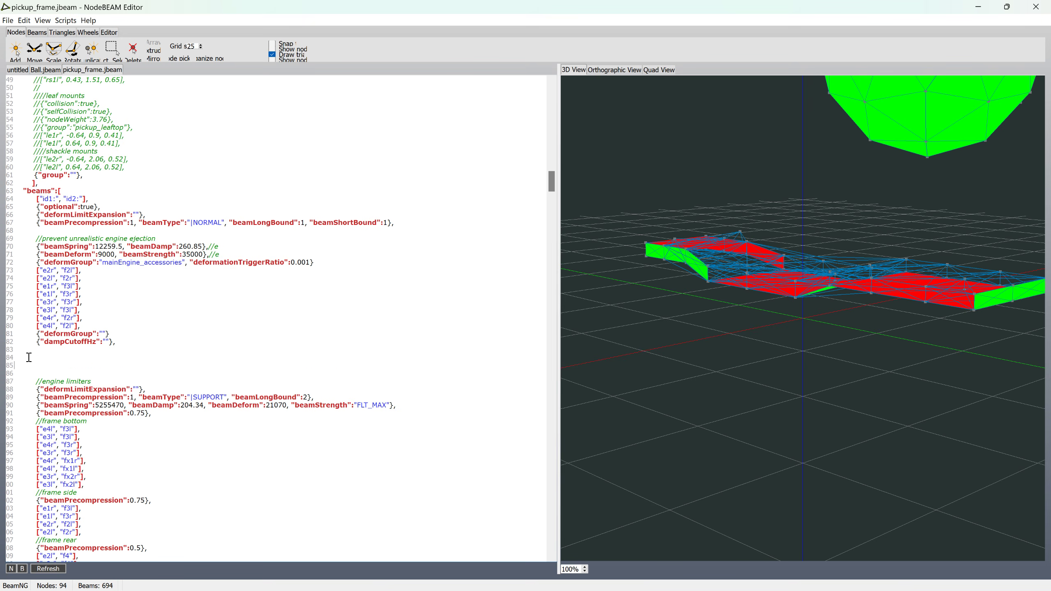
Step: Copy all beam lines from Ball.jbeam, nl36–nr31 through nr31–nr32, and paste them above //engine limiters in pickup_frame.jbeam
left_click(45, 69)
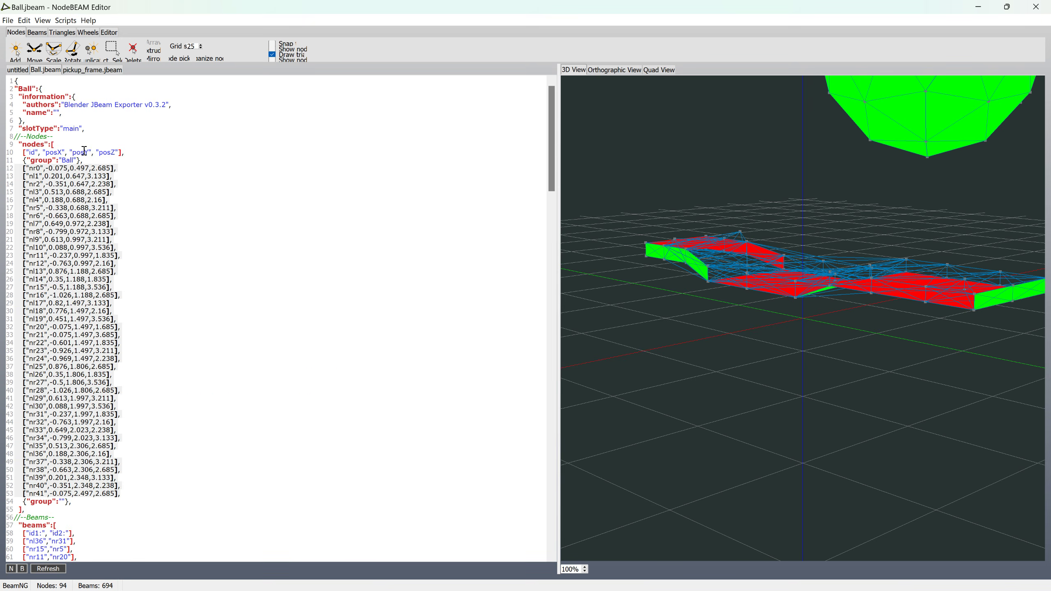
scroll(30, 527, "down", 5)
left_click(16, 425)
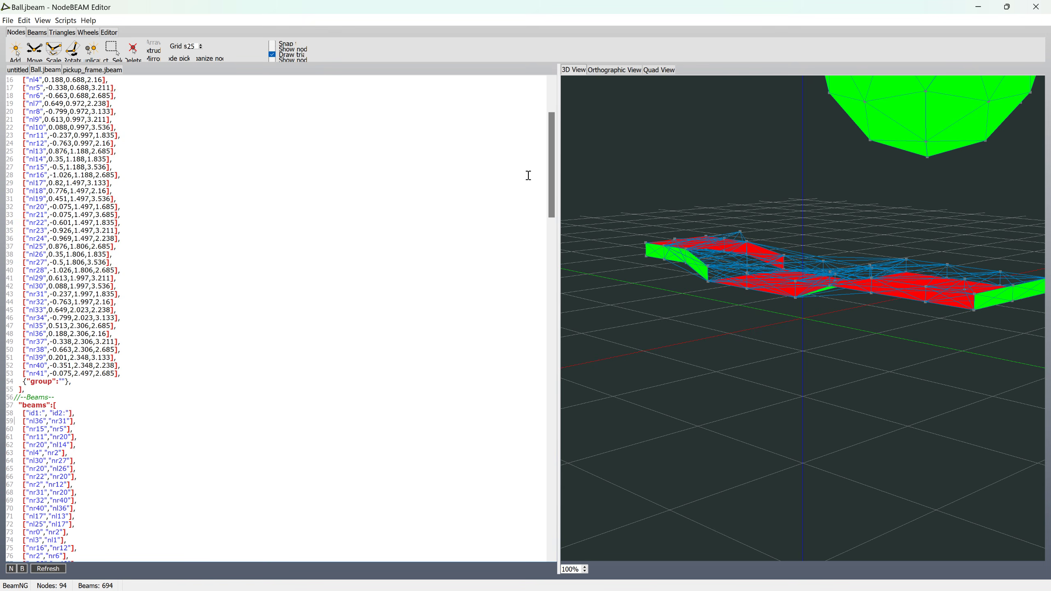
left_click_drag(549, 155, 549, 380)
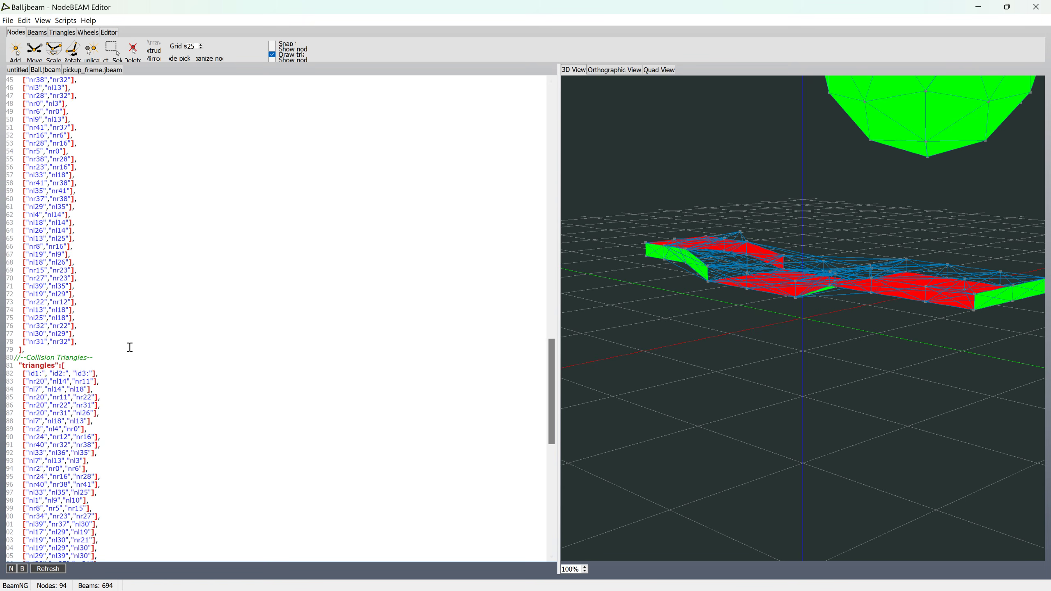
left_click(112, 341, "shift")
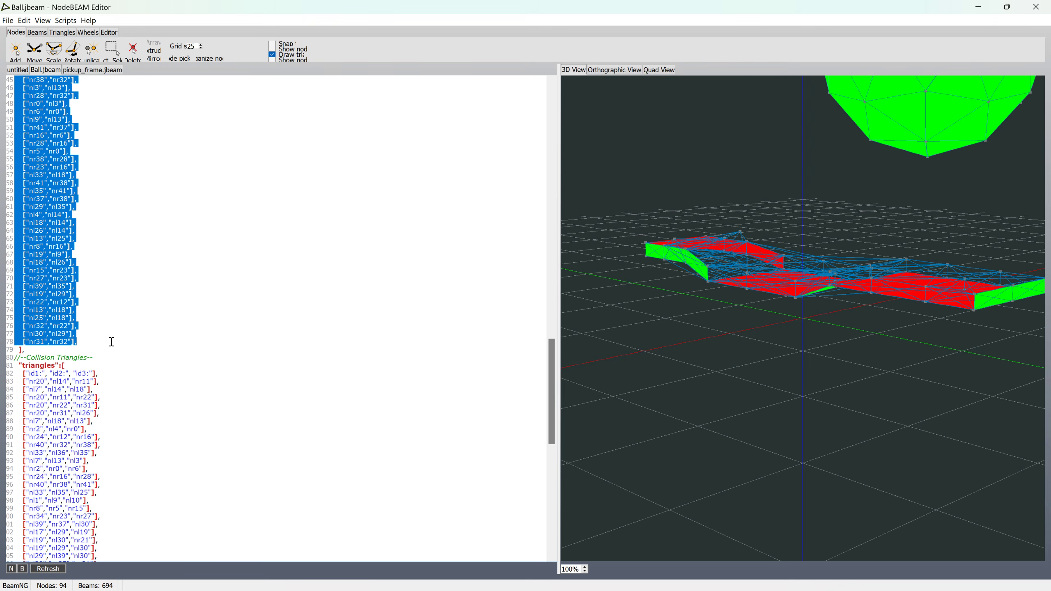
left_click(82, 69)
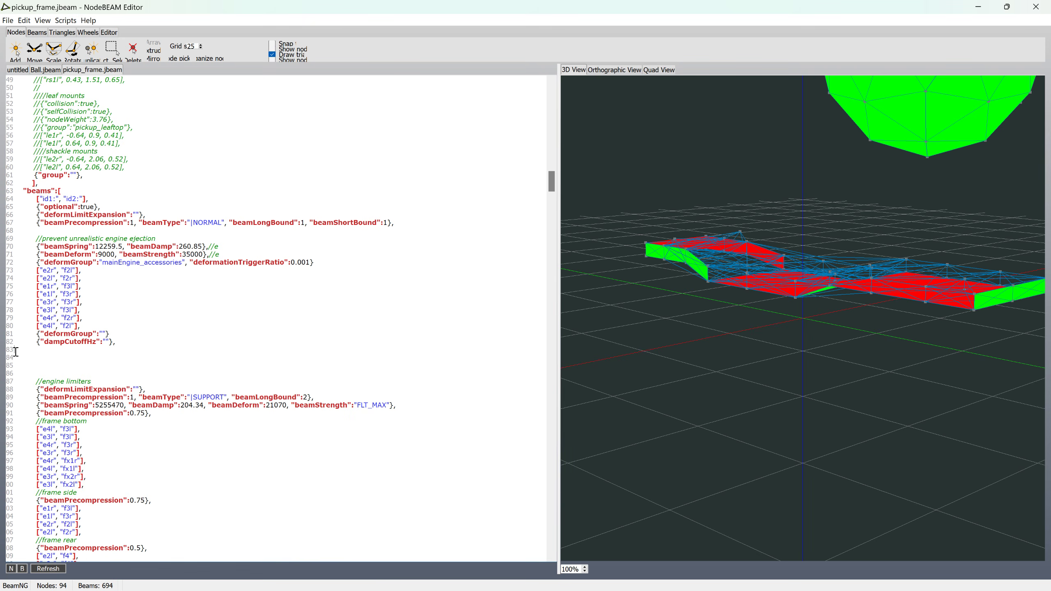
key("ctrl+v")
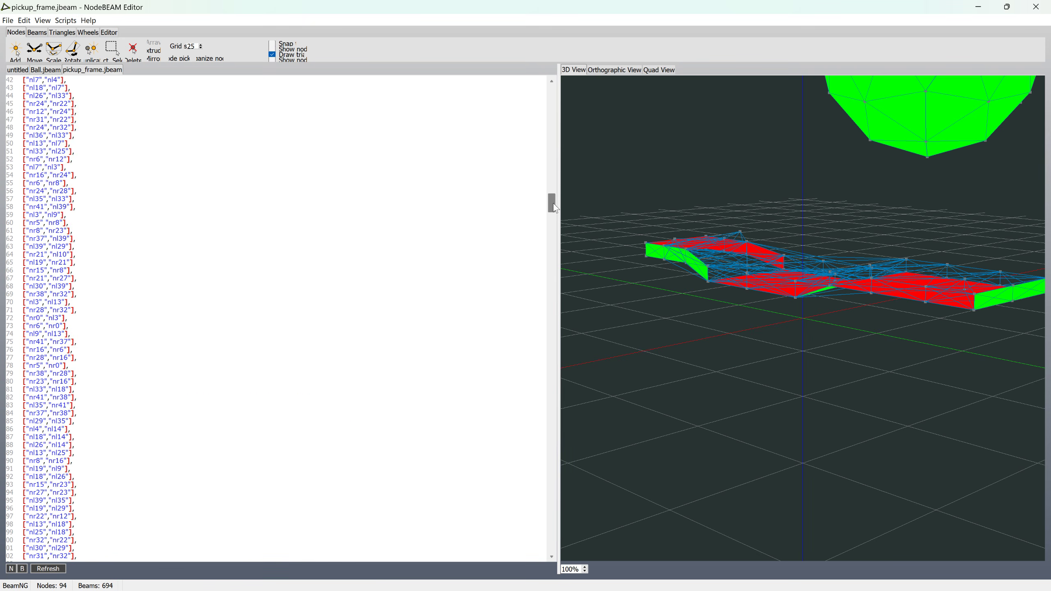
Step: Insert three more blank lines between the pasted ball beams and the //engine limiters comment
mouse_move(554, 207)
left_mouse_down()
mouse_move(553, 234)
mouse_move(553, 215)
left_mouse_up()
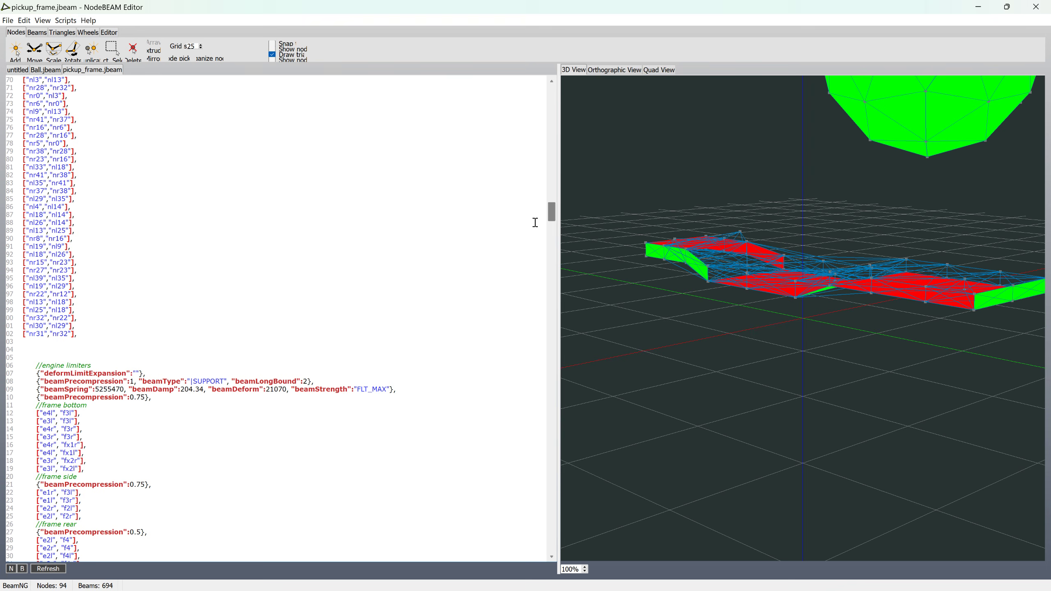
key("Return")
key("Return")
key("Return")
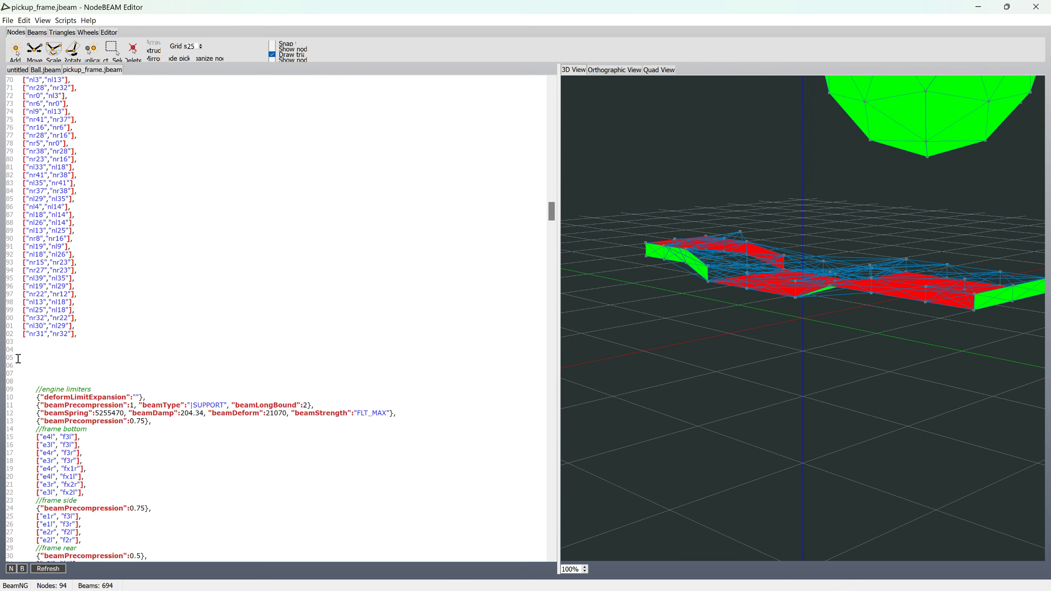
Step: Add single beams connecting the frame to the ball between nodes f20l–nl35, f20r–nr28 and f20–nr20
left_click(37, 32)
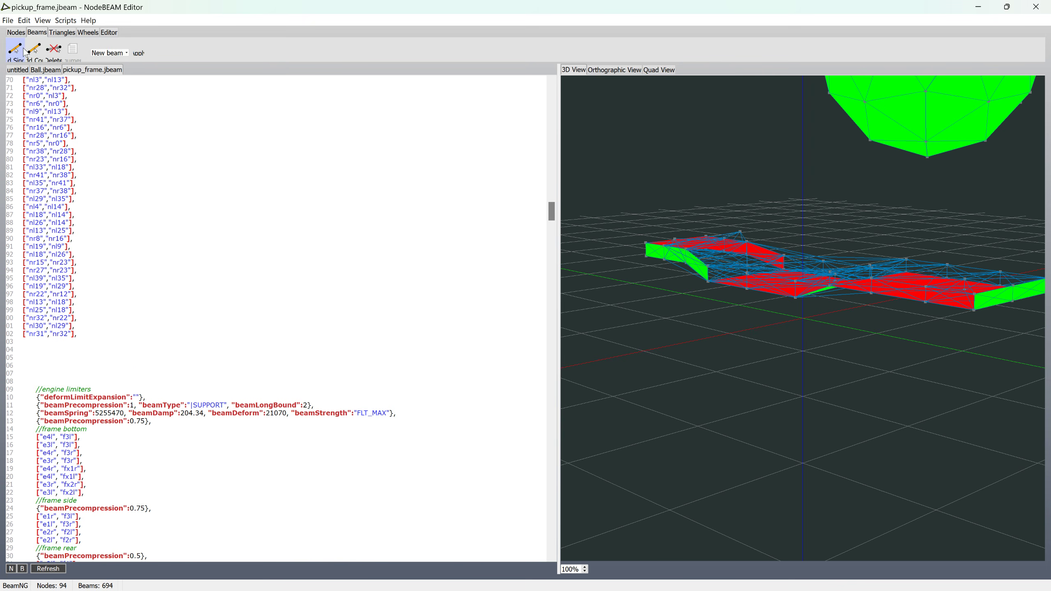
left_click(14, 51)
scroll(911, 200, "down", 2)
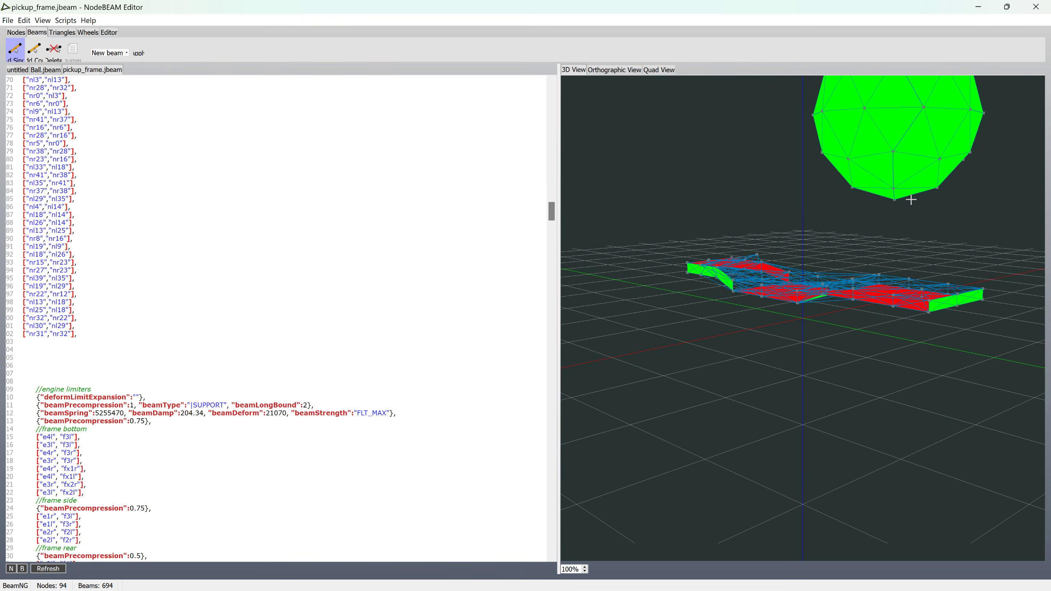
middle_click_drag(919, 221, 880, 223)
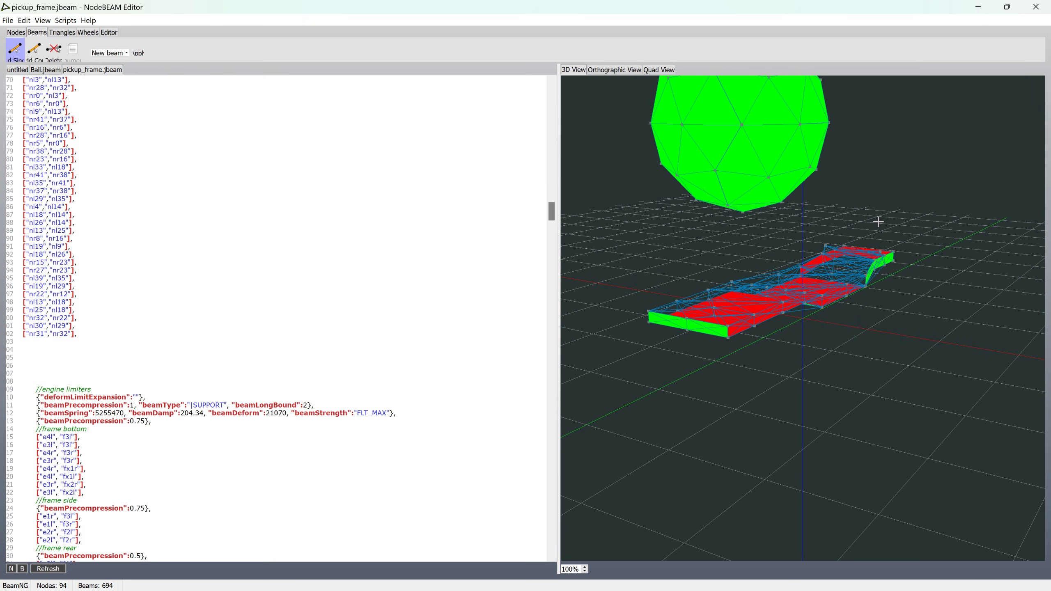
left_click(653, 306)
left_click(651, 122)
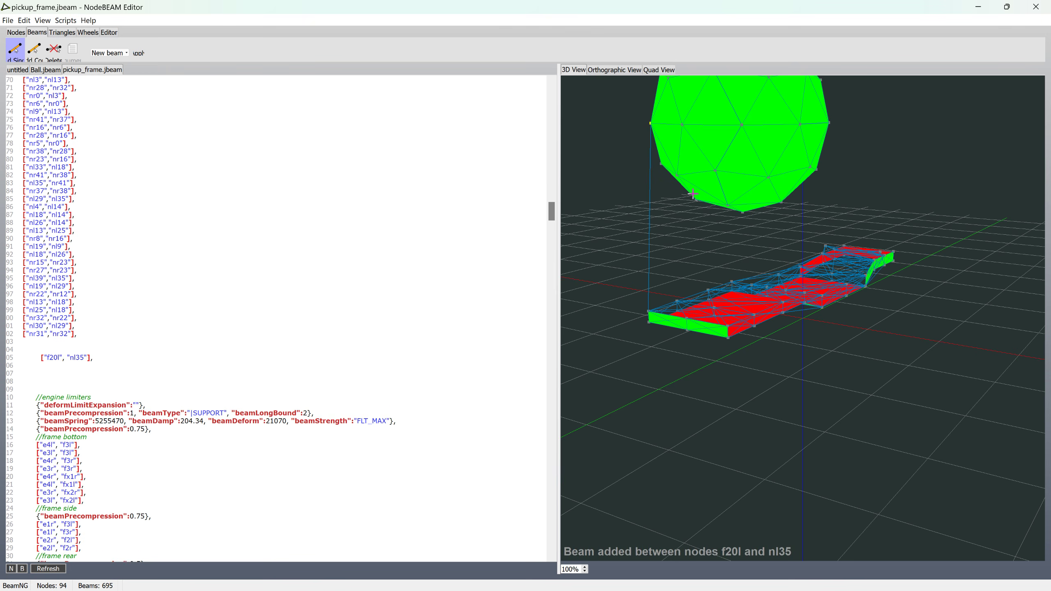
left_click(800, 124)
left_click(800, 124)
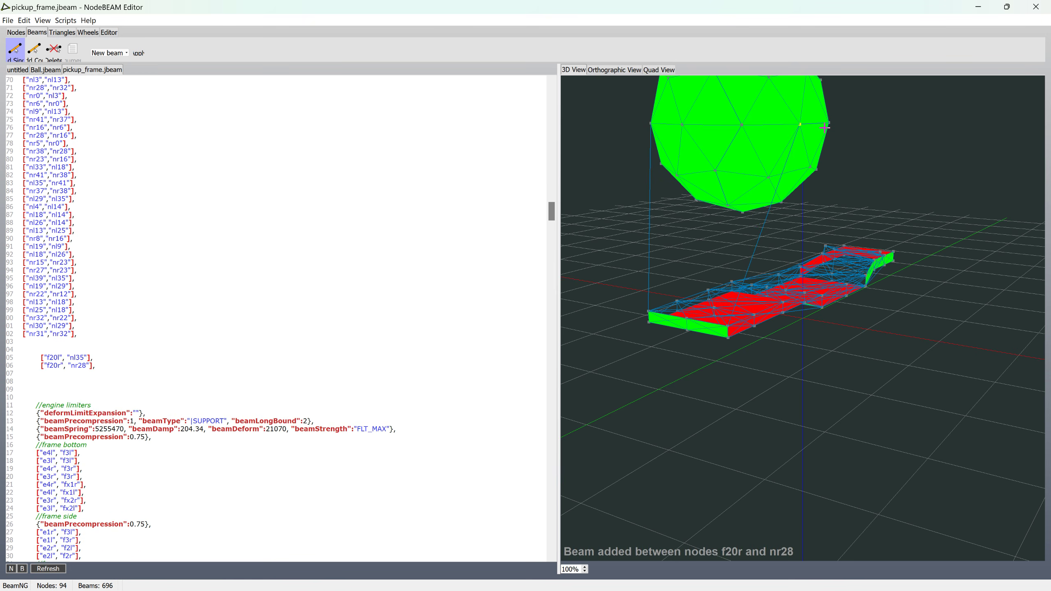
middle_click_drag(825, 128, 847, 138)
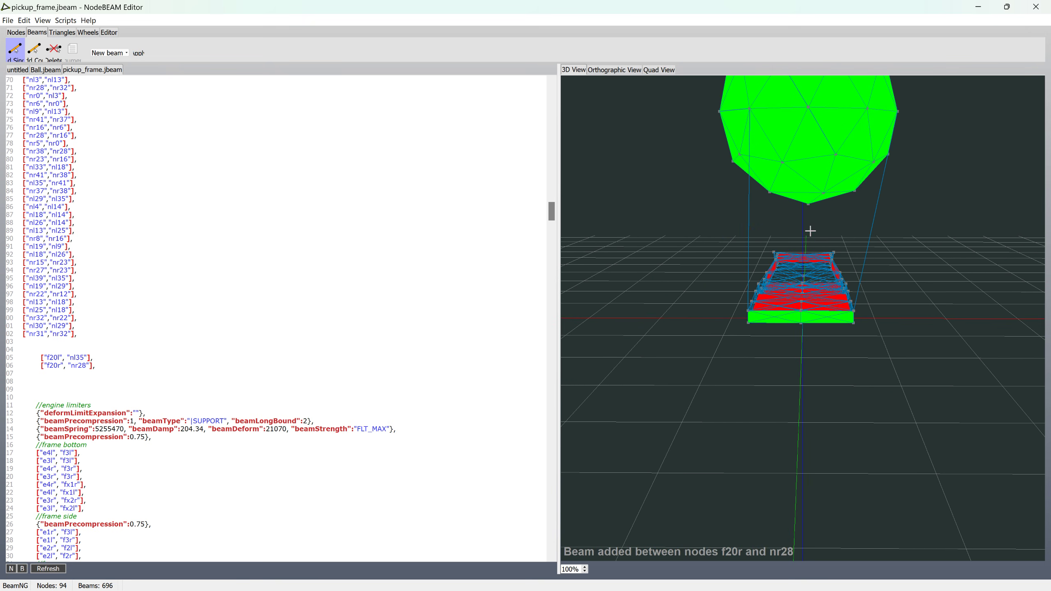
left_click(808, 204)
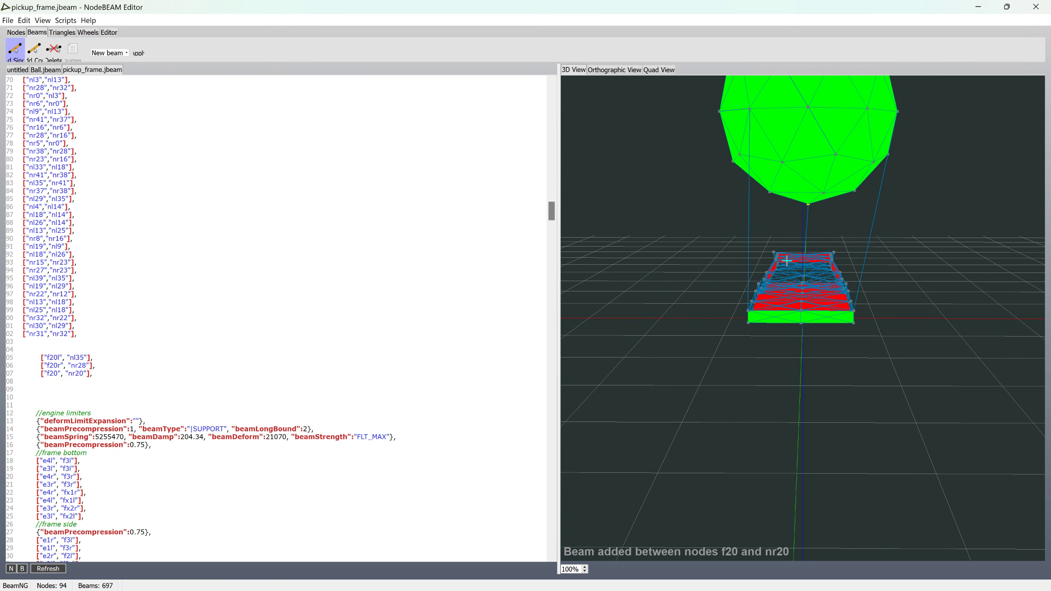
Step: Add beams between frame and ball nodes f19l–nl18, f19r–nr22, nl26–fs1l, fs1r–nr22 and nr31–f14r
left_click(750, 289)
left_click(733, 162)
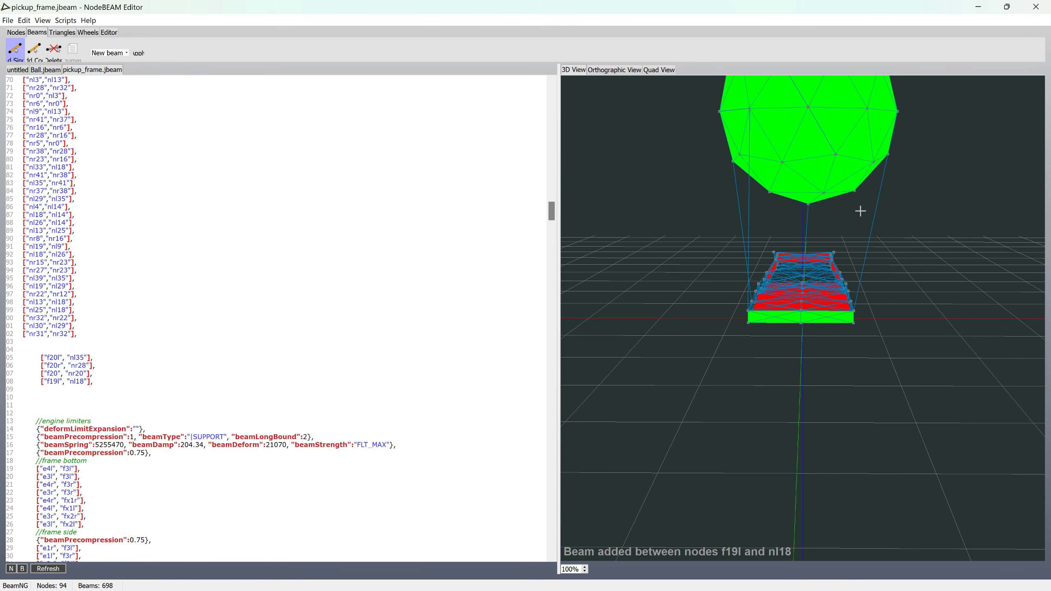
left_click(855, 192)
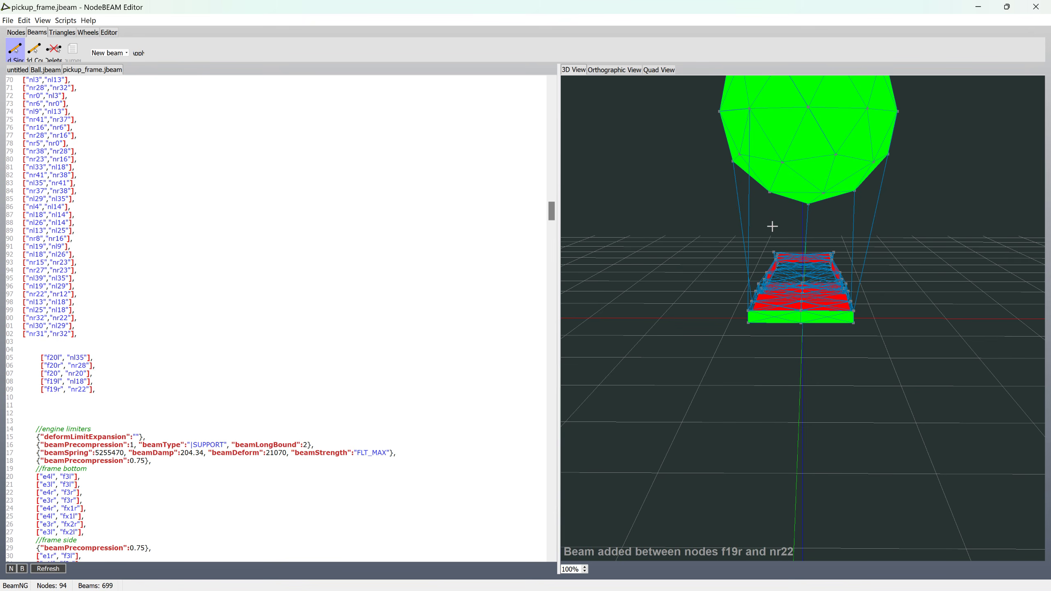
left_click(774, 252)
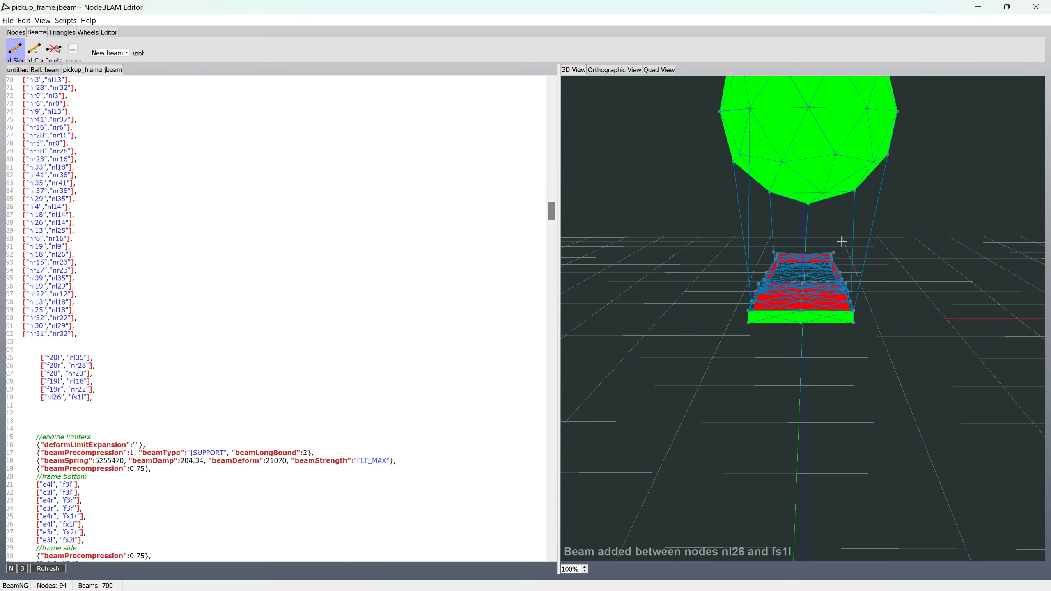
left_click(843, 192)
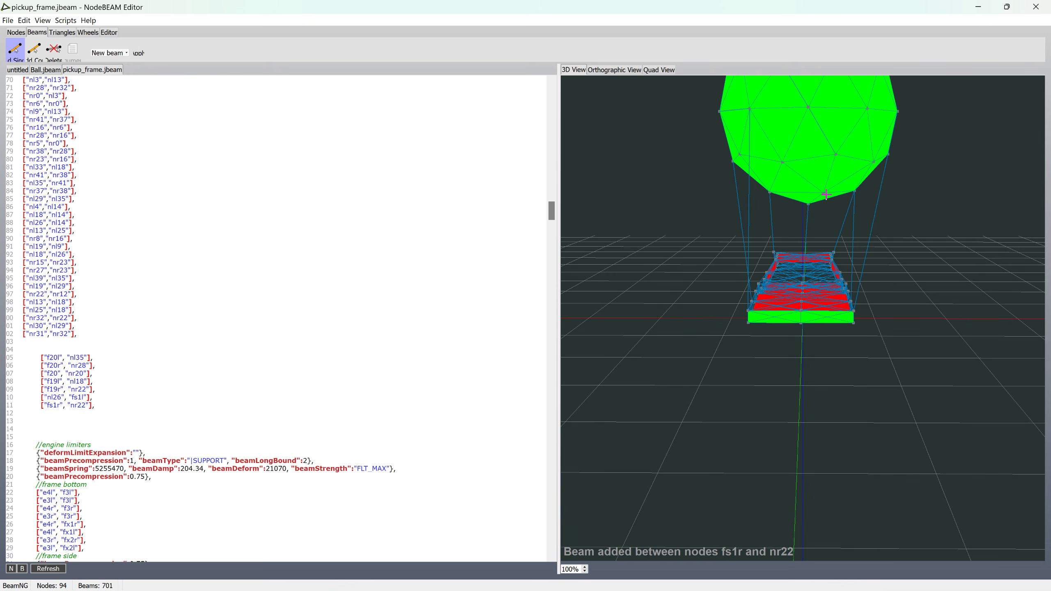
left_click(840, 271)
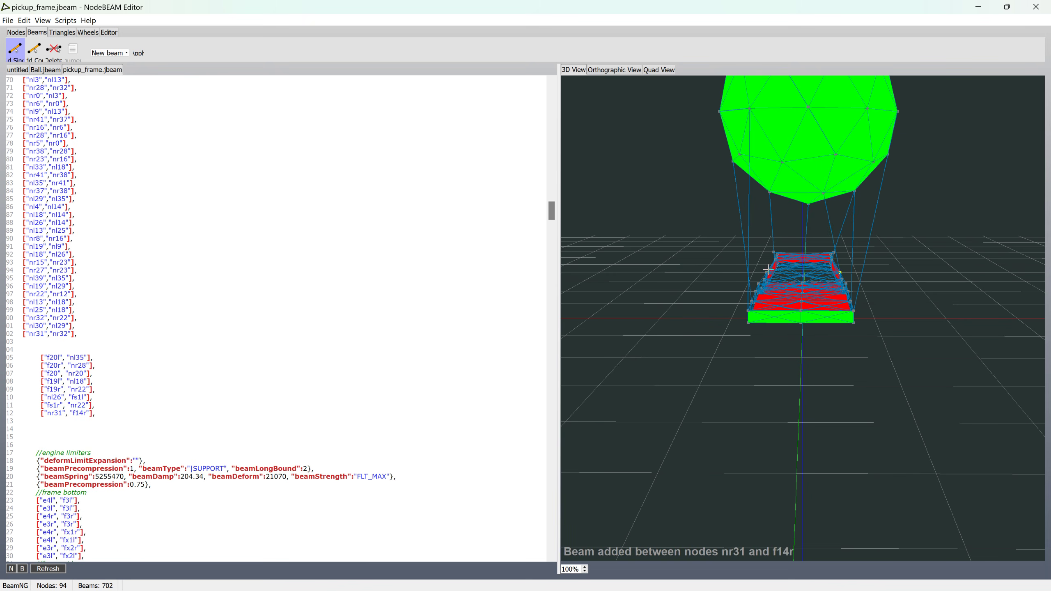
Step: Connect the frame to the ball's underside with beams f14l–nl36, nl4–f7 and f17r–nr2
left_click(768, 272)
left_click(783, 165)
middle_click_drag(773, 167, 826, 171)
left_click(856, 165)
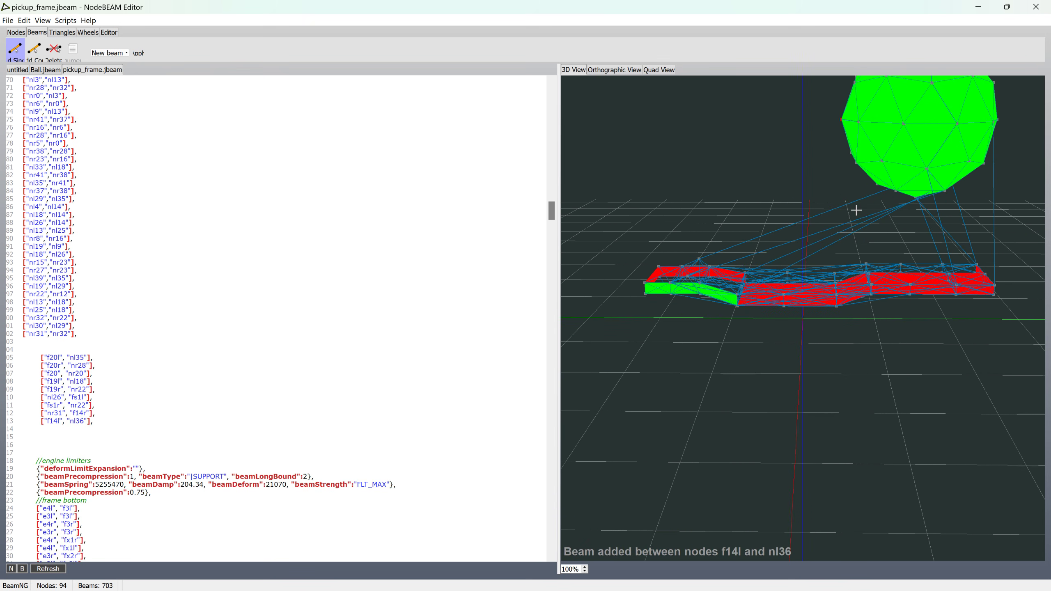
left_click(869, 284)
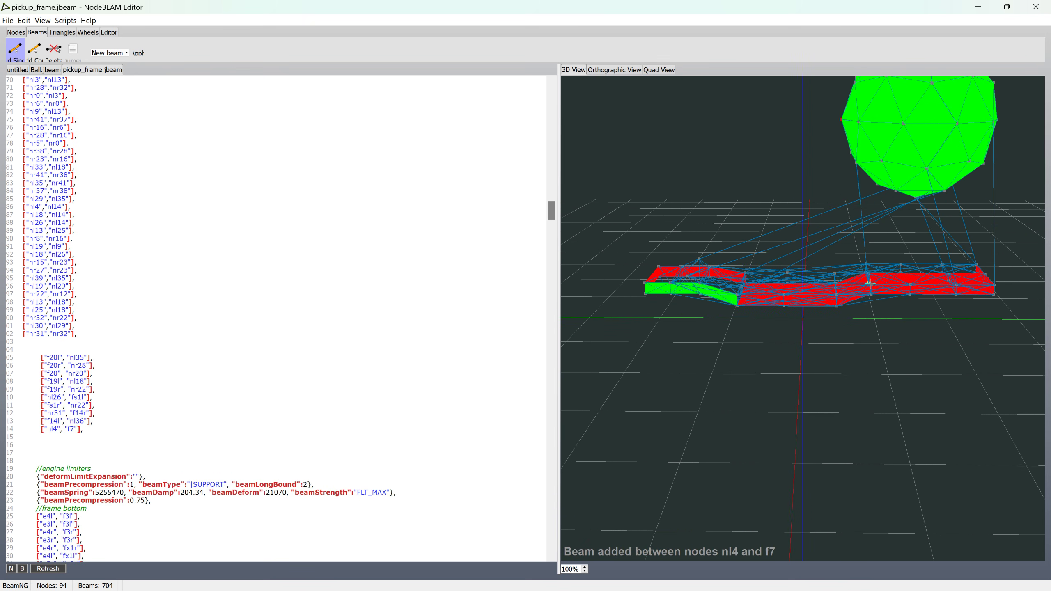
left_click(866, 252)
left_click(850, 153)
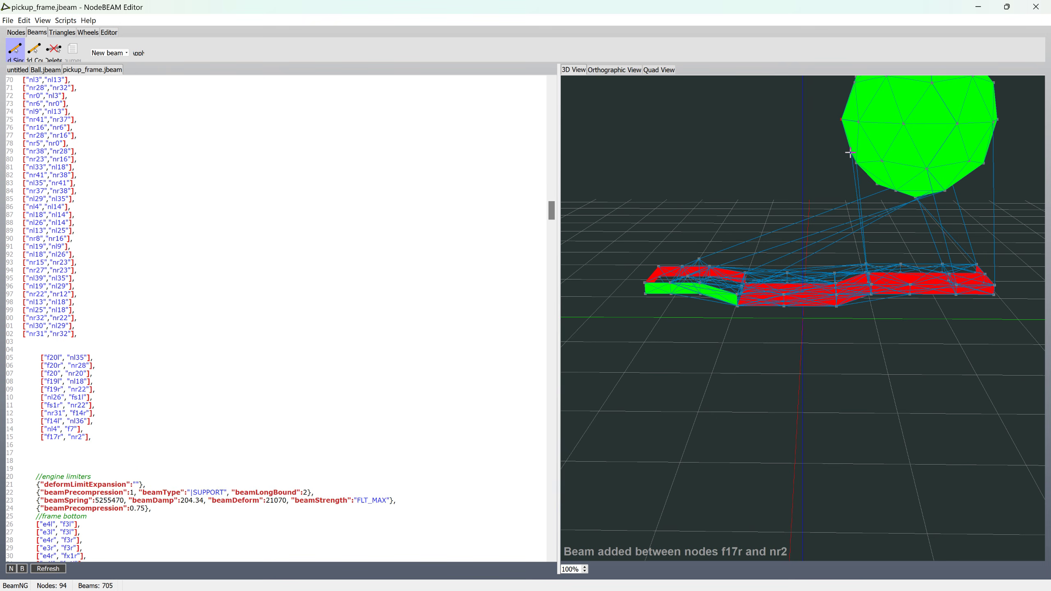
Step: Add further frame-to-ball beams between nodes f16r–nr0, nl3–f16 and f20–nl39
left_click(834, 273)
left_click(846, 122)
left_click(860, 123)
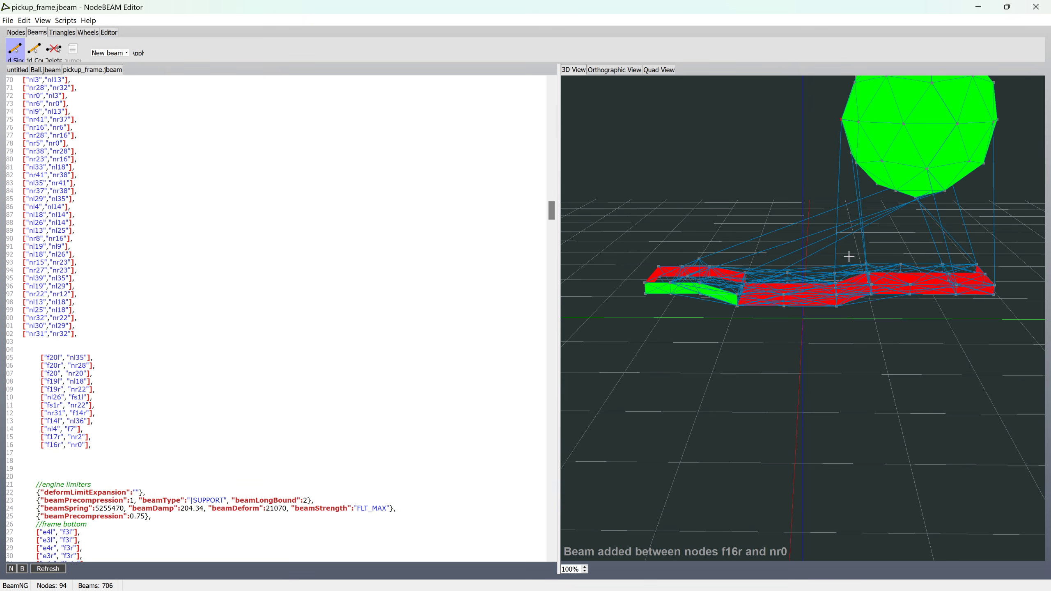
left_click(836, 284)
left_click(985, 274)
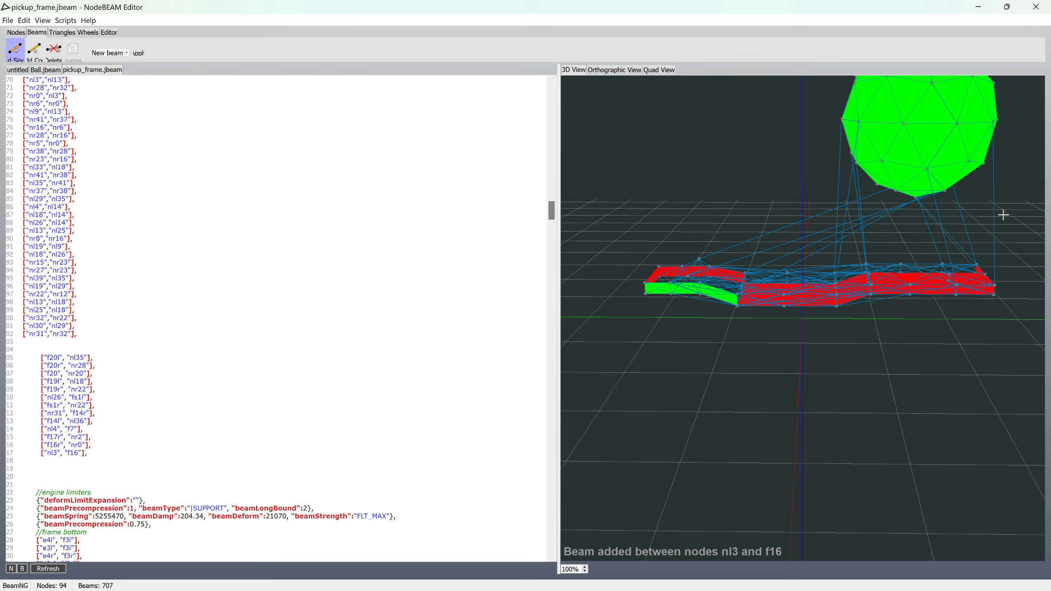
left_click(993, 84)
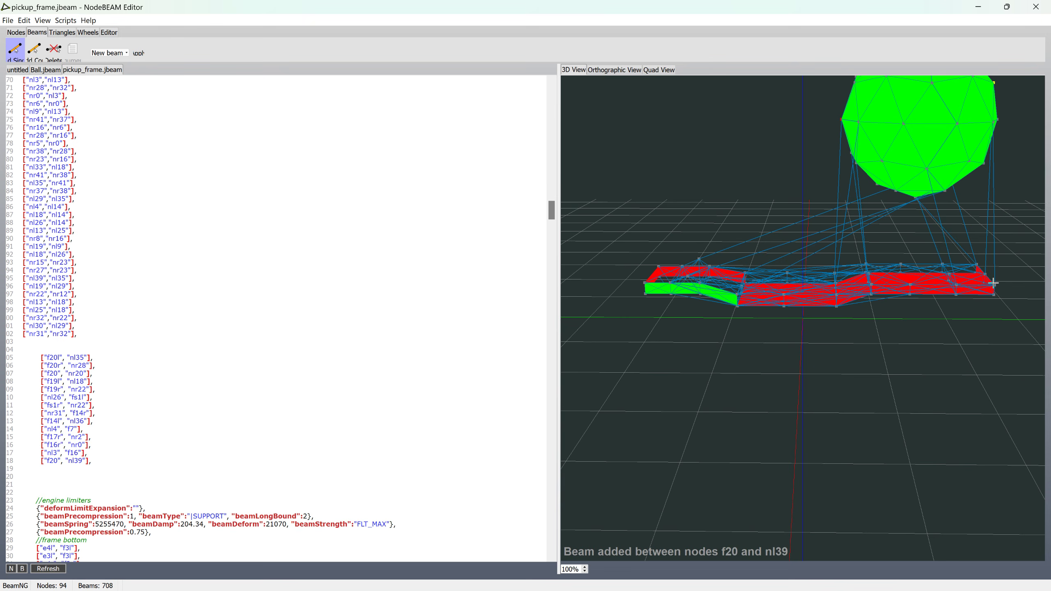
Step: Brace the upper part of the ball to the frame with beams f20l–nl30, f20r–nl17 and nl19–f19
scroll(992, 265, "down", 1)
left_click(942, 93)
left_click(952, 274)
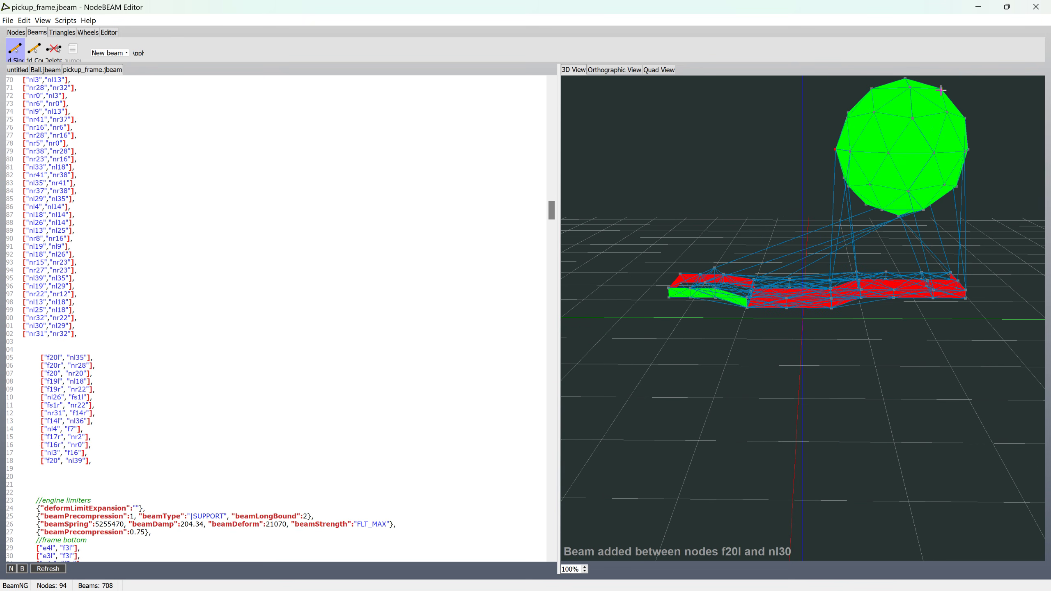
left_click(952, 271)
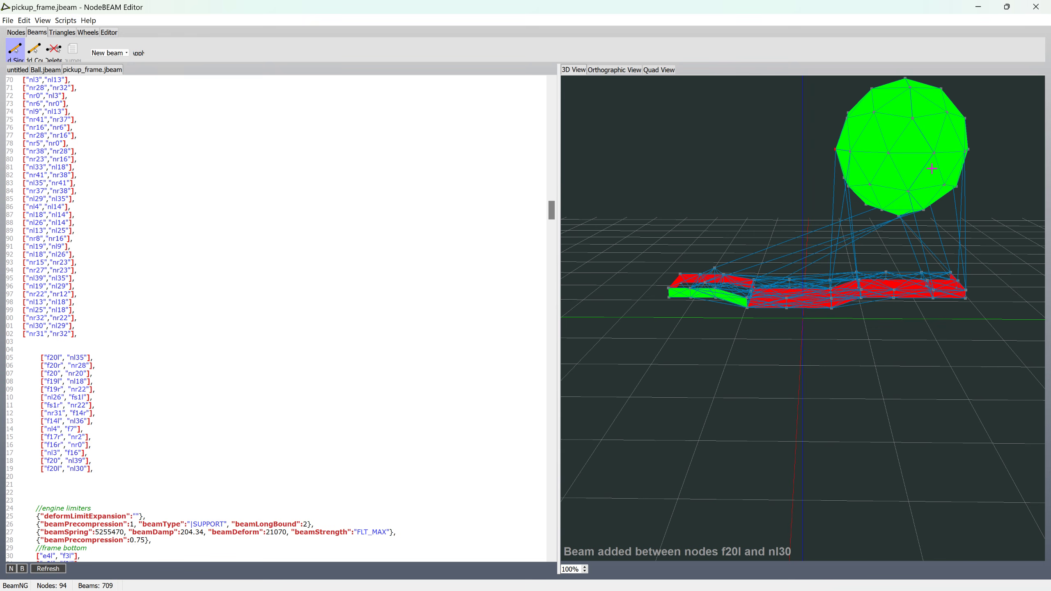
left_click(914, 120)
left_click(923, 210)
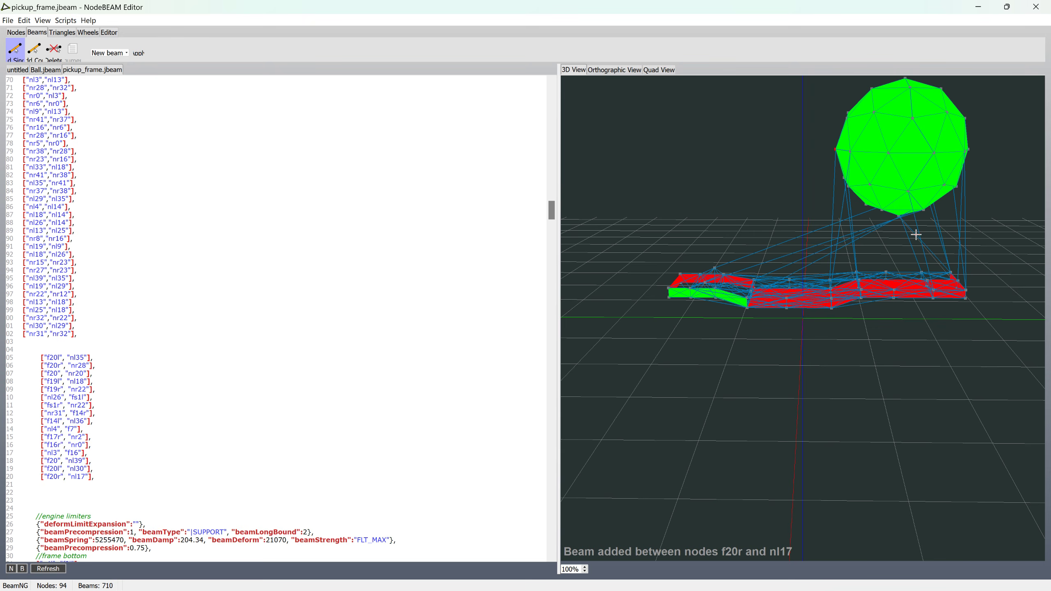
left_click(929, 281)
left_click(887, 274)
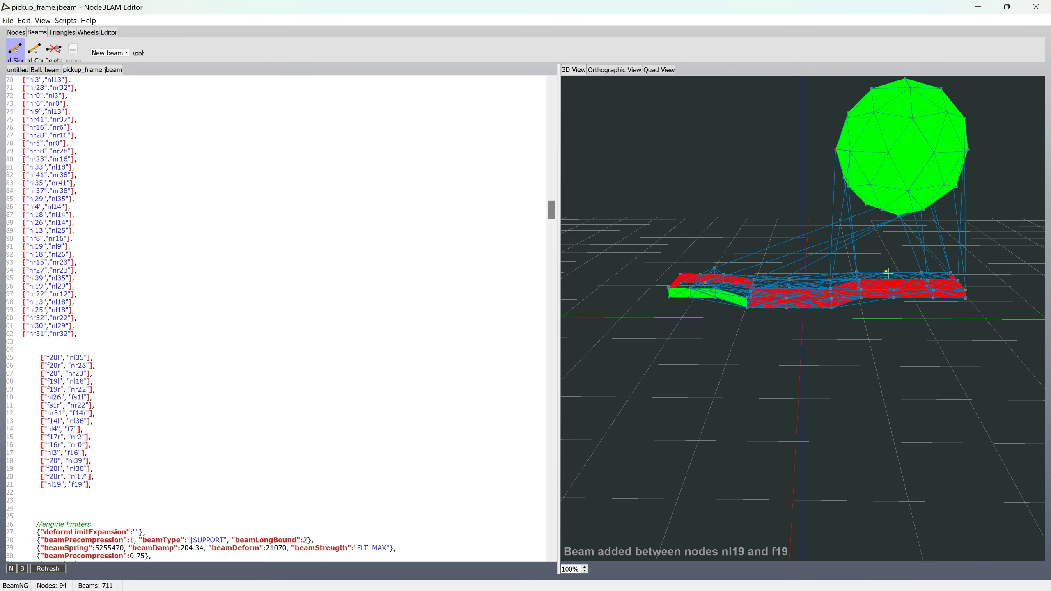
Step: Add beams between frame and ball nodes f18r–nr21, nl10–f18l and f19l–nl30
left_click(905, 80)
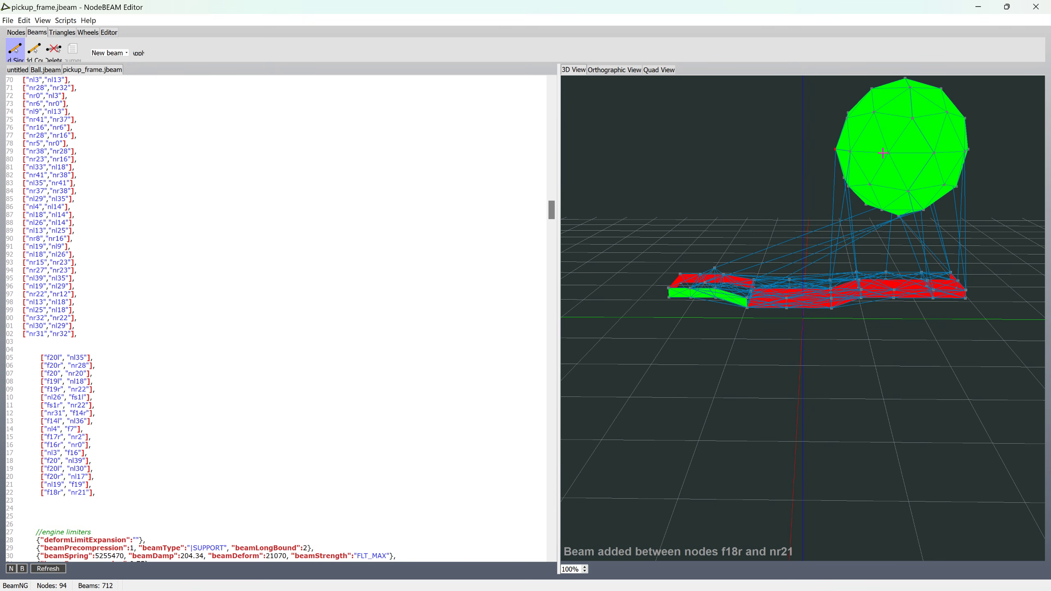
left_click(894, 290)
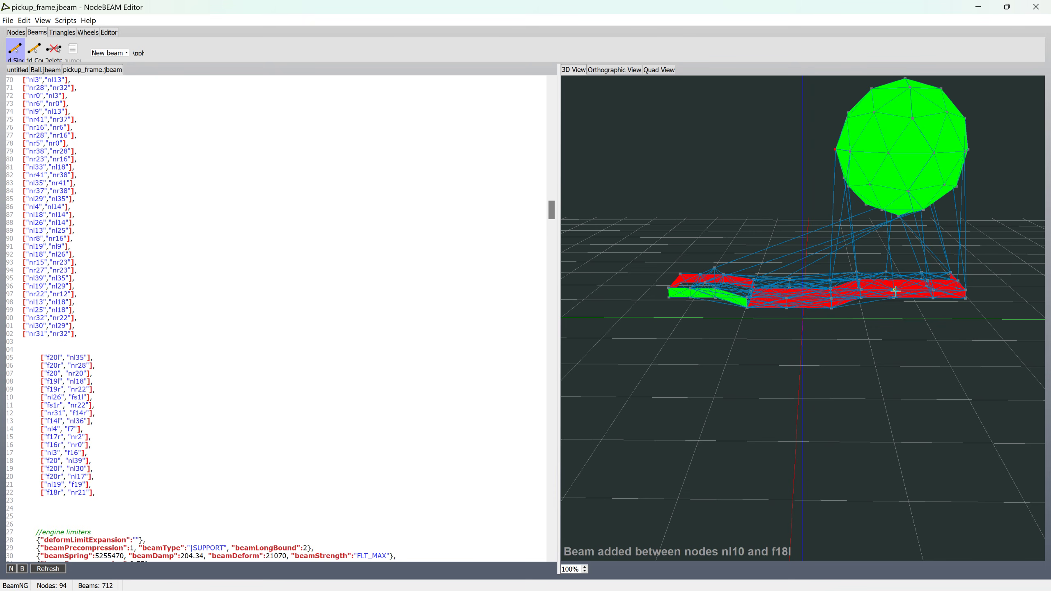
left_click(934, 289)
left_click(941, 89)
middle_click_drag(943, 110, 849, 175)
Step: Connect the frame's forward section to the ball with beams nr6–f15r and f15l–nl4, and leave beam creation
left_click(753, 154)
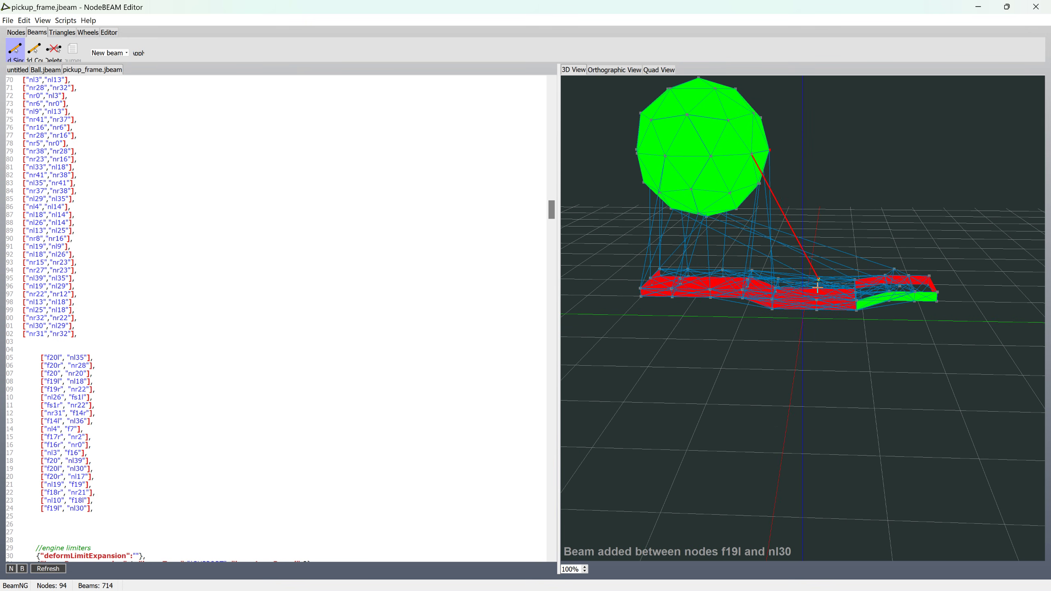
left_click(819, 291)
left_click(819, 279)
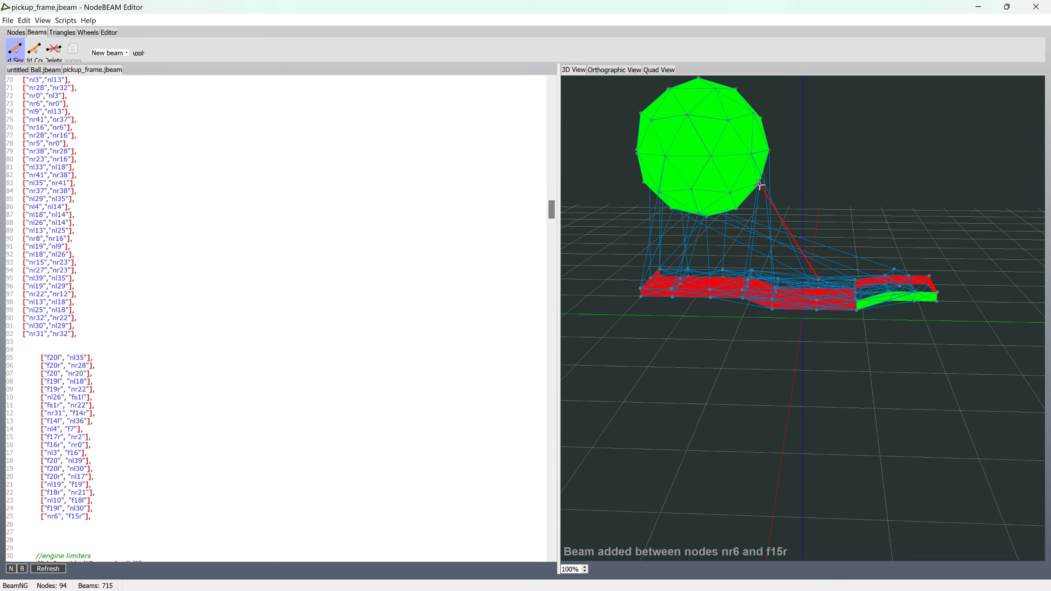
left_click(760, 183)
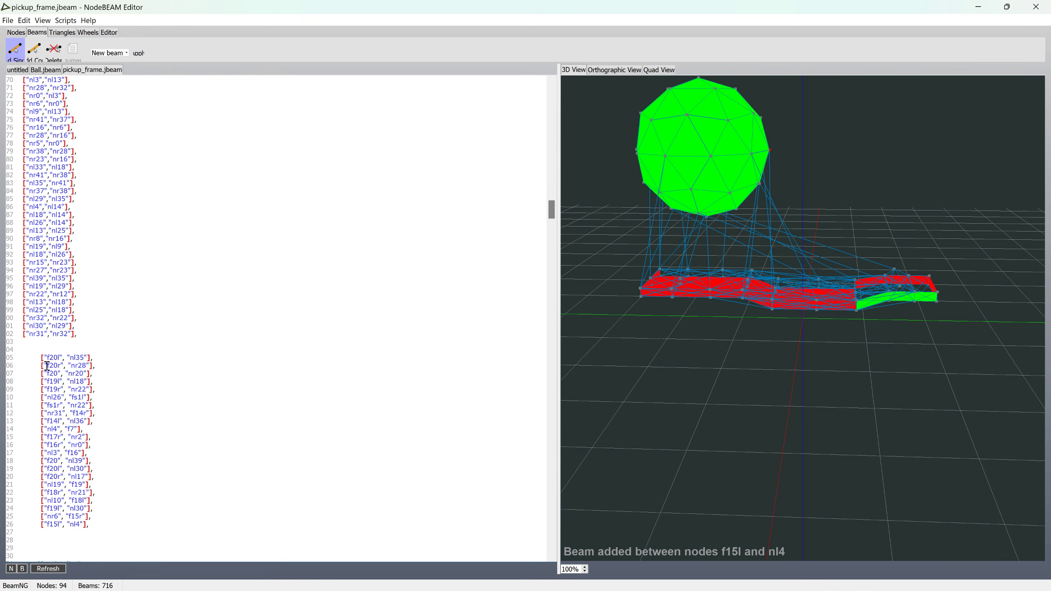
left_click_drag(553, 209, 513, 218)
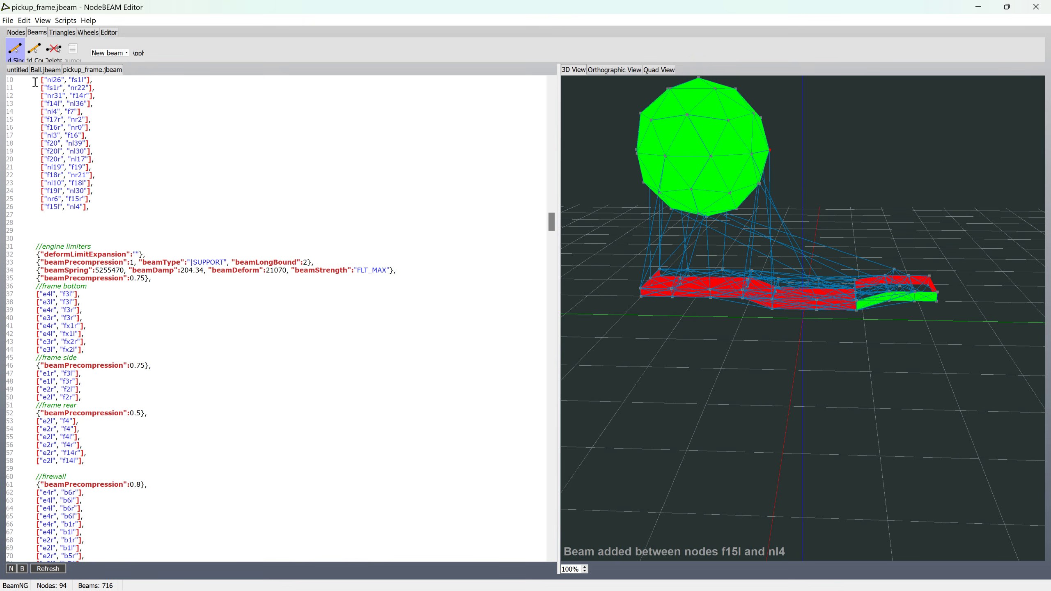
left_click(15, 54)
Step: Copy all collision triangle entries from Ball.jbeam, excluding the id header line
left_click(49, 72)
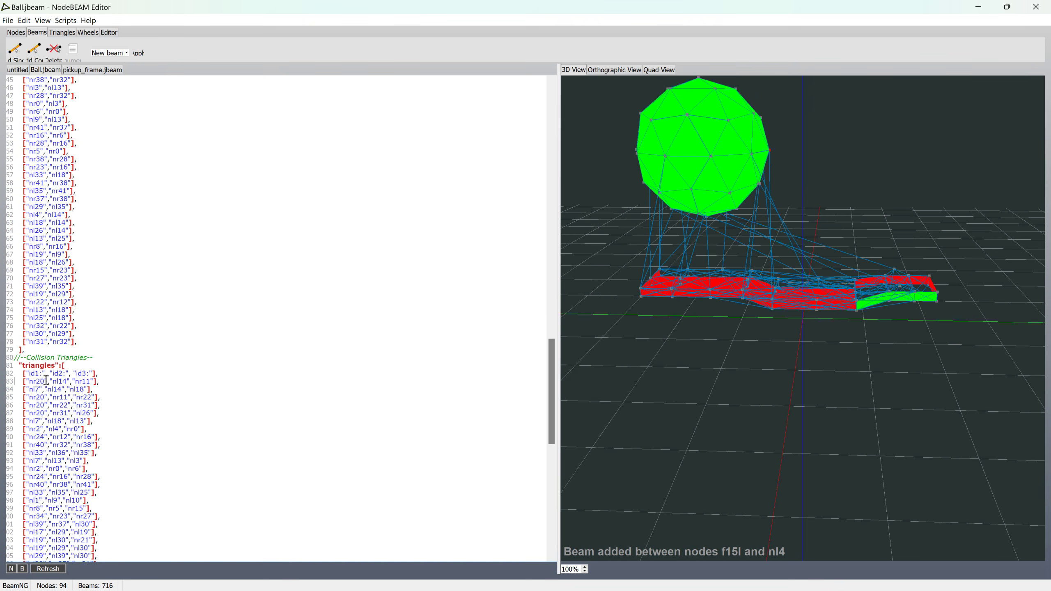
left_click_drag(553, 377, 553, 501)
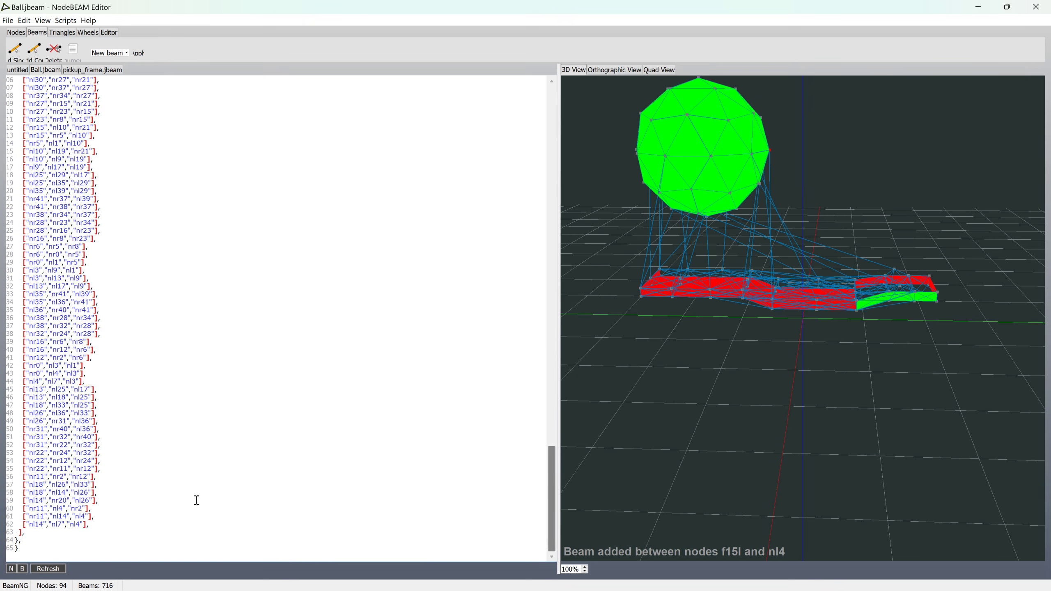
left_click(96, 526, "shift")
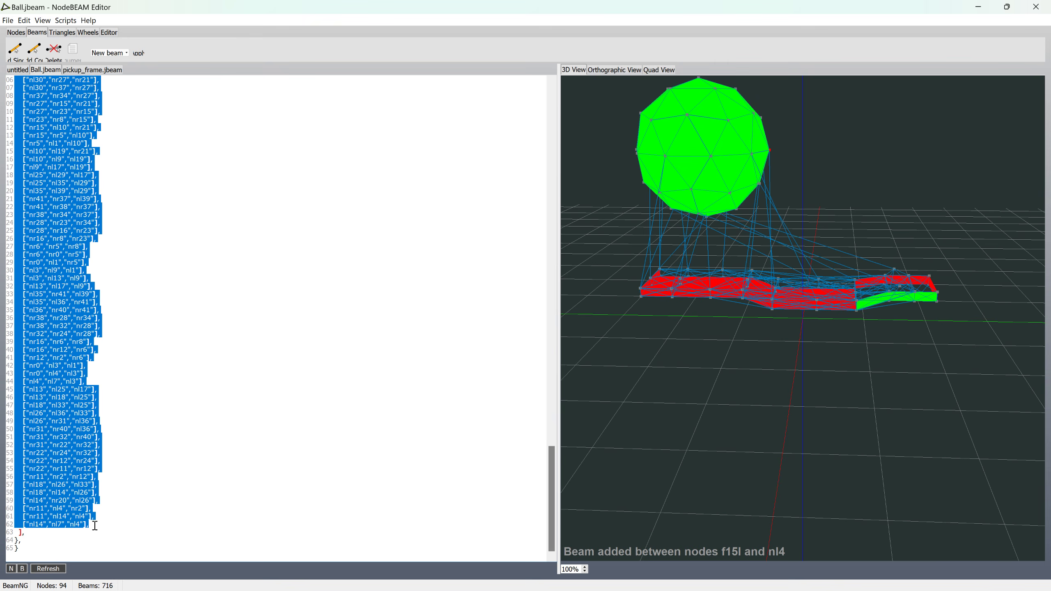
Step: Paste the ball's collision triangles after the last frame triangle in pickup_frame.jbeam and save the file
left_click(83, 70)
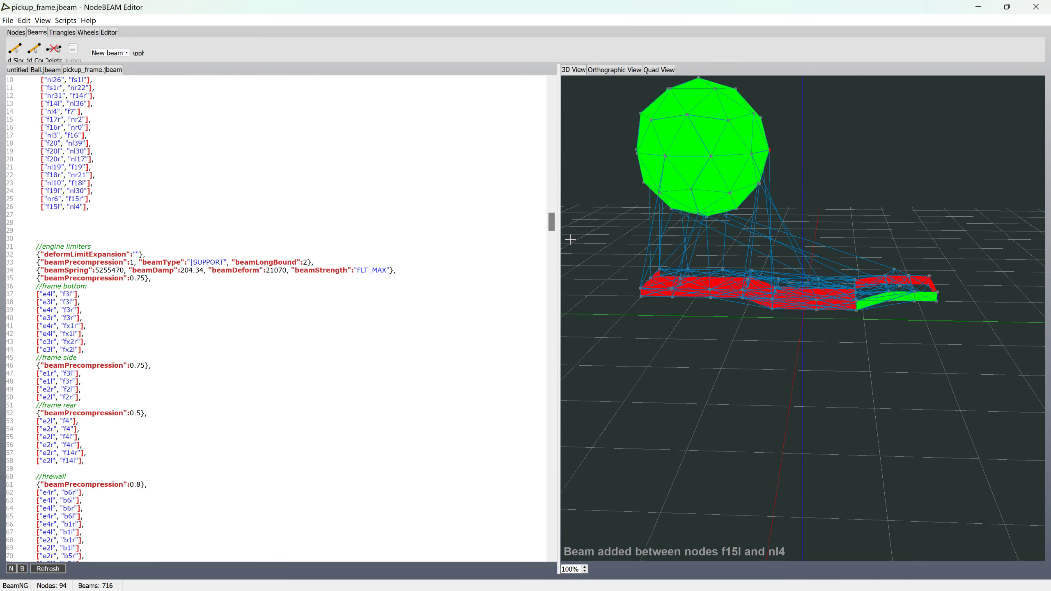
left_click_drag(554, 218, 538, 534)
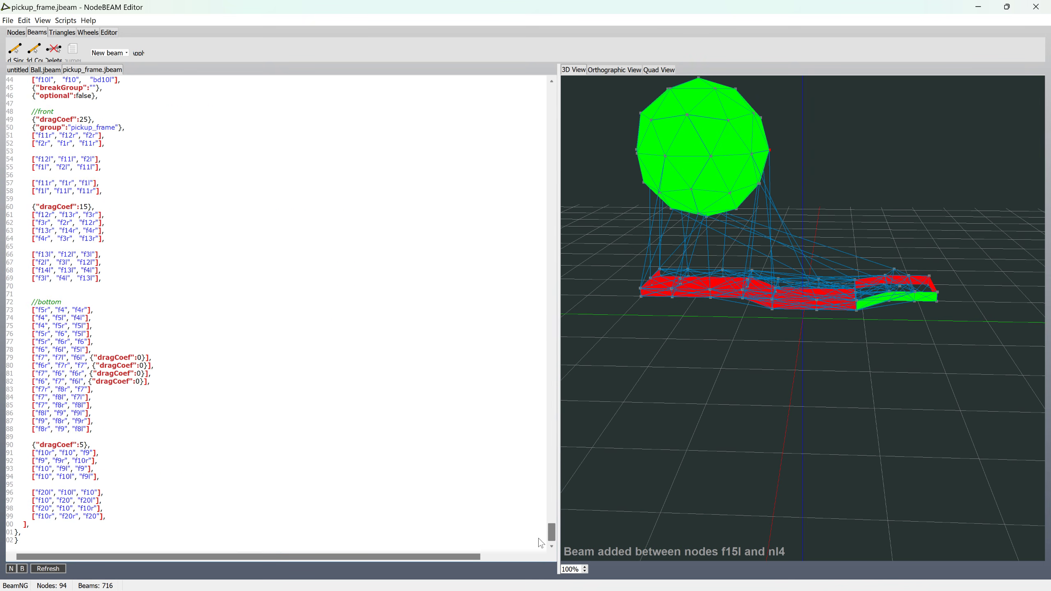
key("Return")
key("Return")
key("Return")
key("ctrl+v")
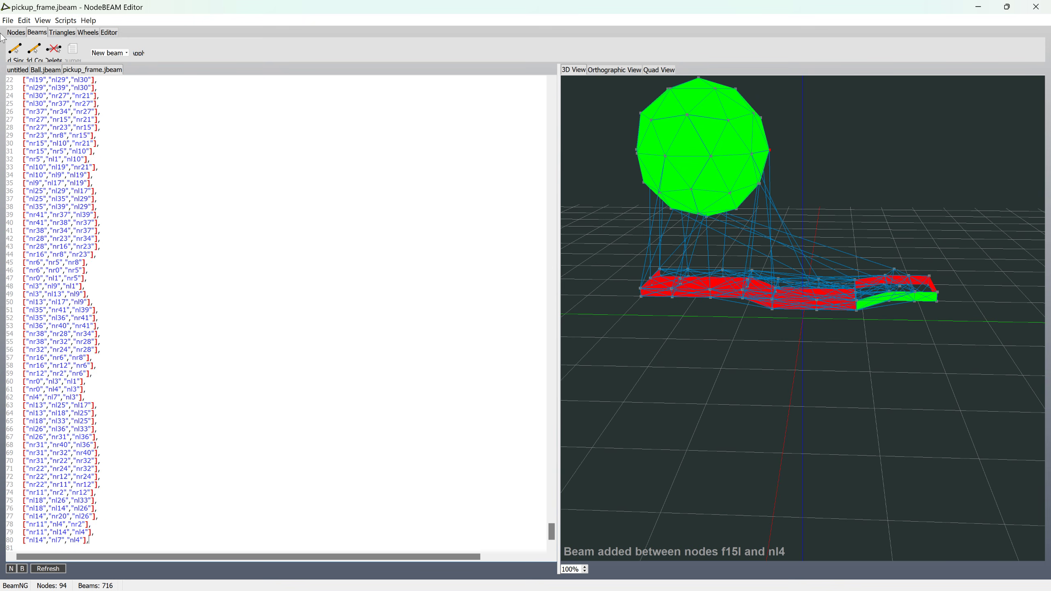
left_click(8, 21)
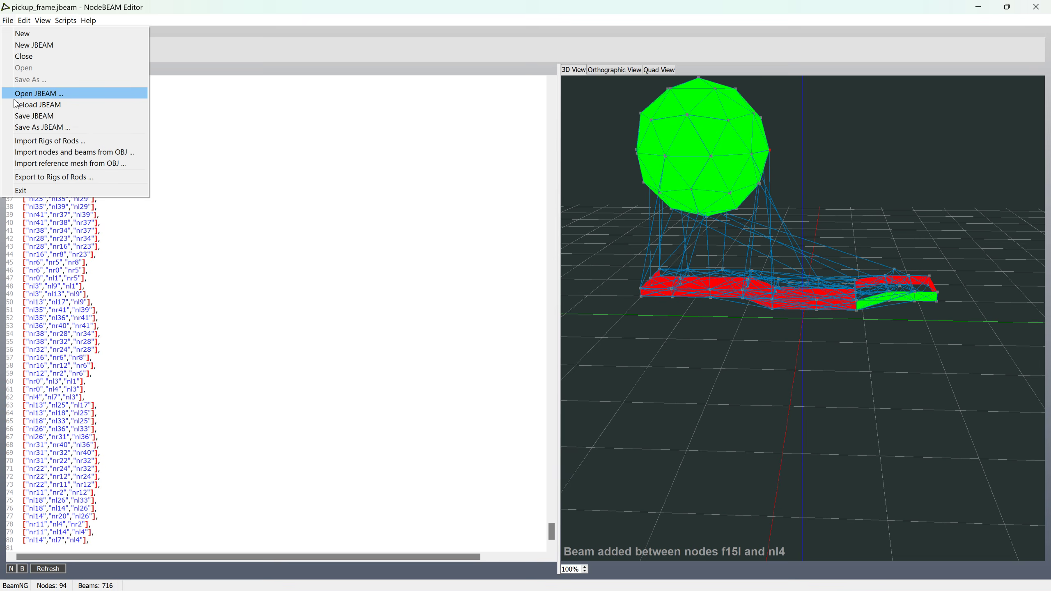
left_click(18, 115)
Step: Launch BeamNG.drive and start Freeroam on the Grid, Small, Pure map at the default spawn point
left_click(979, 7)
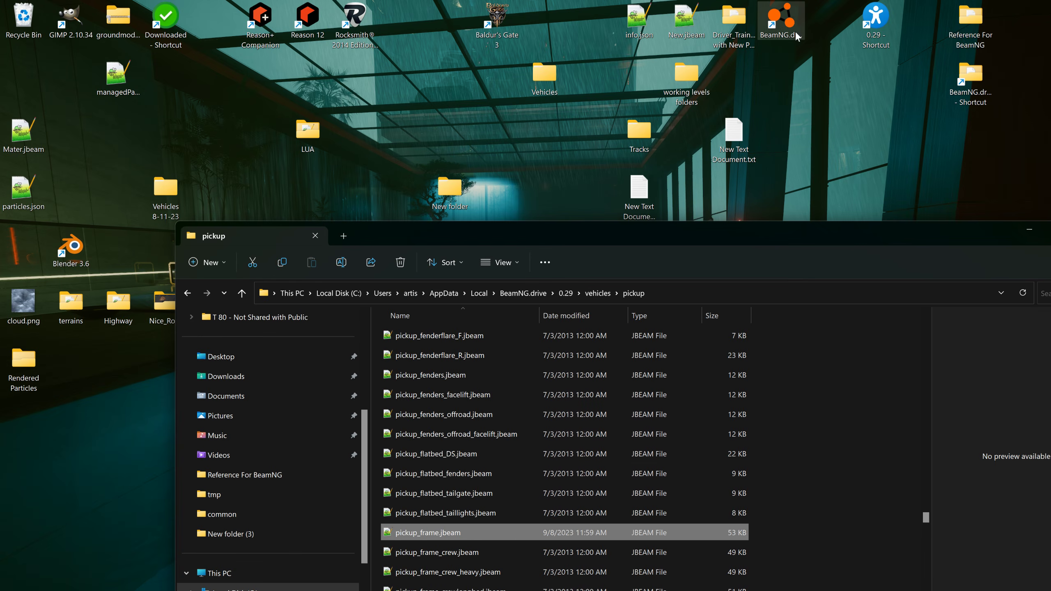
double_click(794, 17)
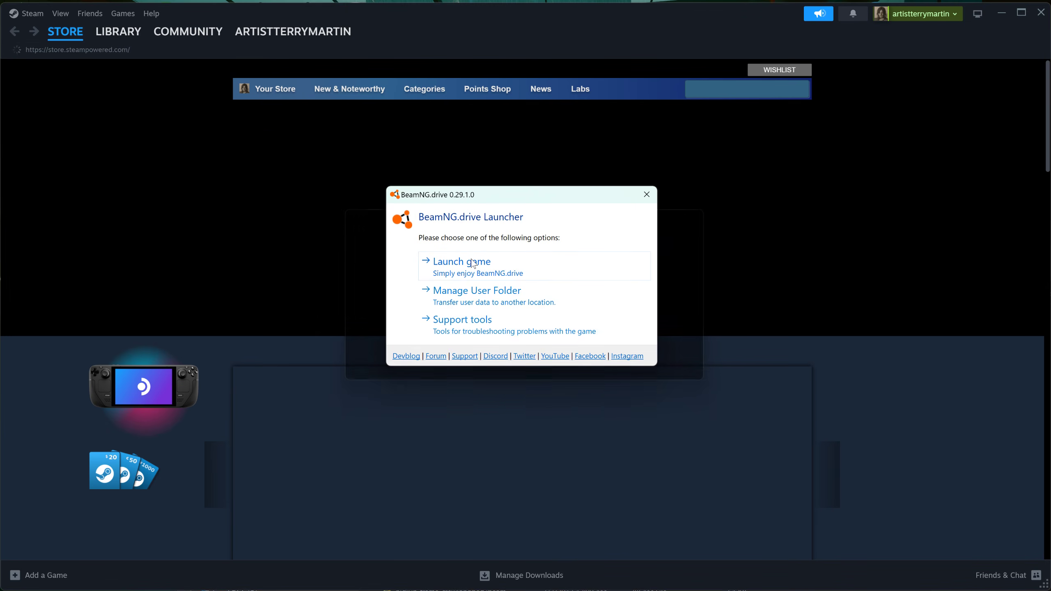
left_click(473, 262)
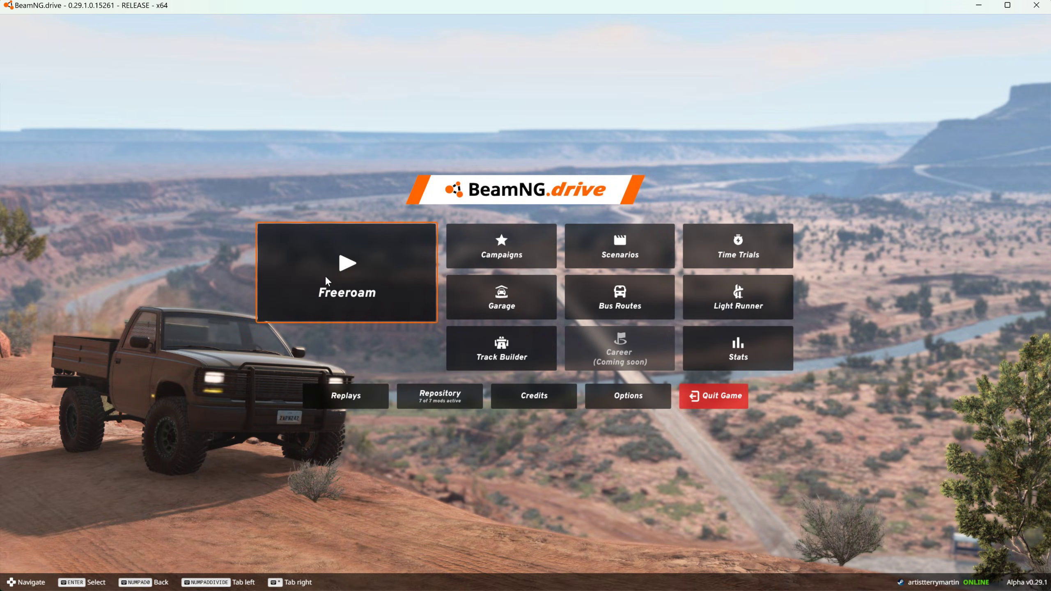
left_click(325, 278)
left_click(707, 230)
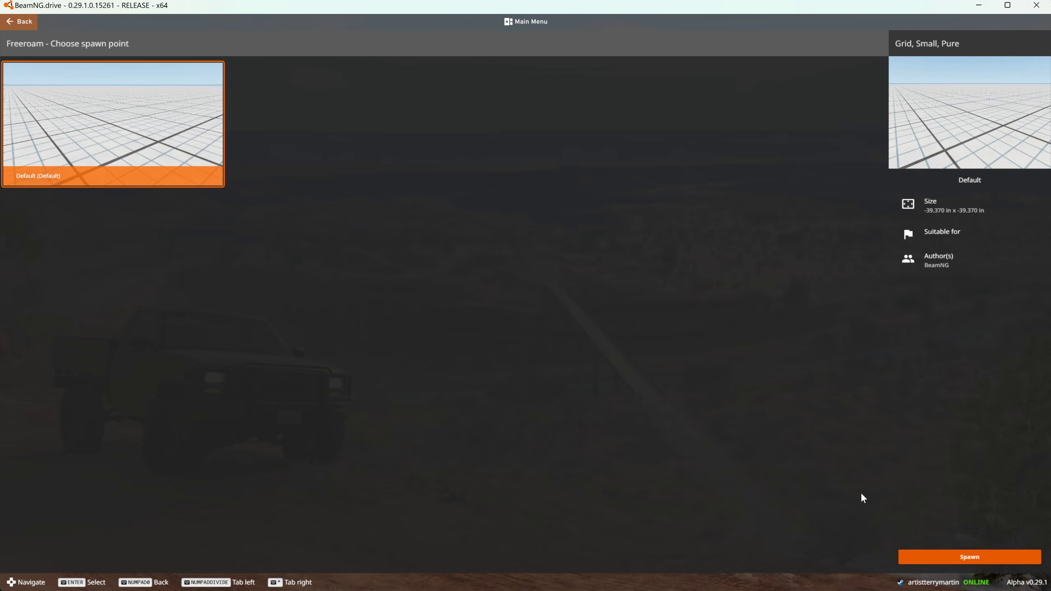
left_click(936, 562)
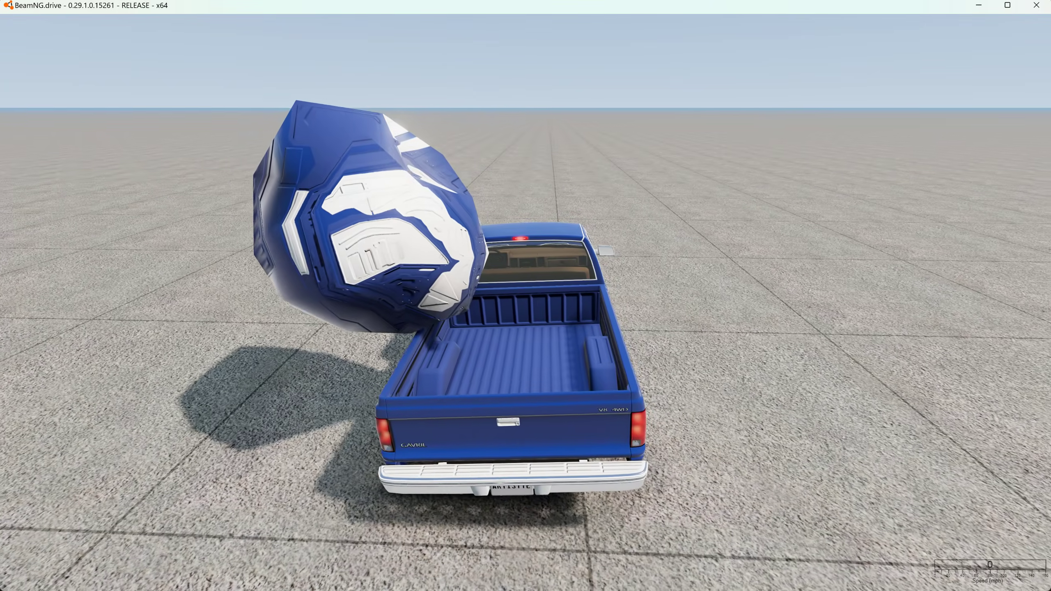
Step: Test-drive the pickup, reset it, and examine from several sides how the ball is attached and deforms
right_click_drag(795, 308, 645, 308)
key("Up")
key("Right")
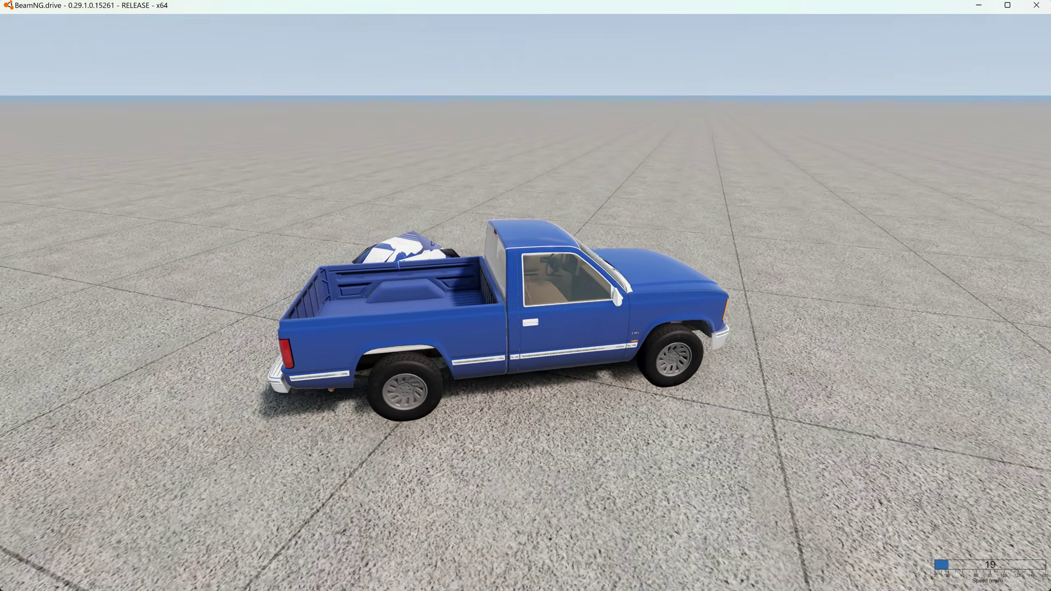
key("Down")
right_click_drag(645, 308, 768, 325)
left_click_drag(628, 472, 735, 4)
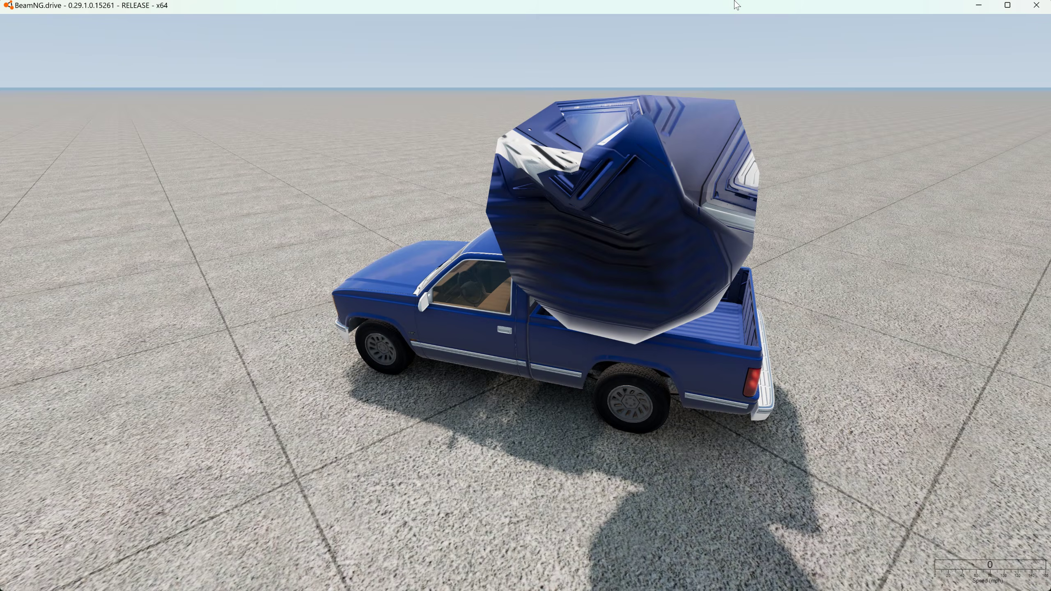
right_click_drag(663, 232, 787, 257)
right_click_drag(751, 97, 646, 149)
key("r")
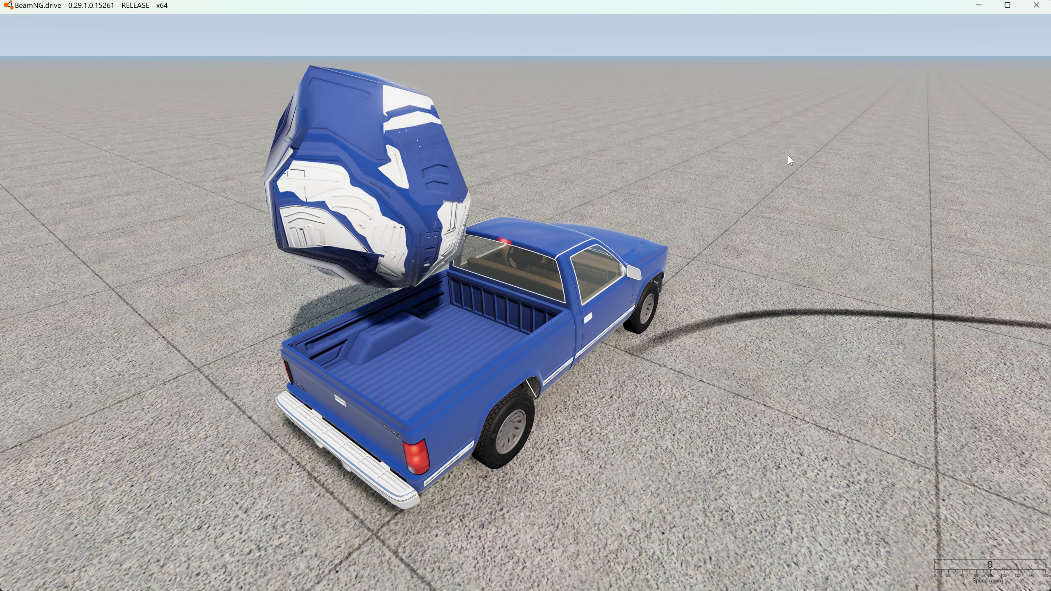
right_click_drag(791, 159, 793, 157)
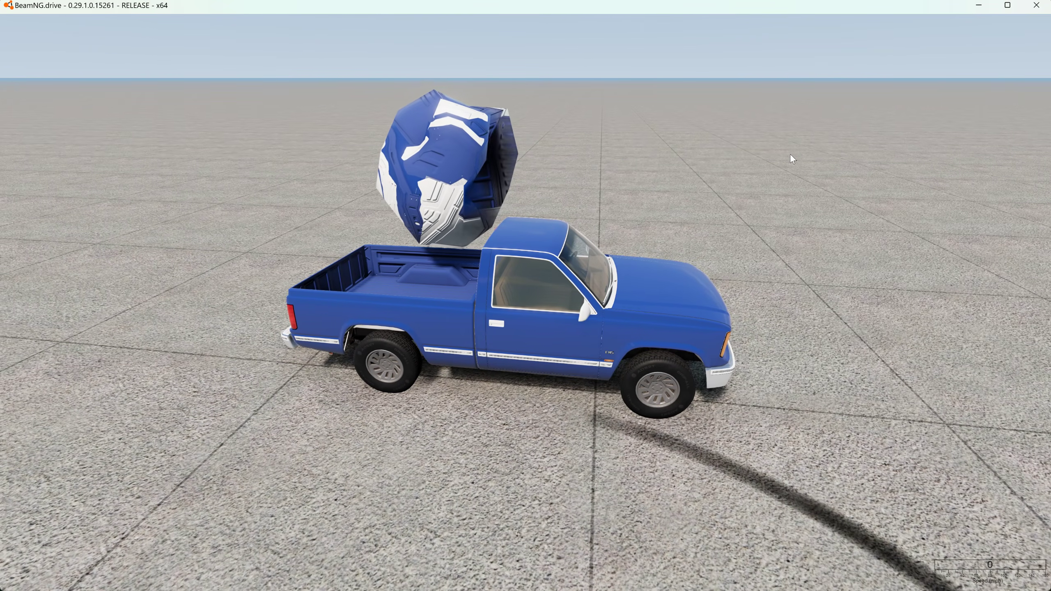
Step: Lower the system volume to 14
key("XF86AudioLowerVolume")
key("XF86AudioLowerVolume")
key("XF86AudioLowerVolume")
key("XF86AudioLowerVolume")
key("XF86AudioLowerVolume")
key("XF86AudioLowerVolume")
key("XF86AudioLowerVolume")
key("XF86AudioLowerVolume")
key("XF86AudioLowerVolume")
key("XF86AudioLowerVolume")
key("XF86AudioLowerVolume")
key("XF86AudioLowerVolume")
key("XF86AudioLowerVolume")
key("XF86AudioLowerVolume")
key("XF86AudioLowerVolume")
key("XF86AudioLowerVolume")
key("XF86AudioLowerVolume")
key("XF86AudioLowerVolume")
key("XF86AudioLowerVolume")
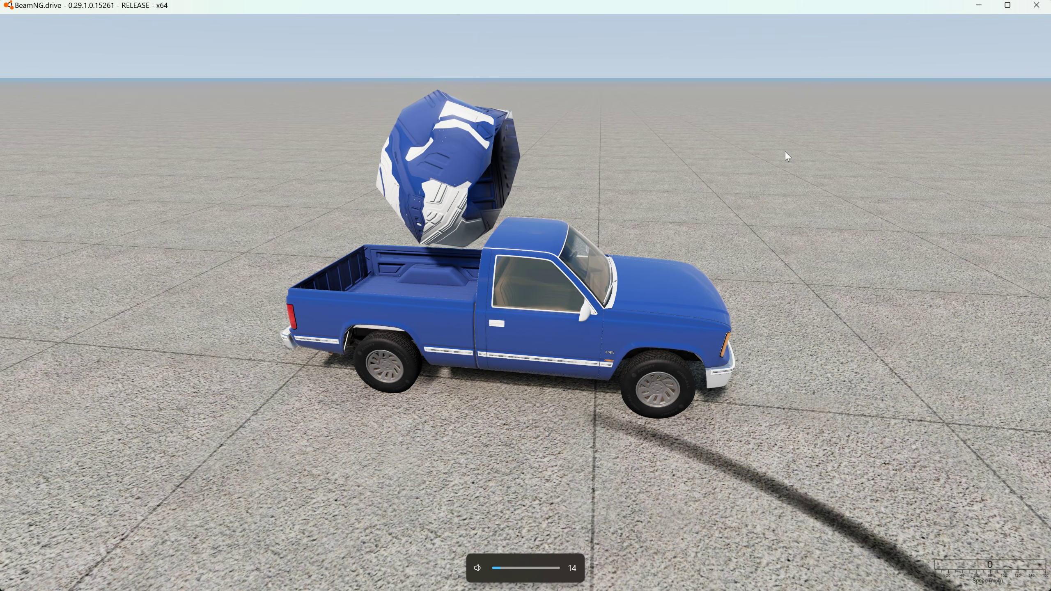
Step: Open the world editor's Material Editor and set the licenseplate material's Map To to pickup_main, picked from the truck's mesh
key("F11")
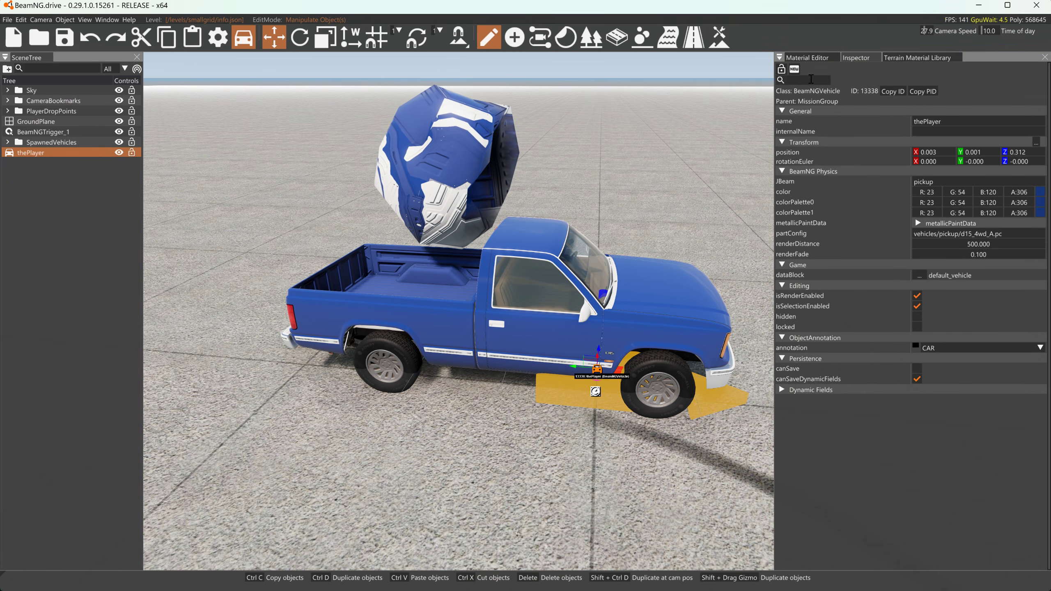
left_click(812, 58)
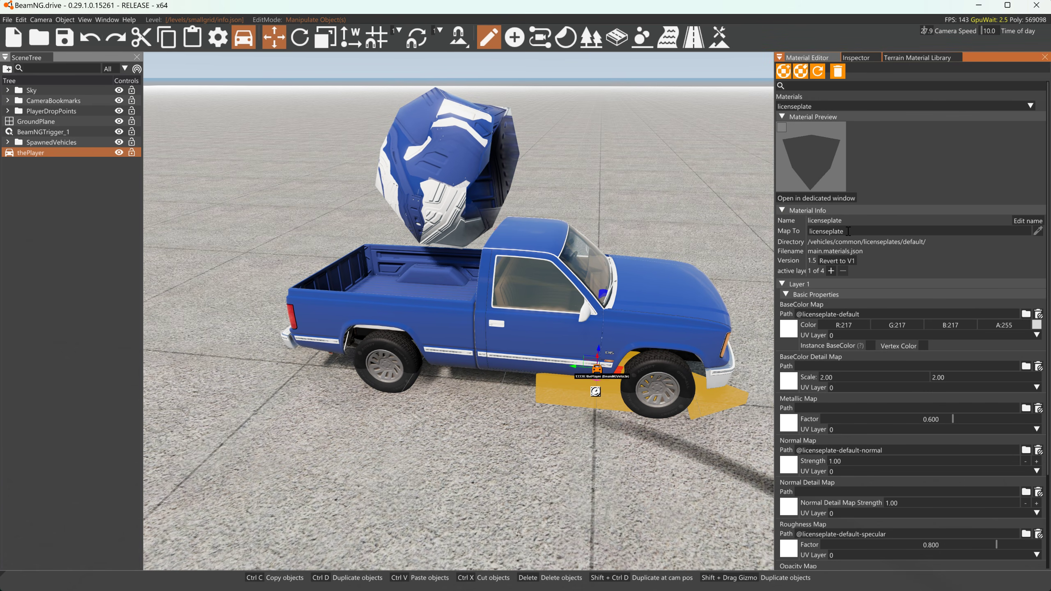
left_click(1038, 231)
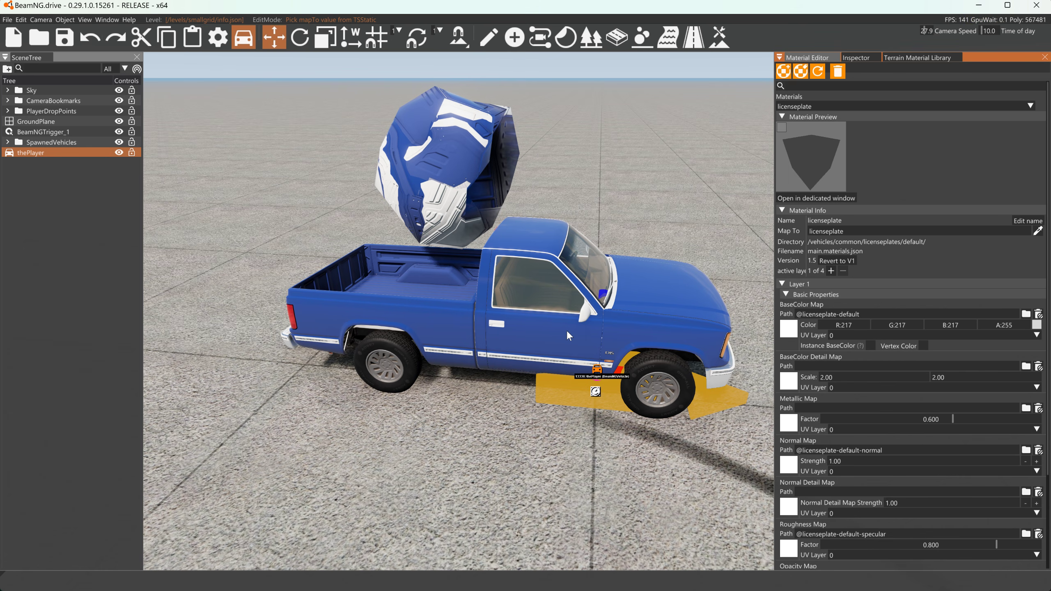
left_click(1040, 232)
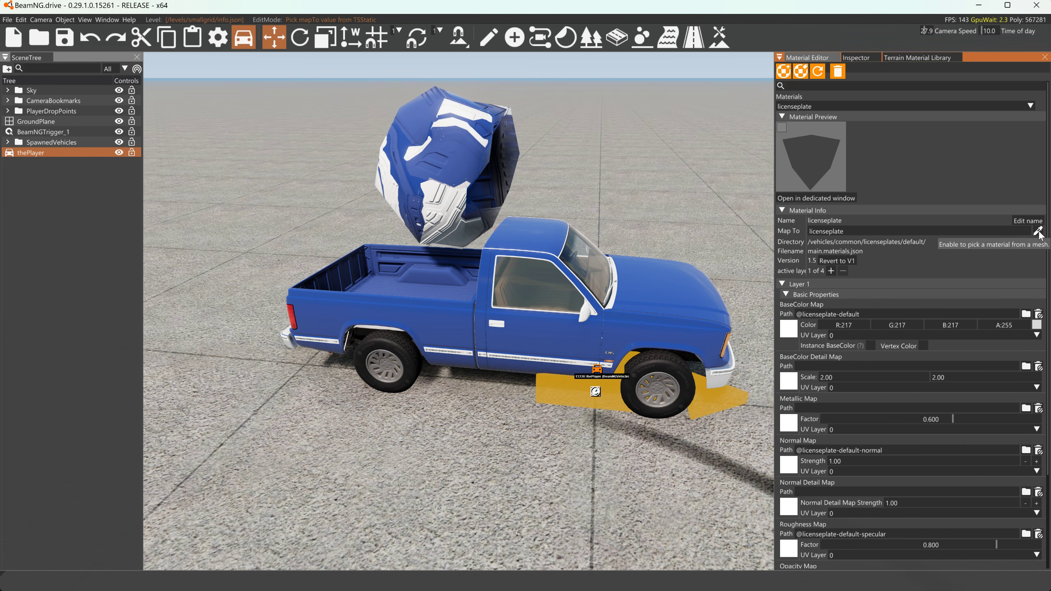
left_click(530, 334)
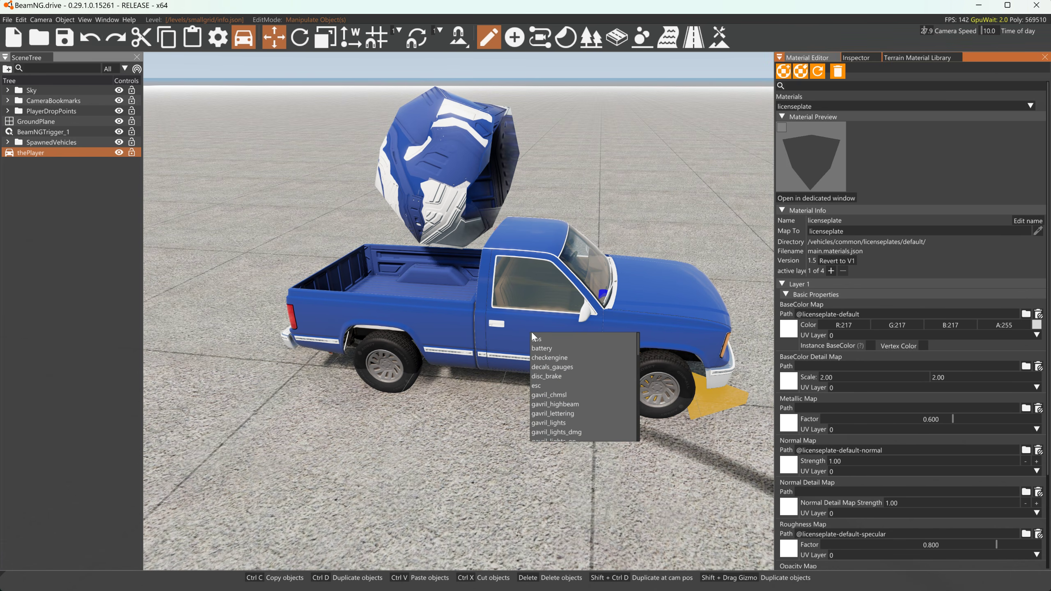
scroll(560, 381, "down", 1)
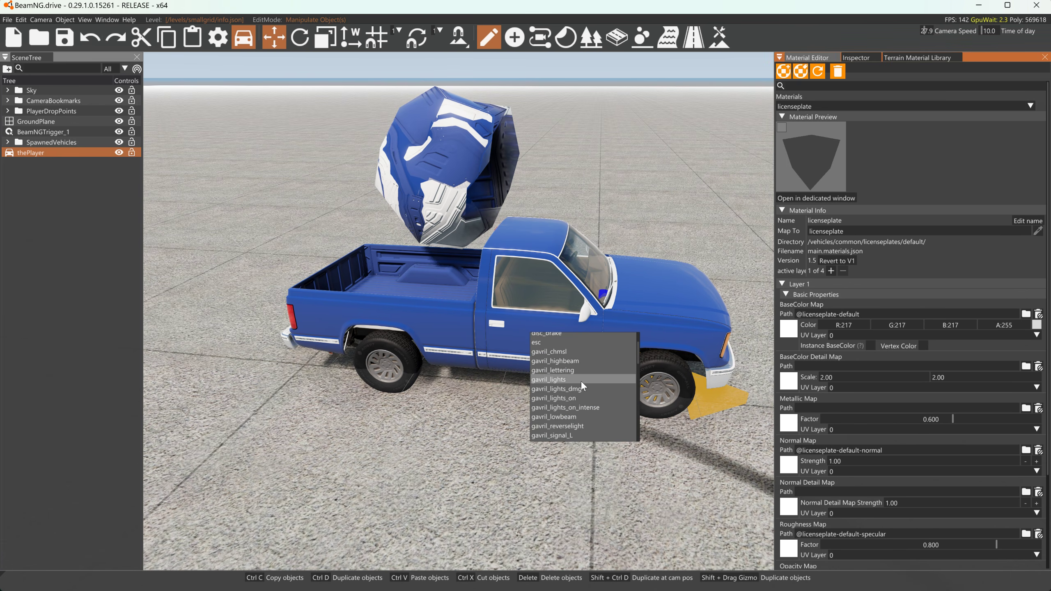
scroll(582, 383, "down", 3)
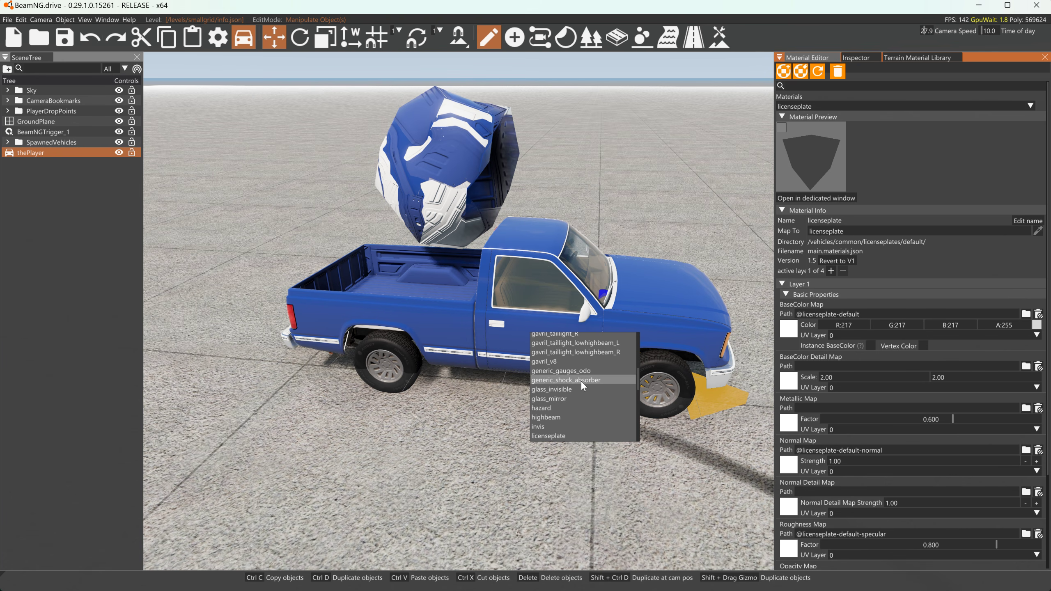
scroll(581, 382, "down", 3)
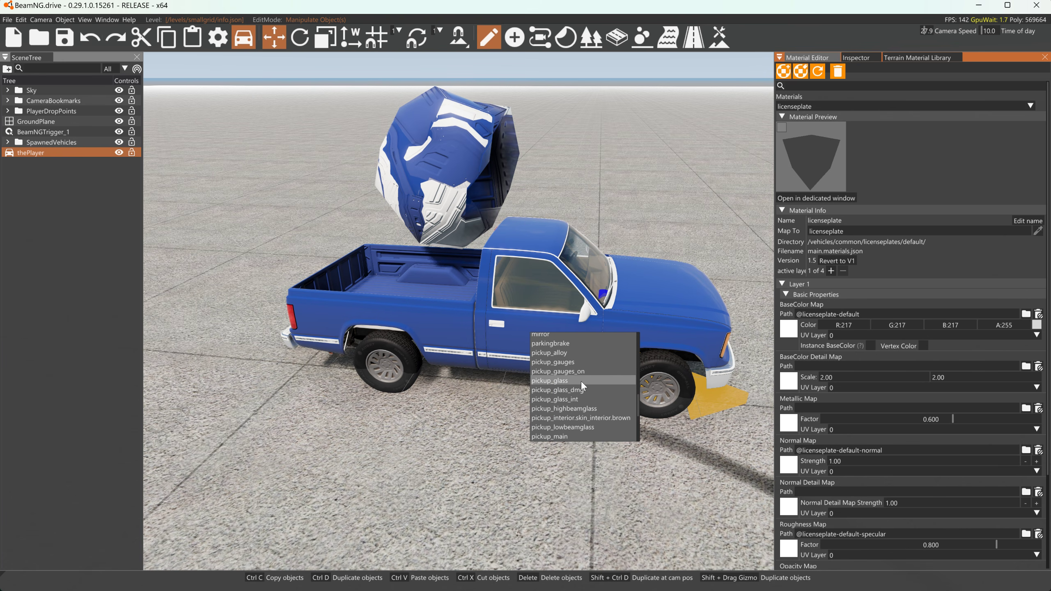
left_click(565, 436)
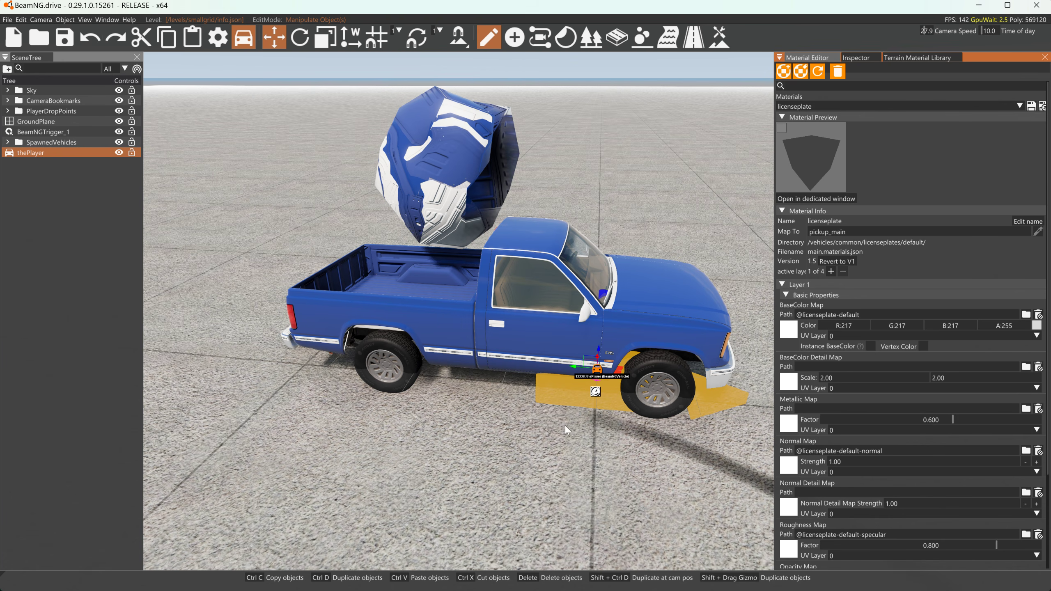
Step: Look through the truck's material list and the mesh materials offered for the licenseplate material's Map To, leaving the mapping as it is
left_click(459, 160)
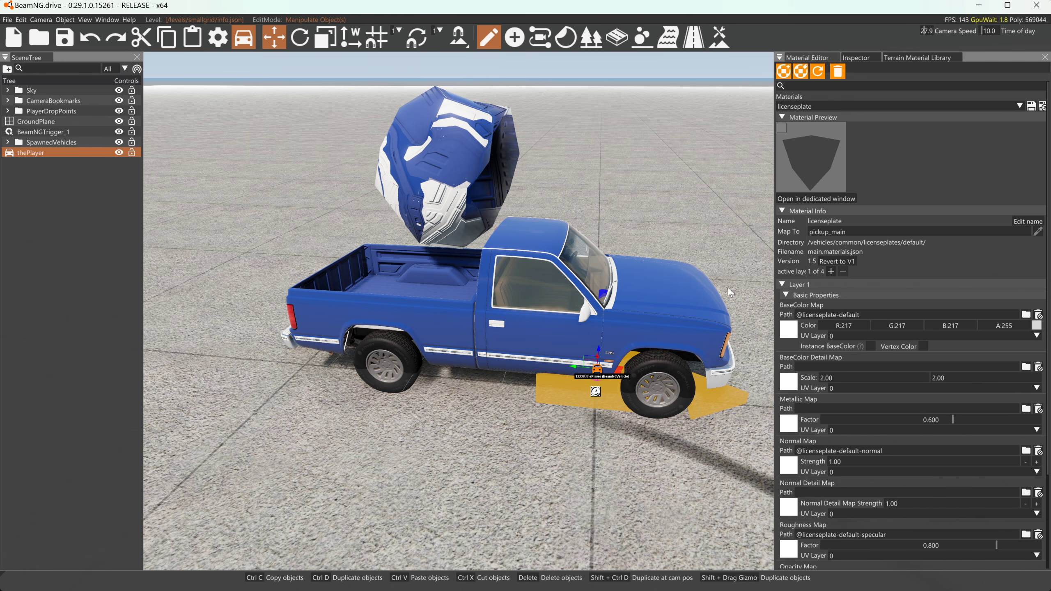
left_click(835, 107)
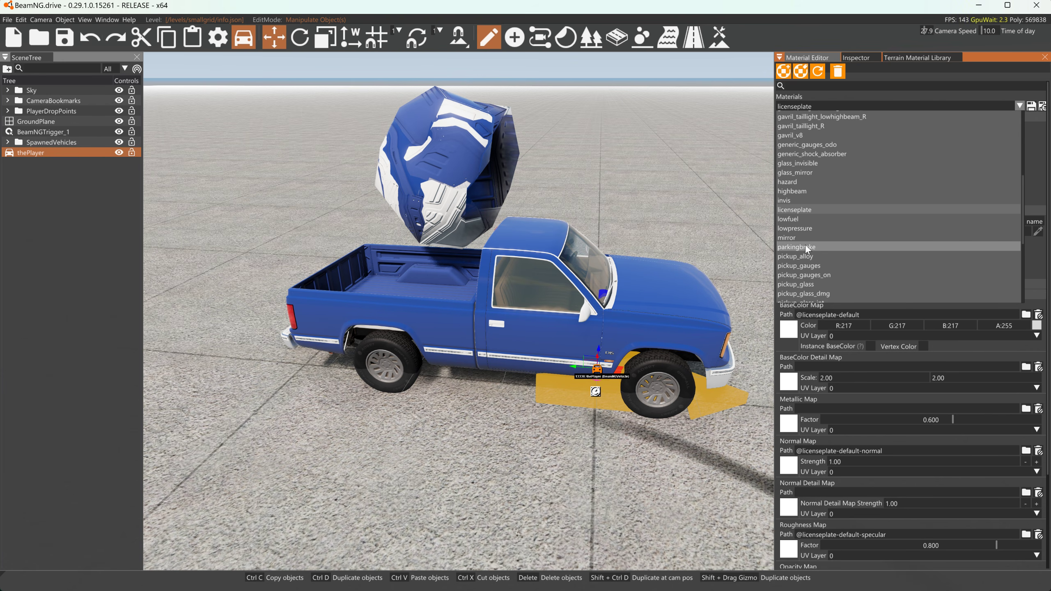
scroll(805, 245, "down", 4)
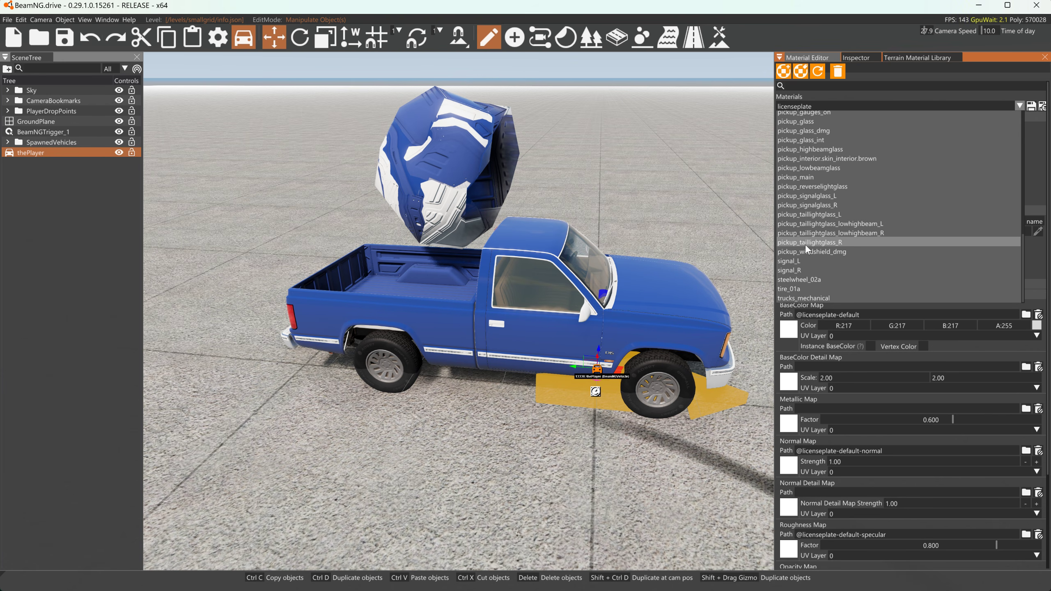
left_click(703, 218)
left_click(1038, 233)
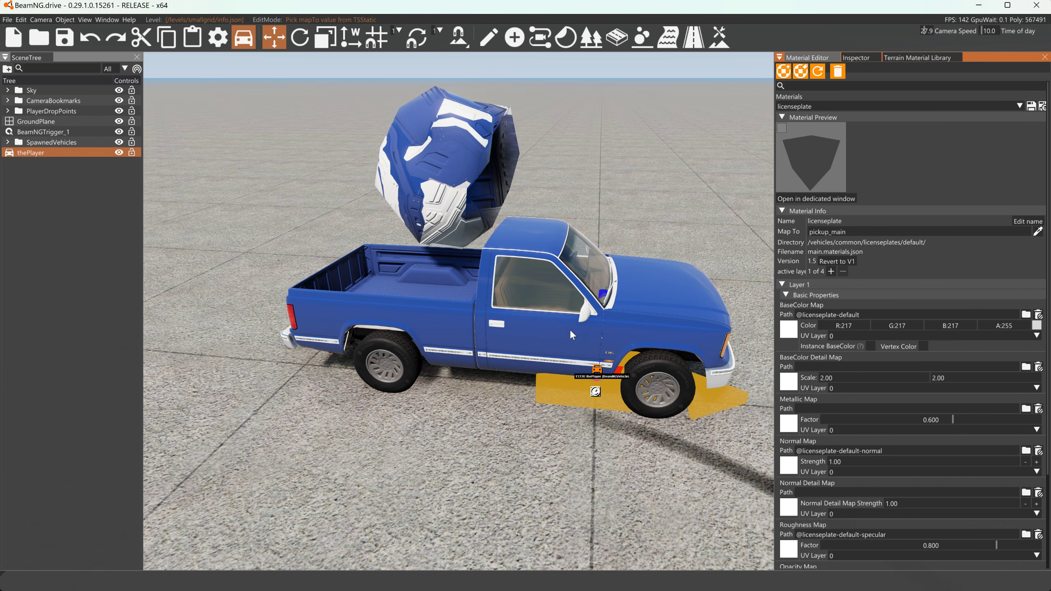
left_click(551, 339)
scroll(560, 392, "down", 5)
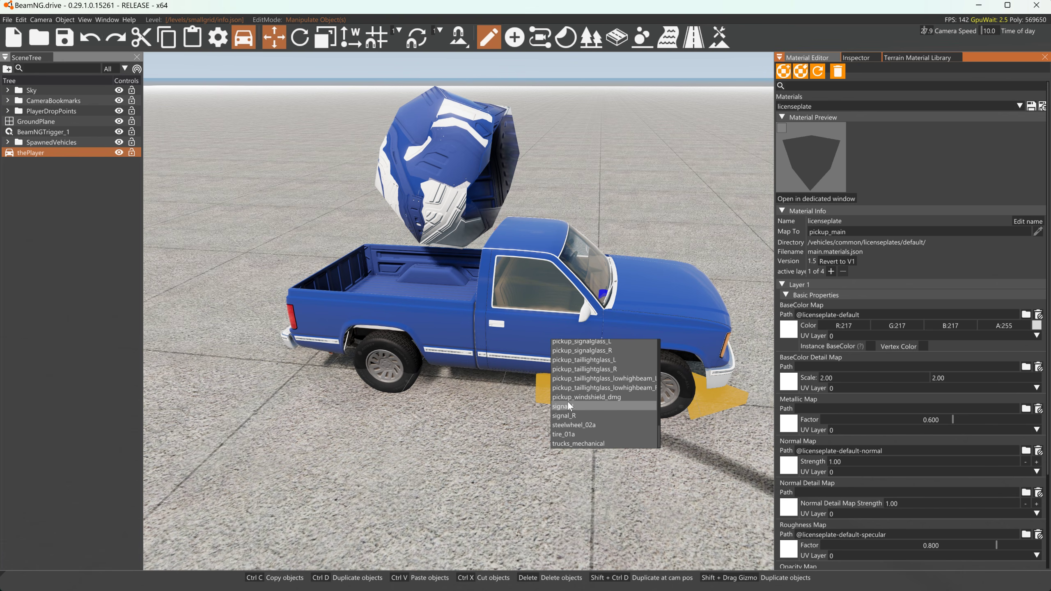
left_click(556, 311)
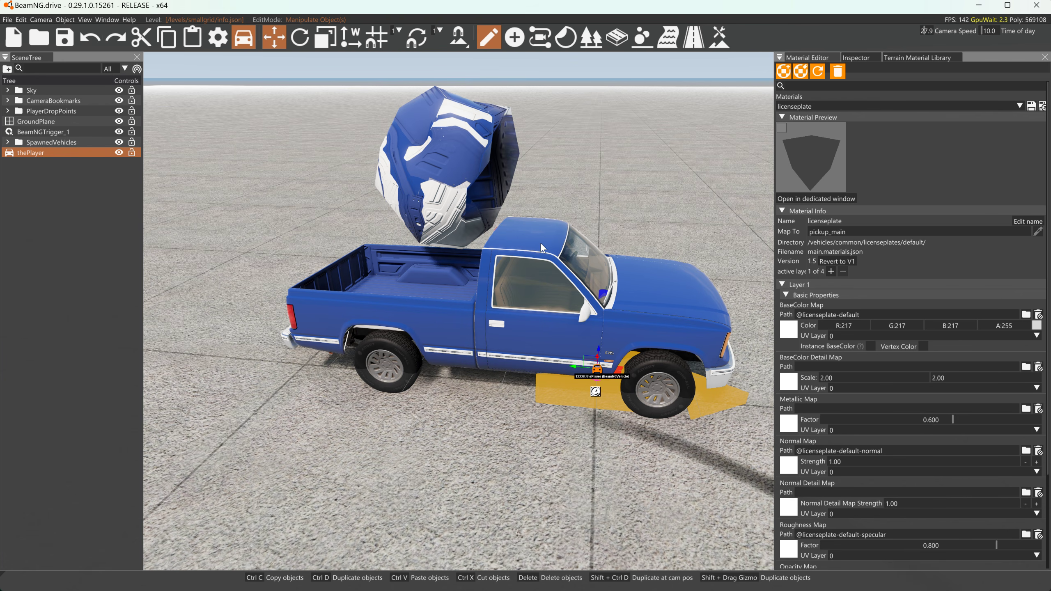
Step: Switch to Blender and select the pickup's desert cab body in the scene
key("alt+Tab")
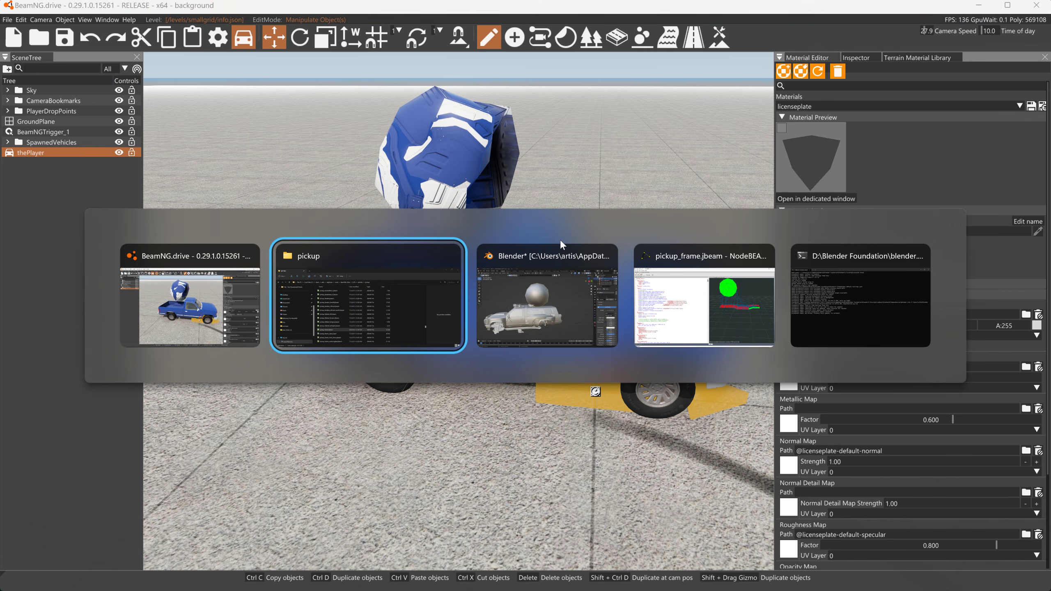
key("alt+Tab")
left_click(269, 311)
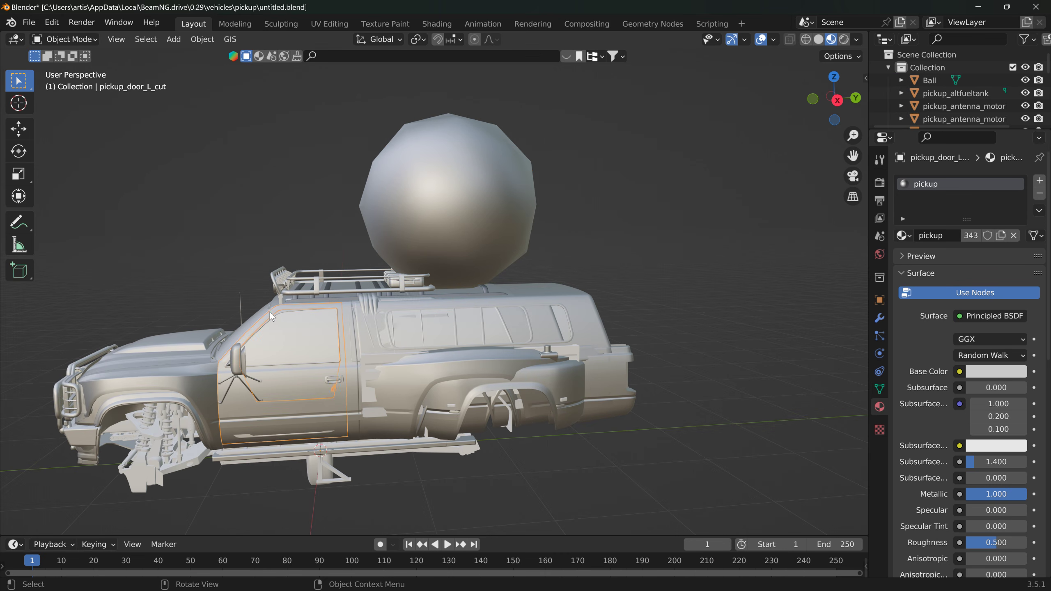
mouse_move(269, 311)
middle_mouse_down()
mouse_move(327, 314)
mouse_move(283, 312)
middle_mouse_up()
left_click(273, 305)
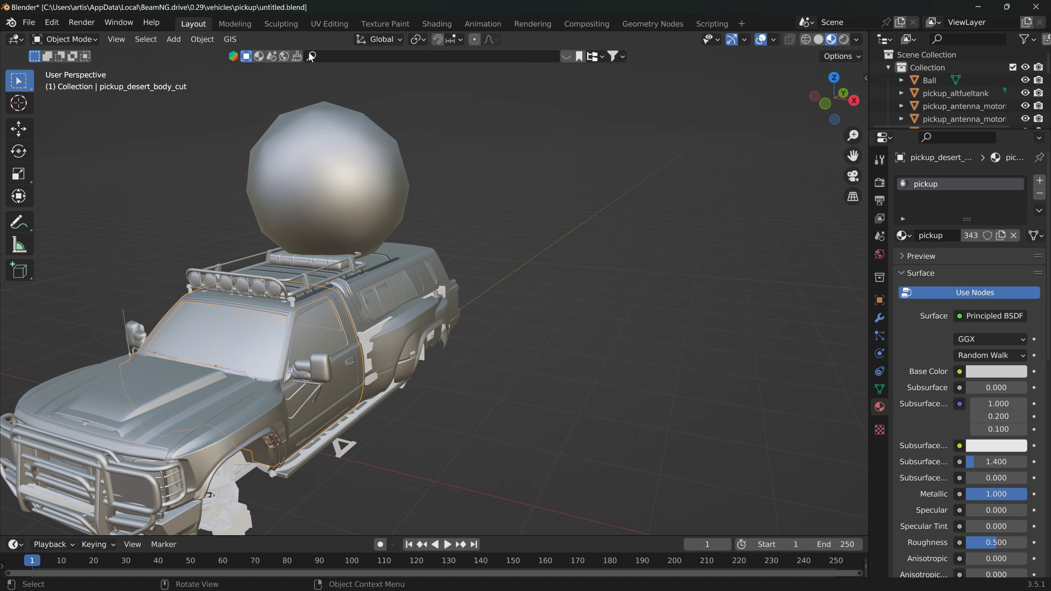
Step: Examine the cab body's complete UV layout in the UV Editing workspace and check which images are available for it
left_click(325, 25)
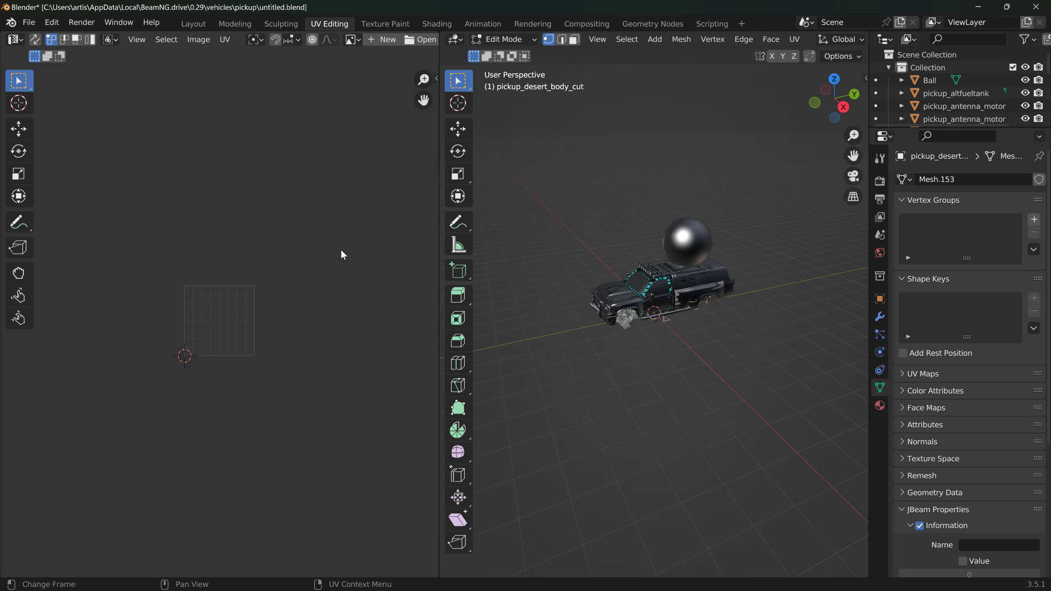
key("a")
scroll(236, 301, "up", 4)
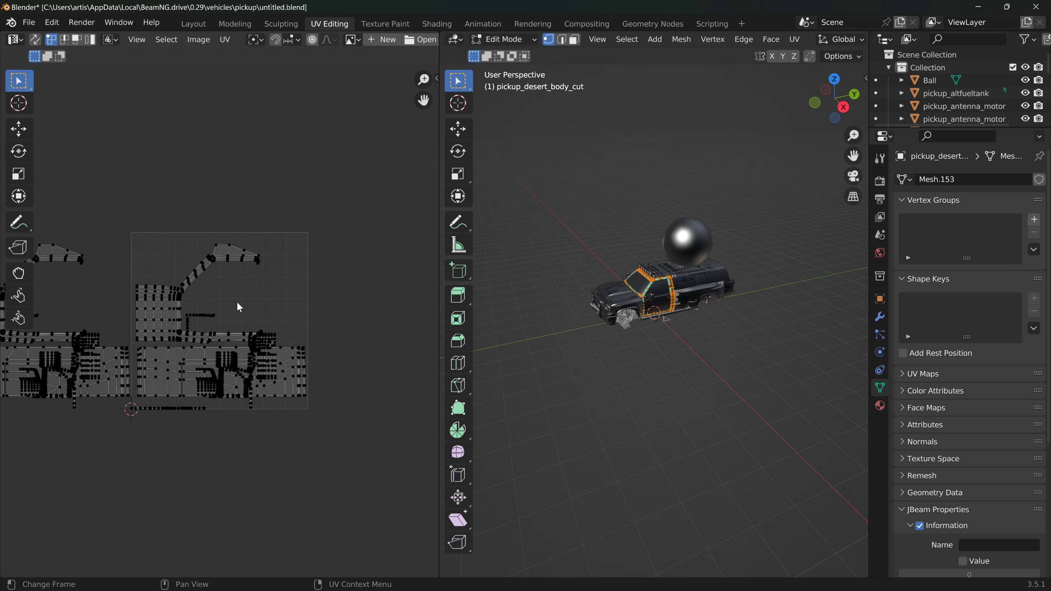
middle_click_drag(237, 301, 375, 303)
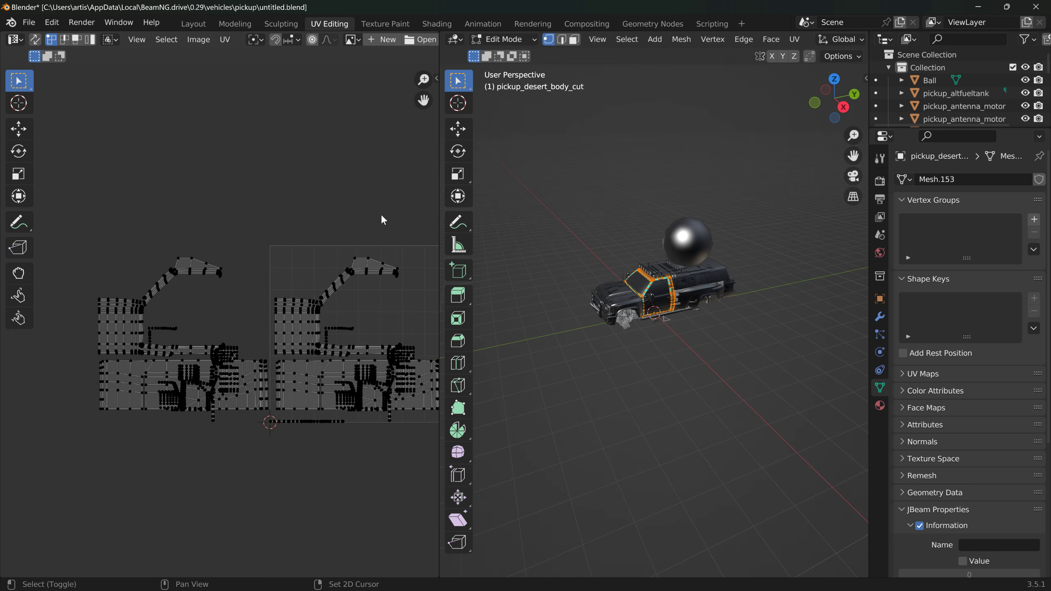
middle_click_drag(382, 216, 340, 228)
left_click(352, 40)
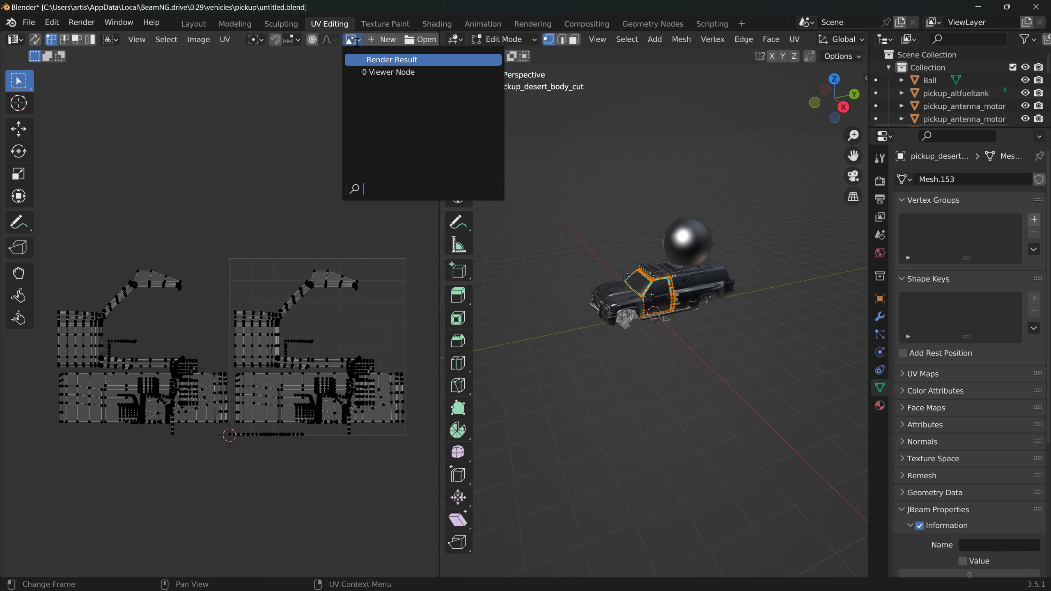
left_click(327, 96)
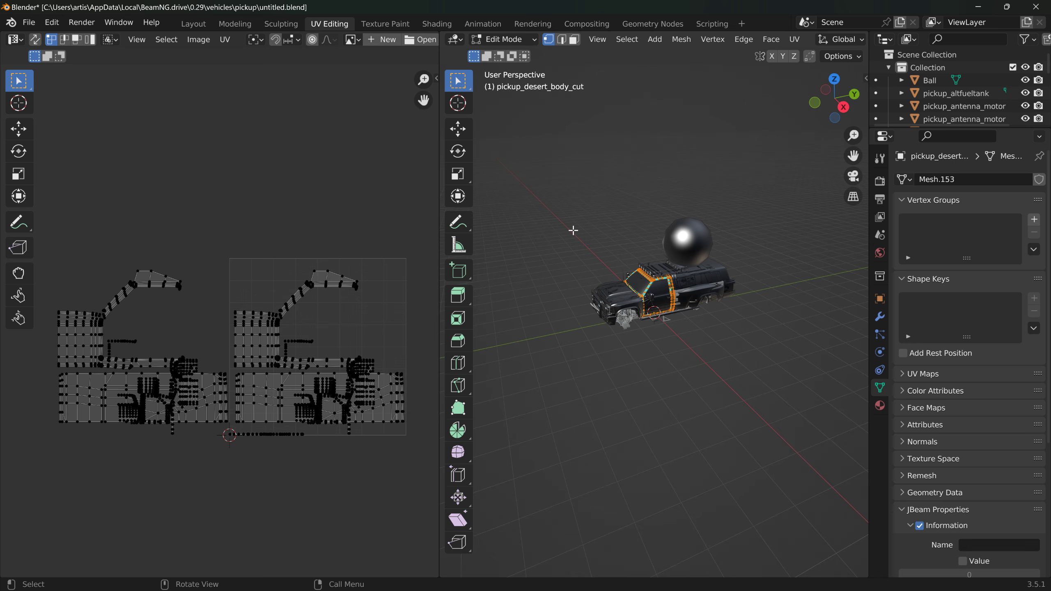
Step: Leave mesh editing of the cab body and select the Ball object instead
middle_click_drag(574, 231, 530, 236)
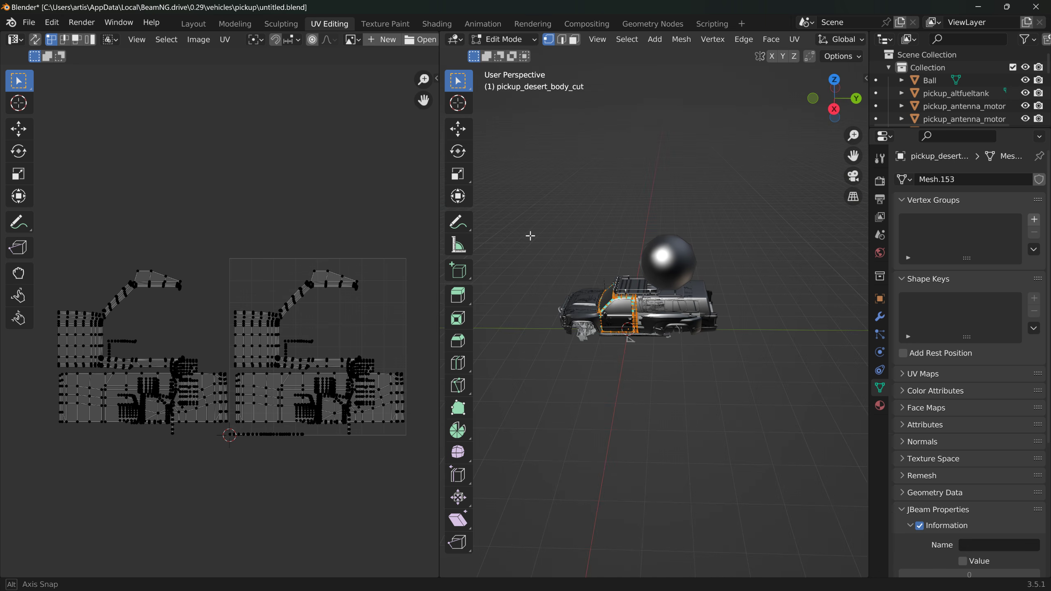
left_click(685, 261)
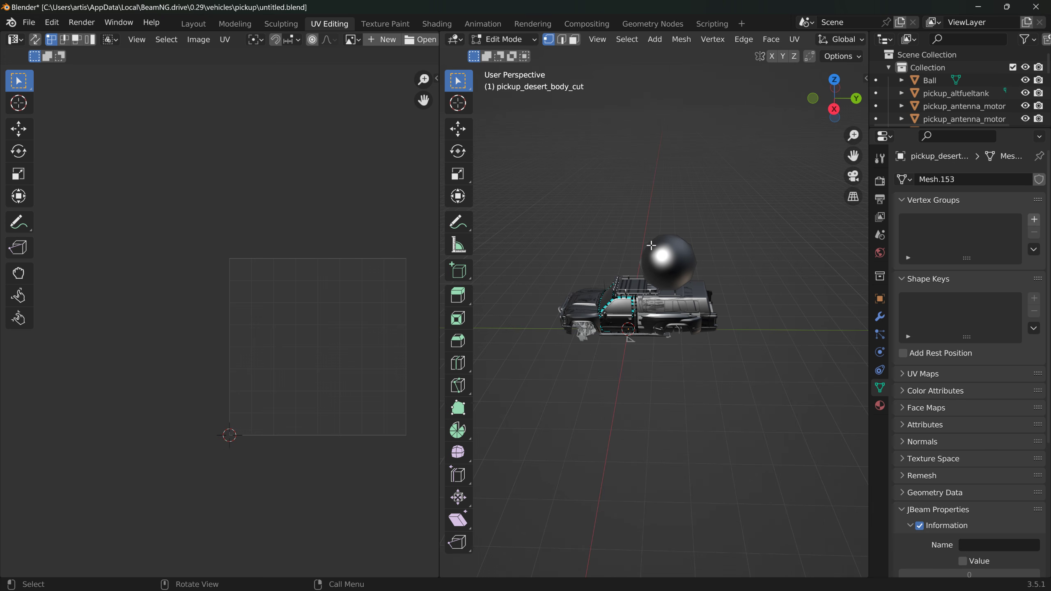
left_click(509, 39)
left_click(510, 68)
key("Tab")
left_click(677, 245)
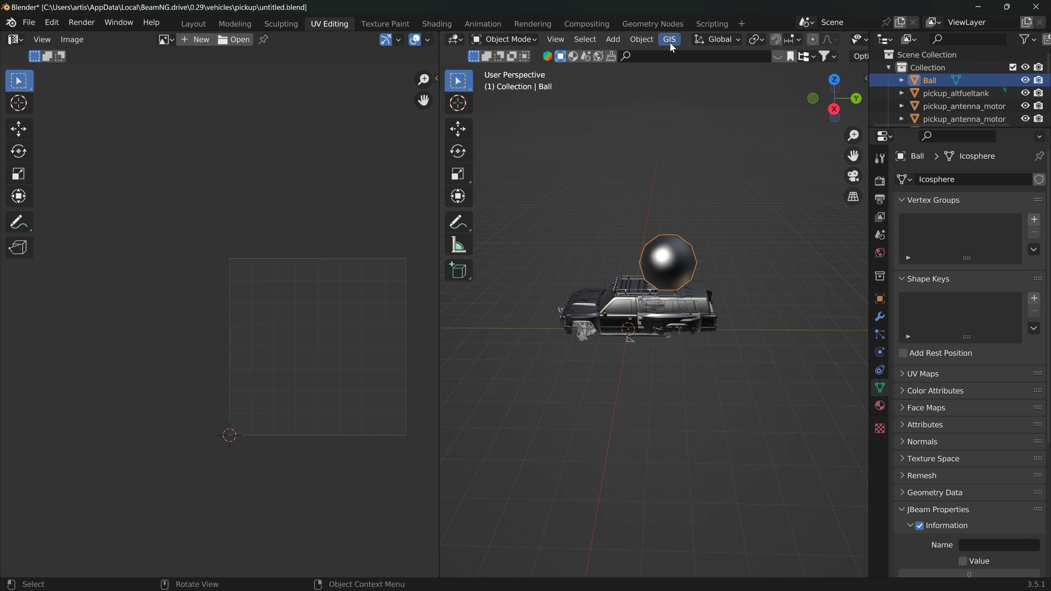
Step: Enter Edit Mode on the Ball and unwrap its faces with Sphere Projection
left_click(671, 43)
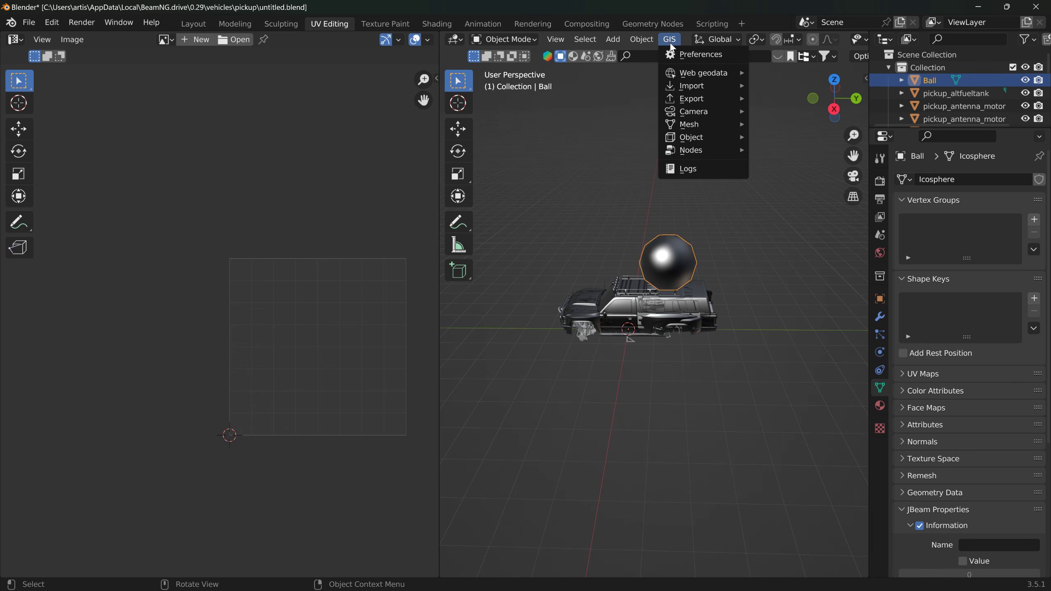
mouse_move(654, 42)
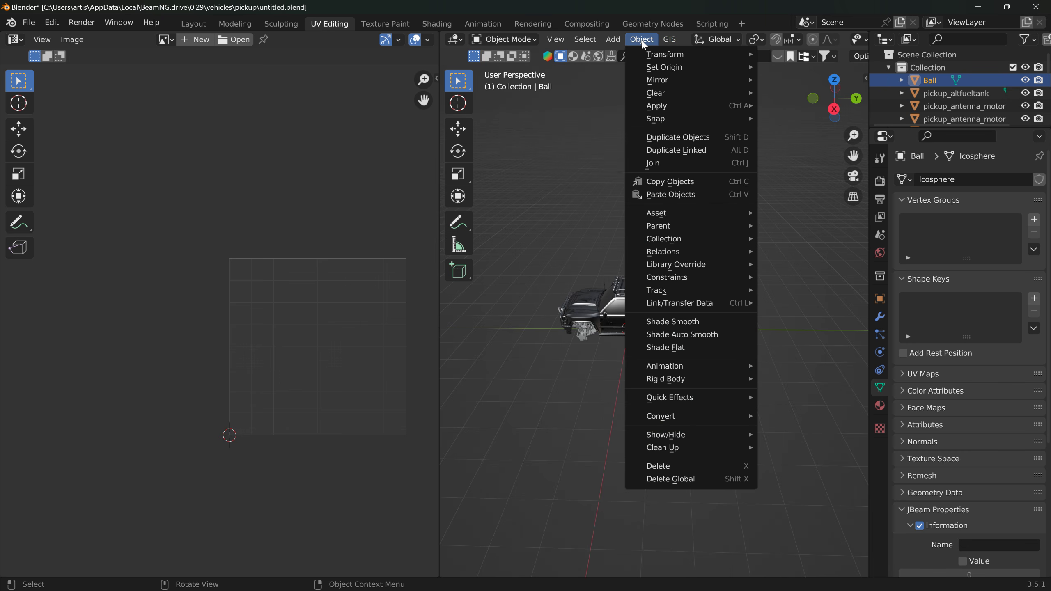
left_click(504, 39)
left_click(510, 69)
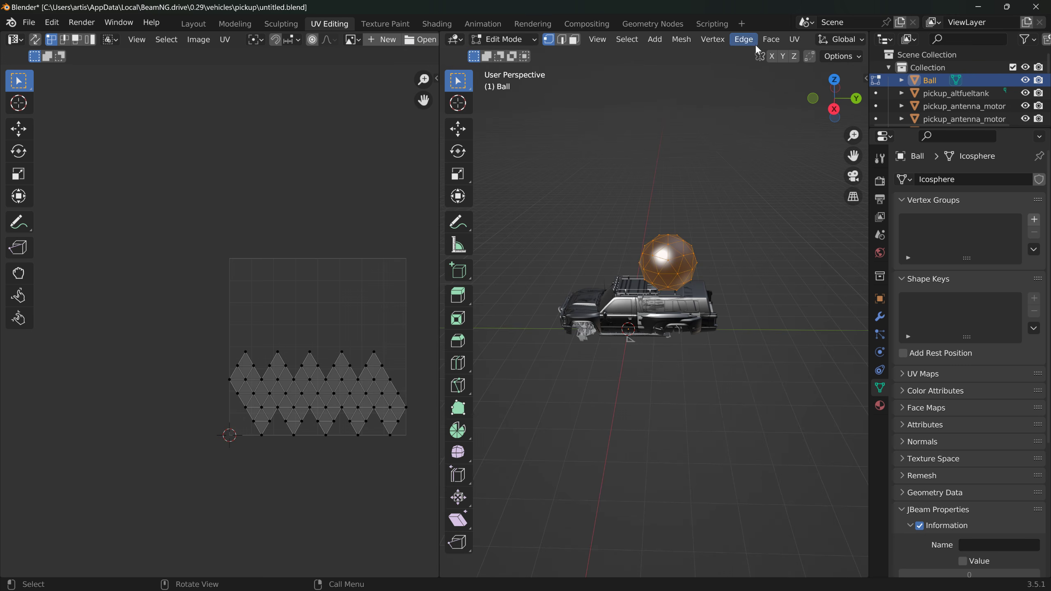
mouse_move(789, 39)
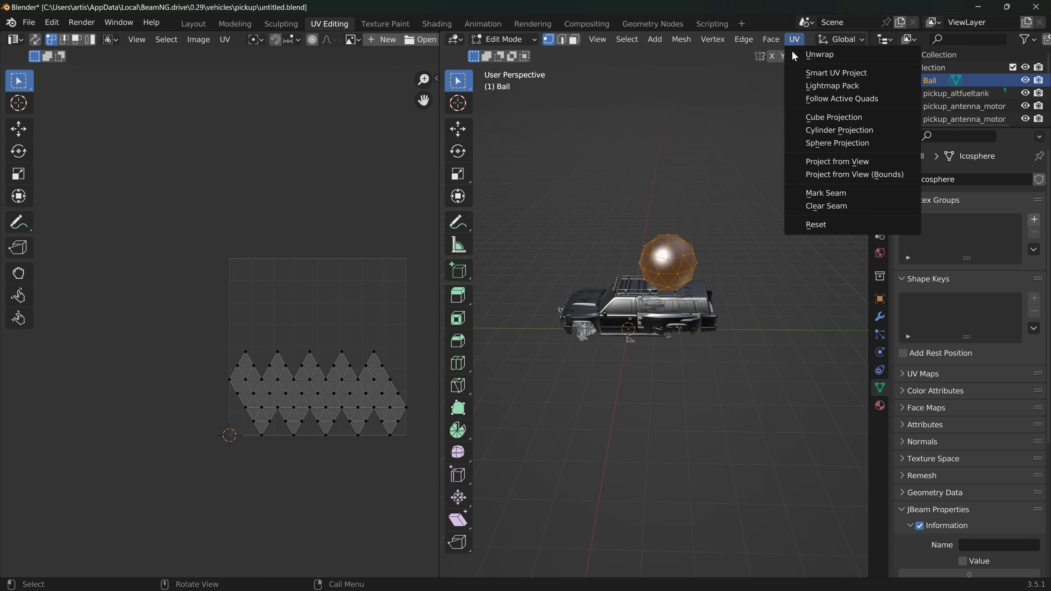
left_click(806, 141)
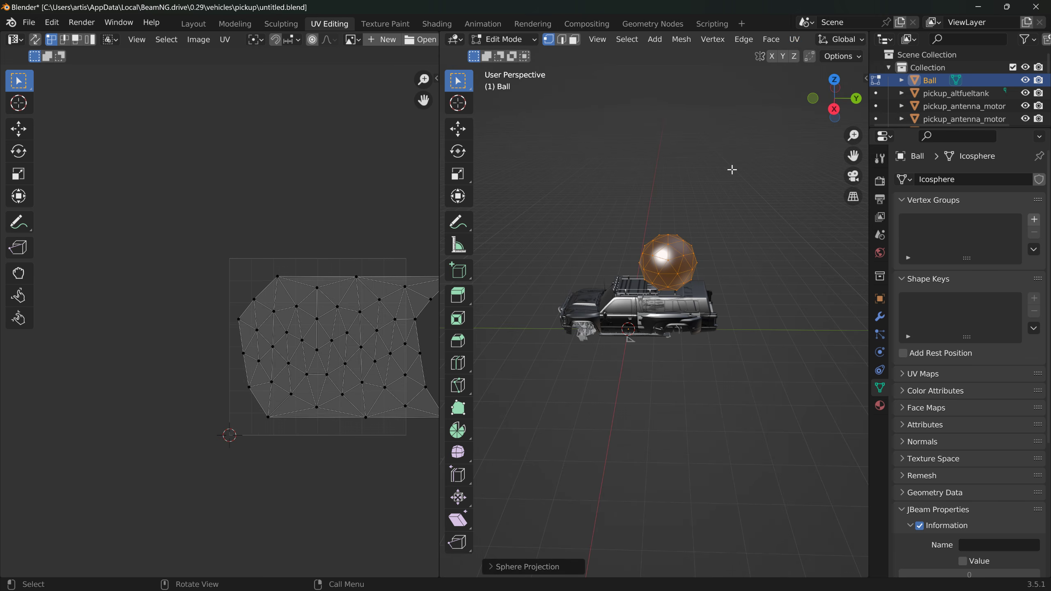
Step: Select all of the ball's UVs and scale them down to a tiny patch inside the UV square
key("a")
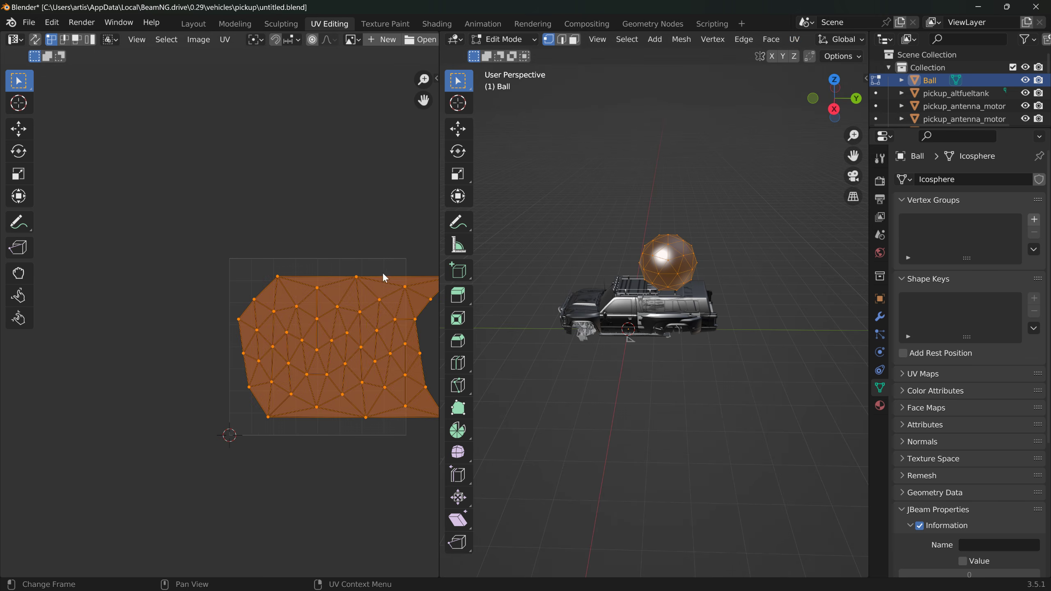
key("s")
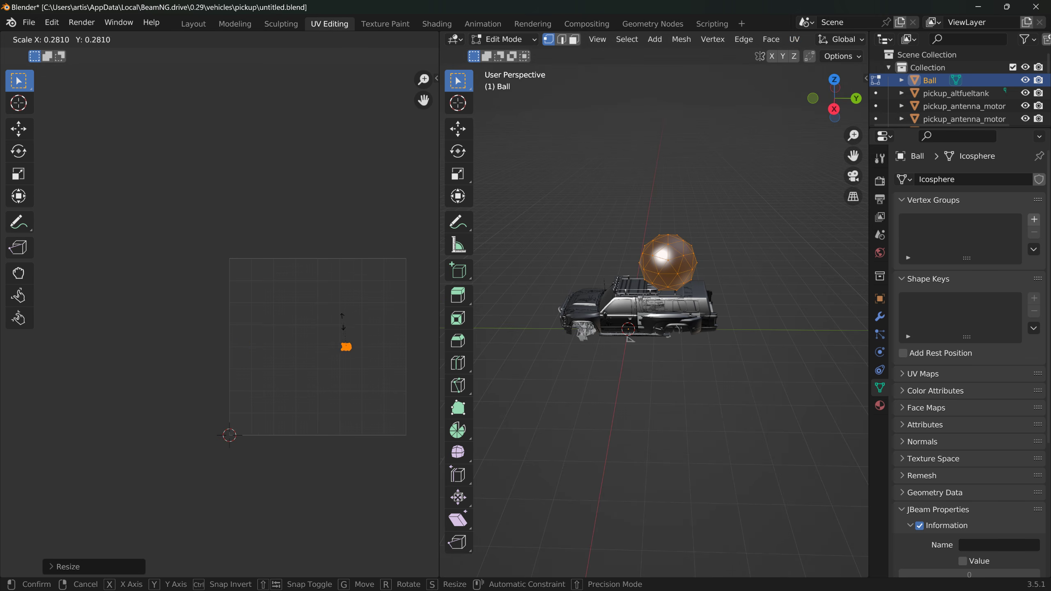
left_click(339, 334)
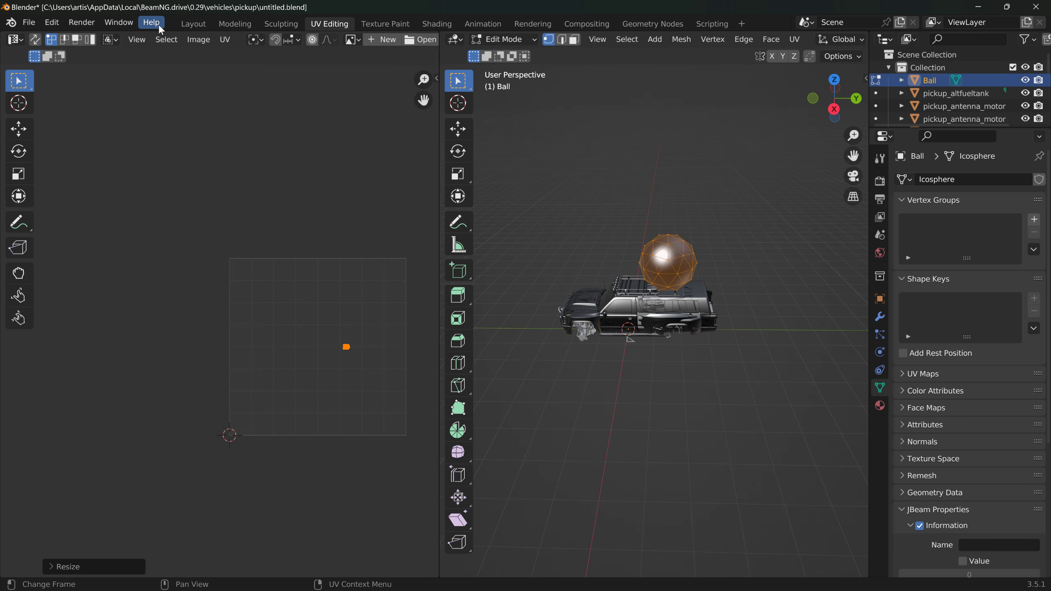
Step: Return to the Layout workspace and export only the selected ball as Collada, overwriting Ball.dae in the pickup folder
left_click(185, 25)
left_click(28, 23)
mouse_move(120, 206)
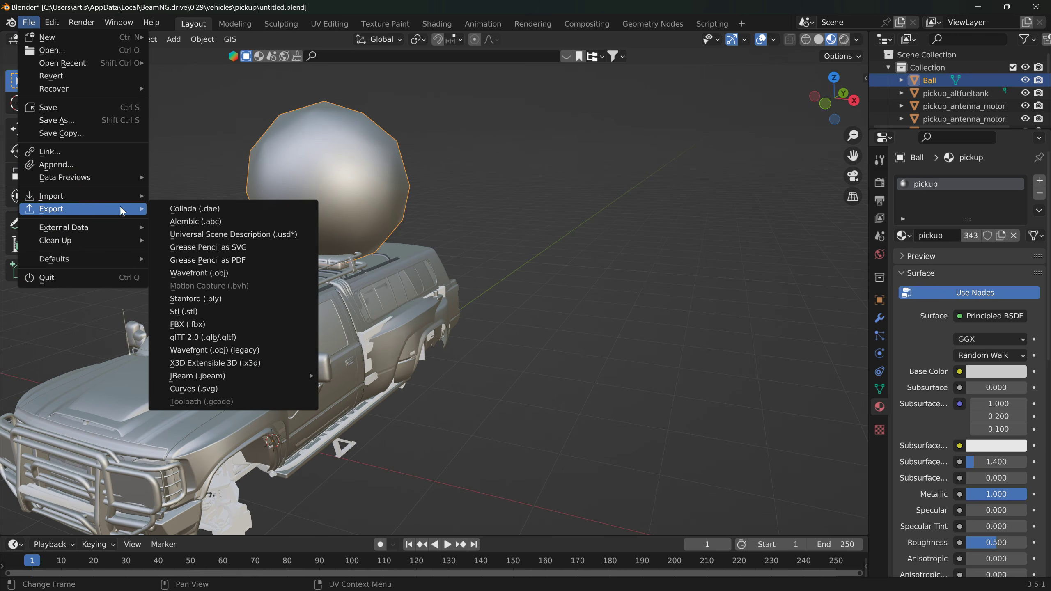
left_click(233, 203)
left_click(593, 350)
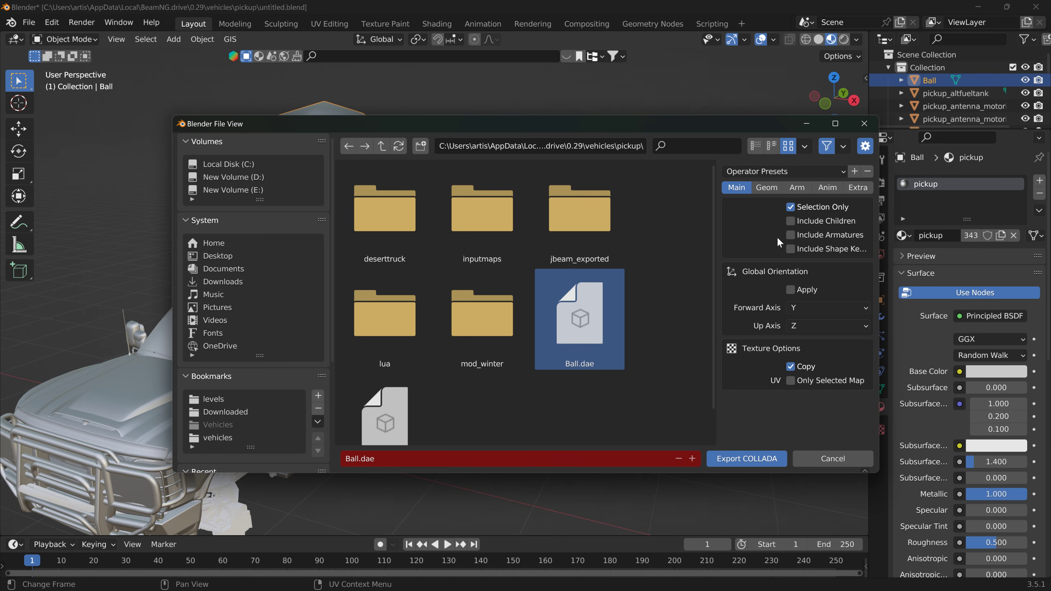
left_click(755, 450)
Step: Switch to BeamNG.drive and examine the re-exported ball's surface on the pickup from several sides and from above
key("alt+Tab")
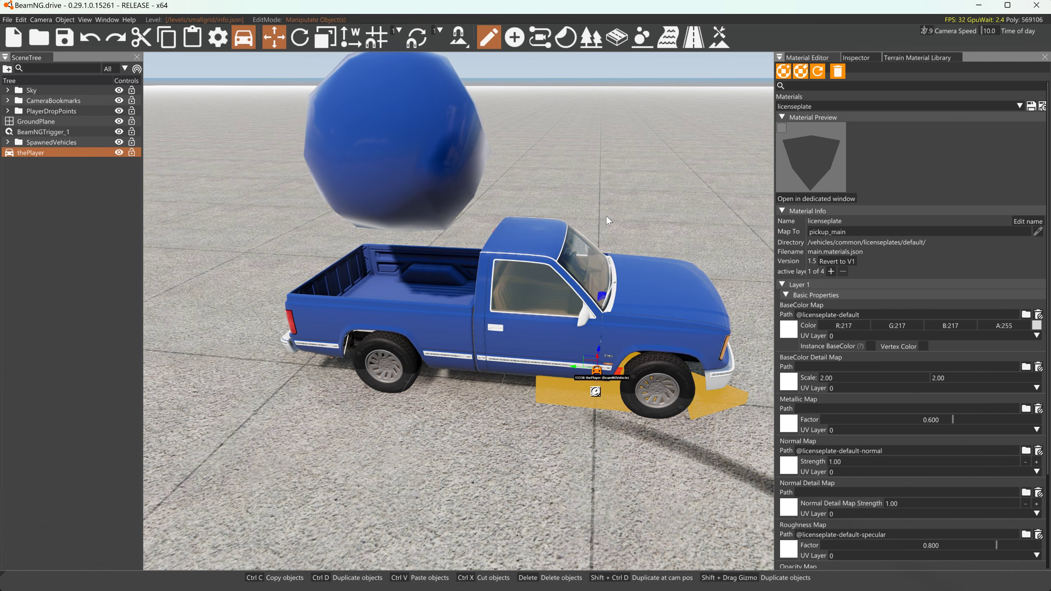
key("d")
right_click_drag(590, 129, 513, 142)
key("w")
key("s")
key("w")
key("a")
left_click_drag(596, 232, 523, 183, "ctrl")
right_click_drag(524, 182, 739, 228)
key("a")
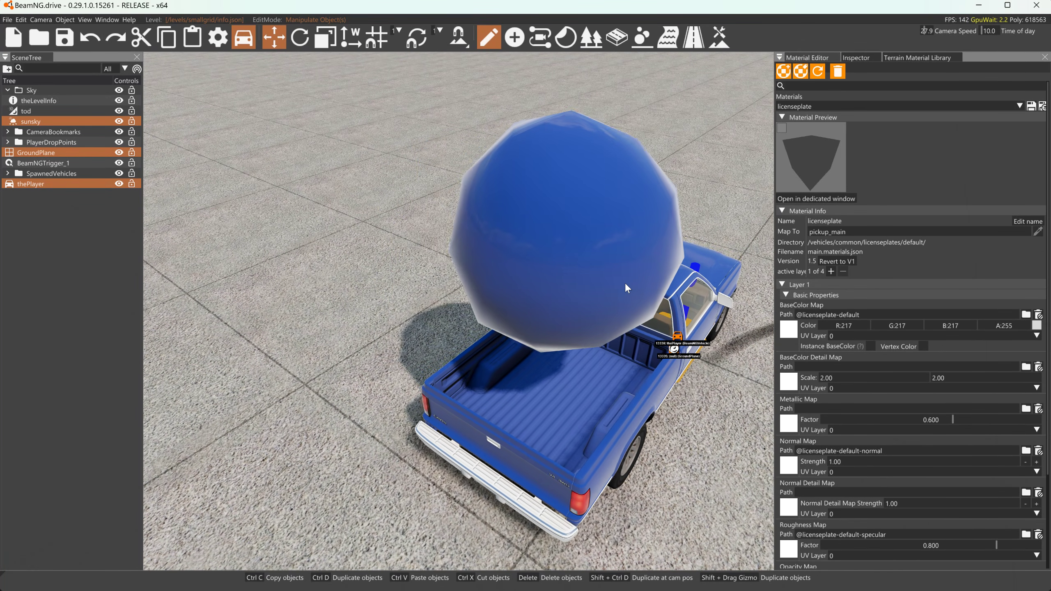
key("a")
right_click_drag(618, 284, 778, 139)
Step: Examine the pickup and its deforming ball from a distance and from the front, resetting the truck in between
key("s")
key("w")
key("d")
key("s")
key("d")
key("s")
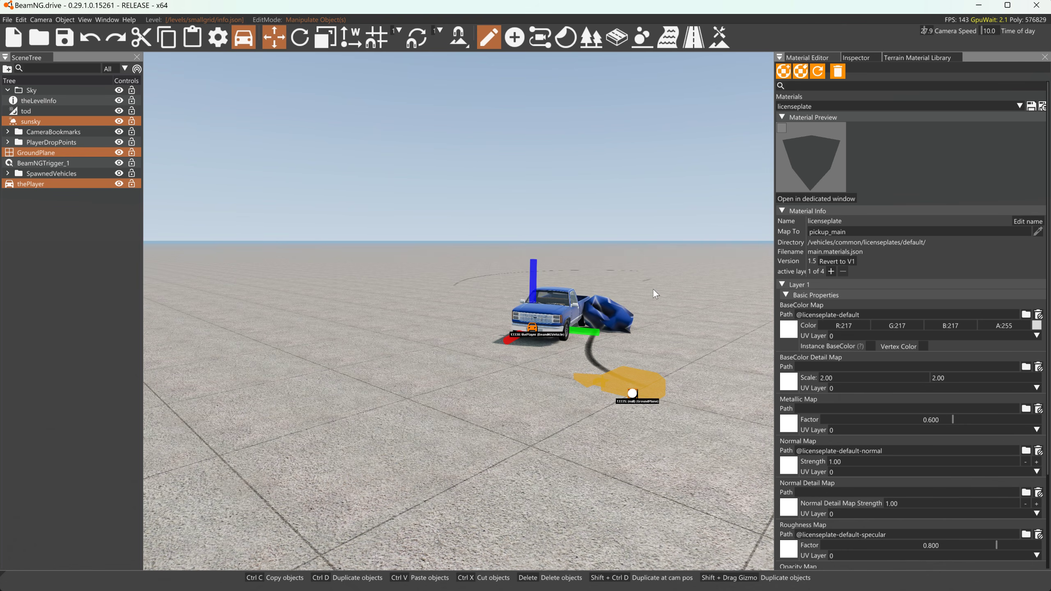
key("r")
right_click_drag(651, 292, 918, 333)
key("a")
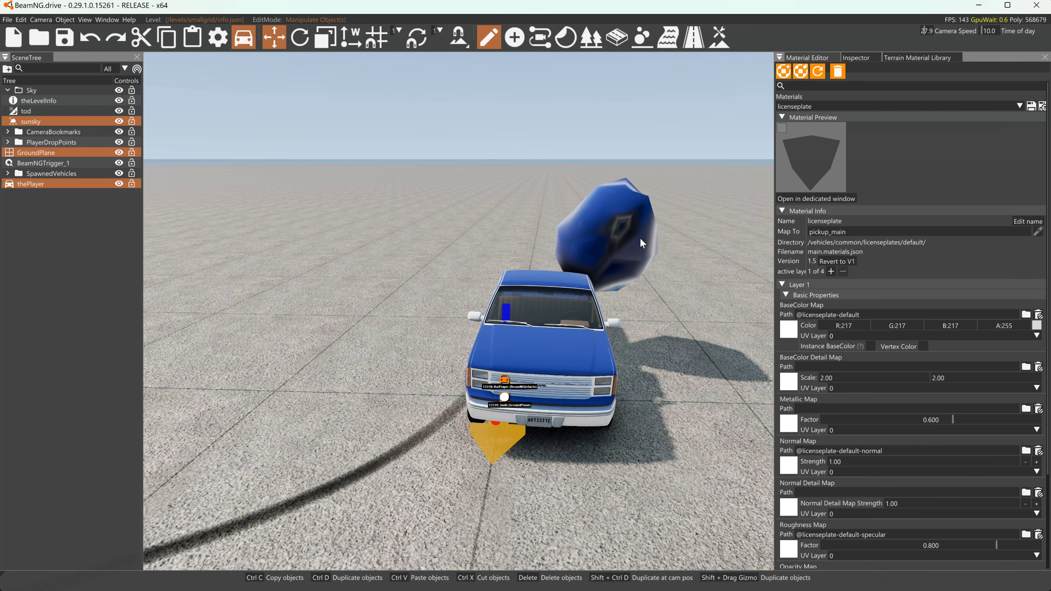
Step: Try to select the ball in the scene and check the Material Editor's list of materials
left_click(623, 233)
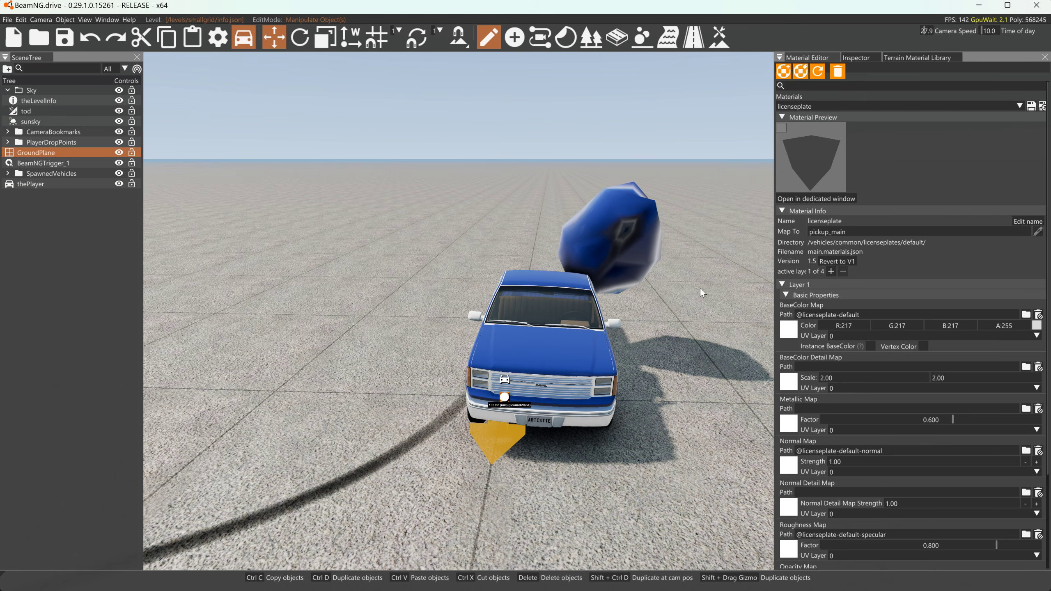
left_click(820, 105)
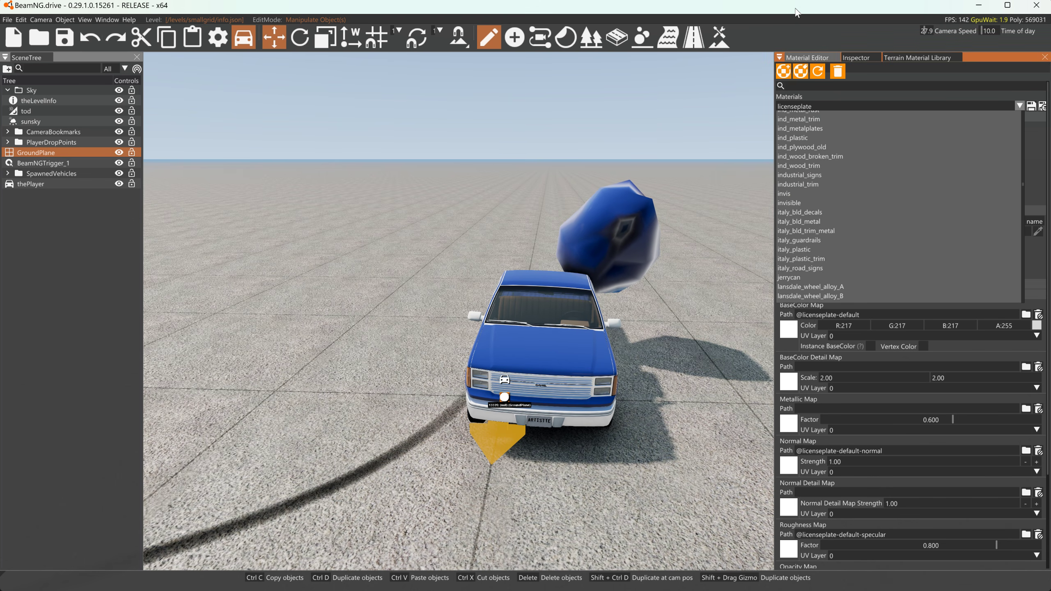
left_click(735, 107)
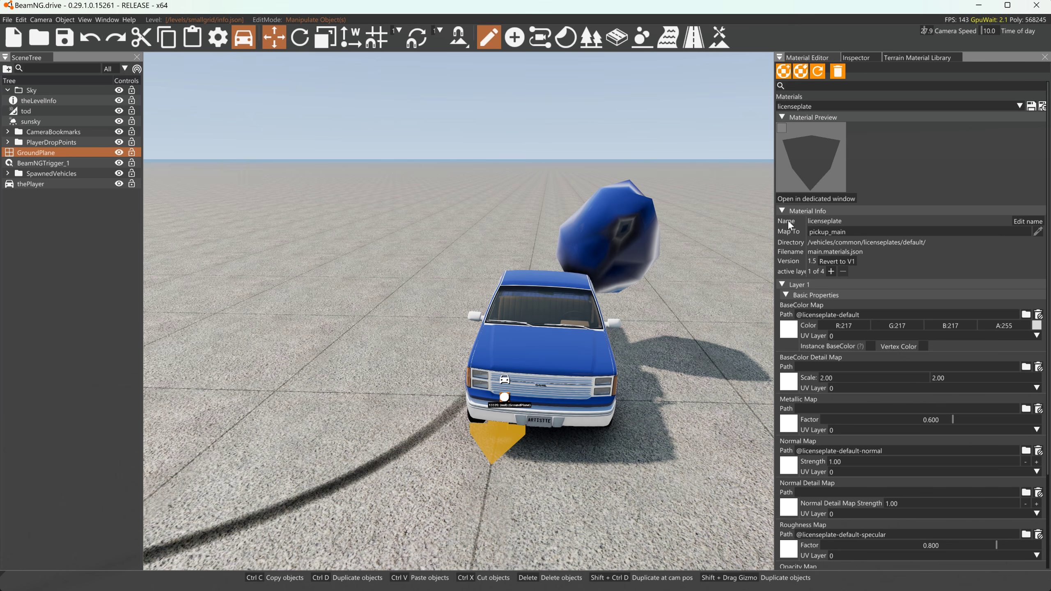
Step: Examine the deformed ball and its shading from the side of the pickup
key("d")
right_click_drag(725, 218, 713, 215)
key("d")
key("s")
key("d")
key("w")
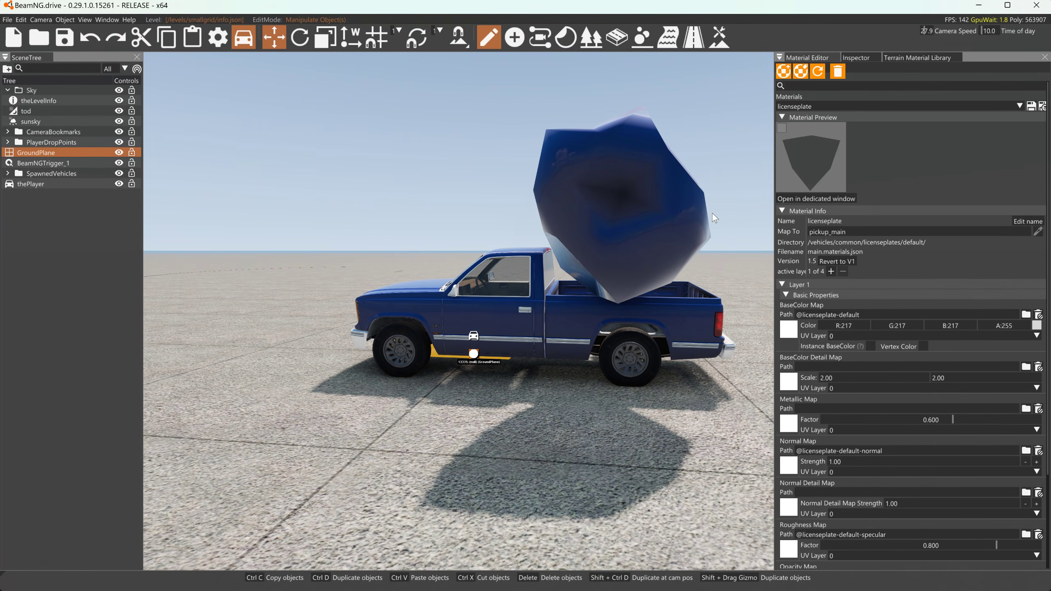